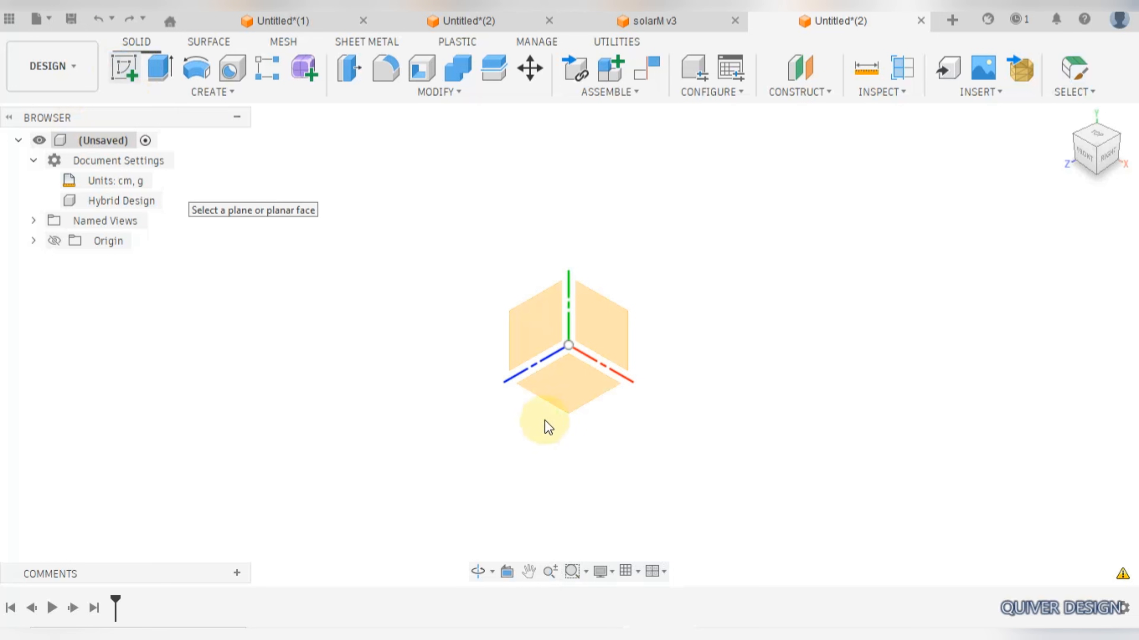
Step: Start a sketch on the horizontal origin plane and draw a circle centred on the origin with an 18.5 cm diameter
click(556, 395)
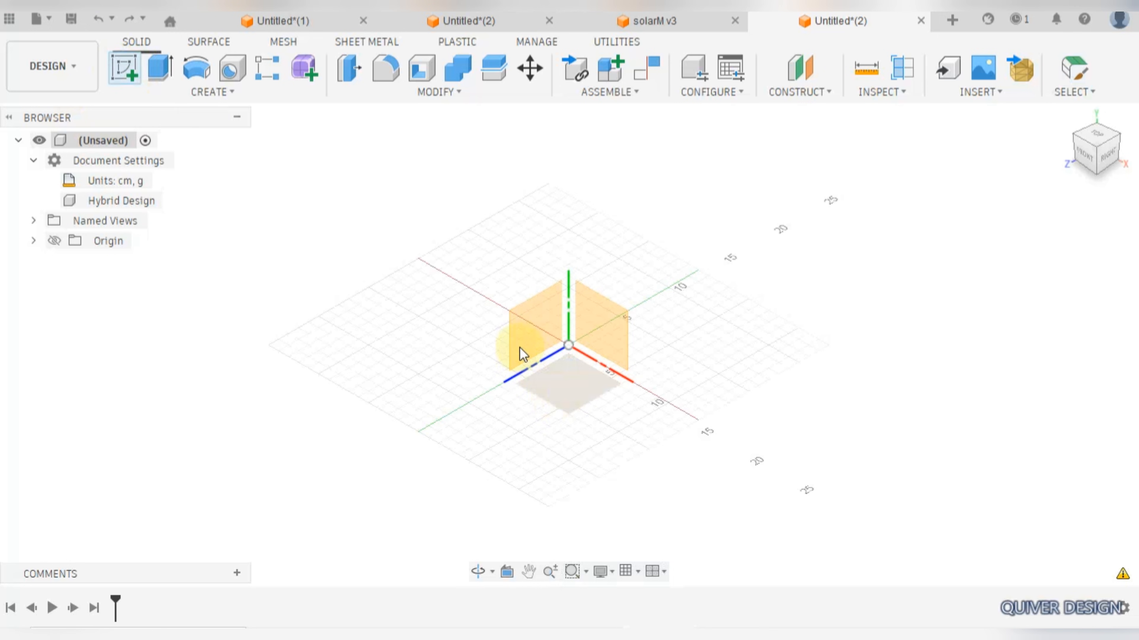
key(c)
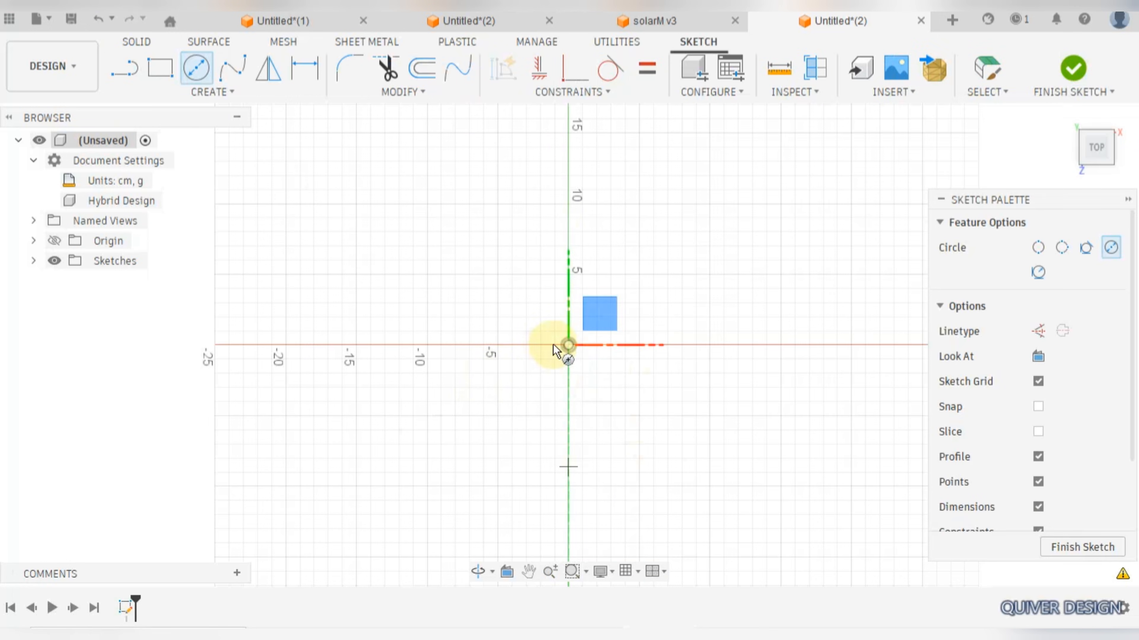
click(568, 346)
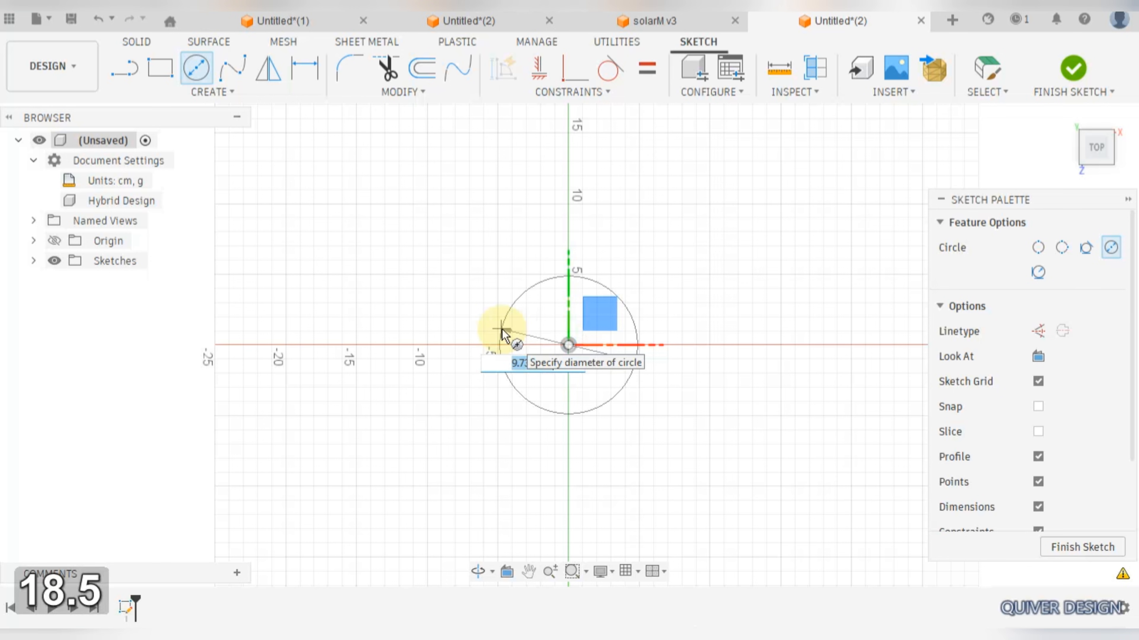
text(18.5)
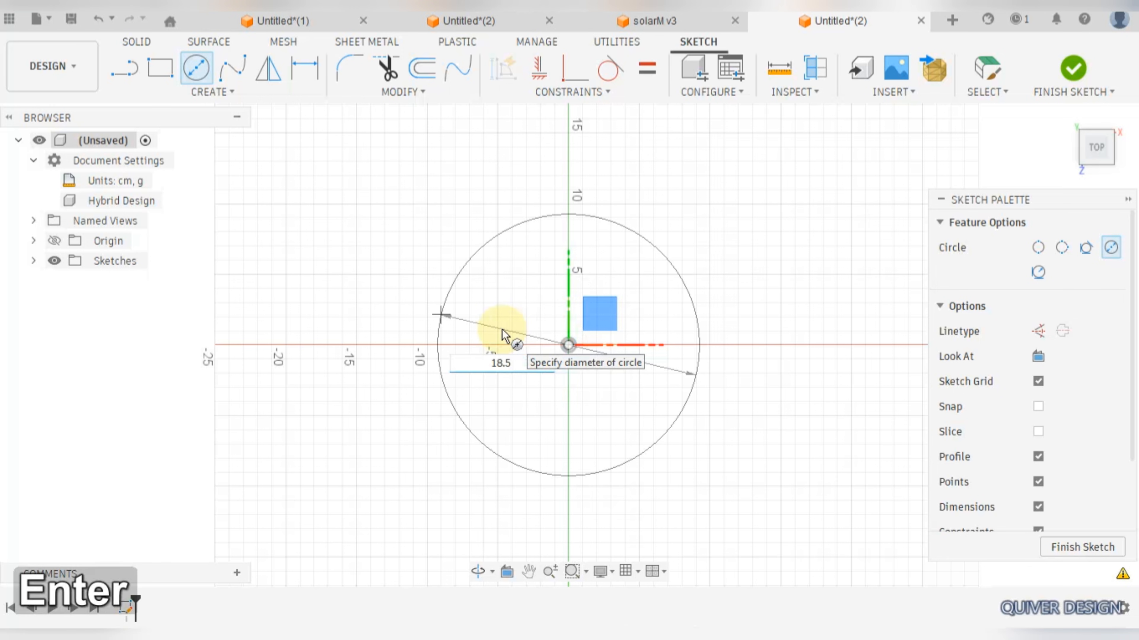
key(Return)
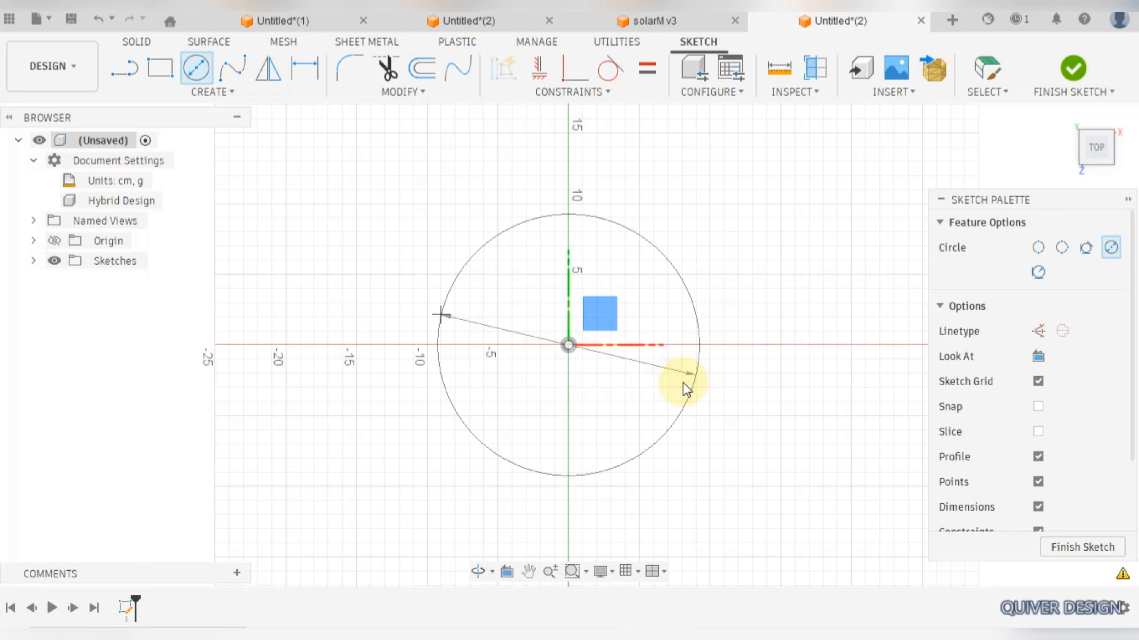
middle_click(609, 363)
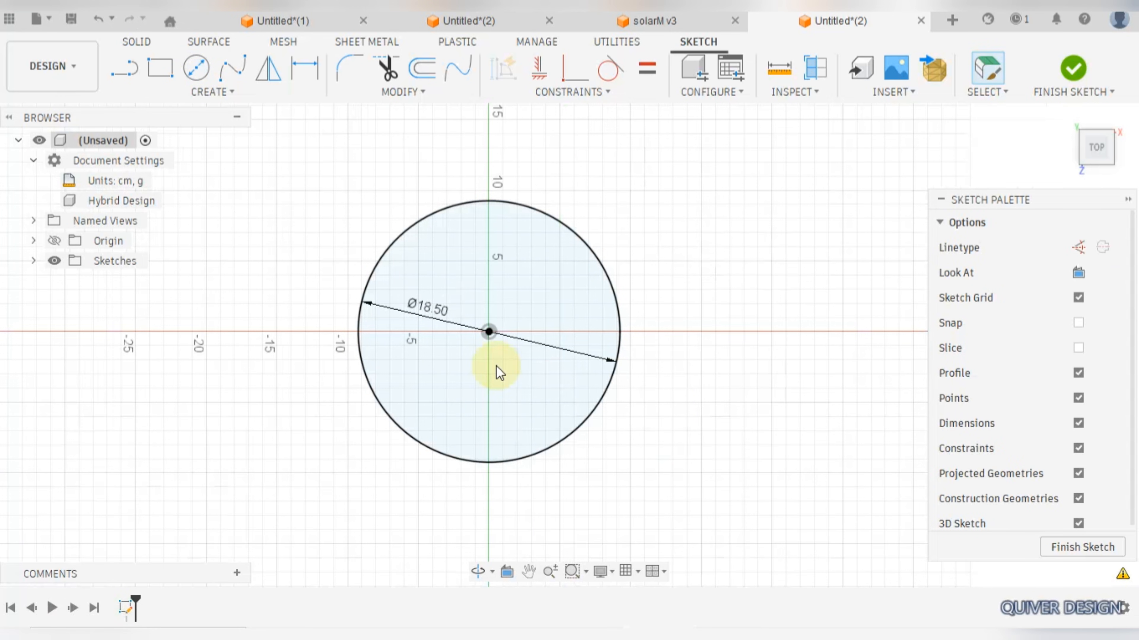
Step: Draw a horizontal line about 25.7 cm long from the circle's centre along the red axis, extending past the circle
key(l)
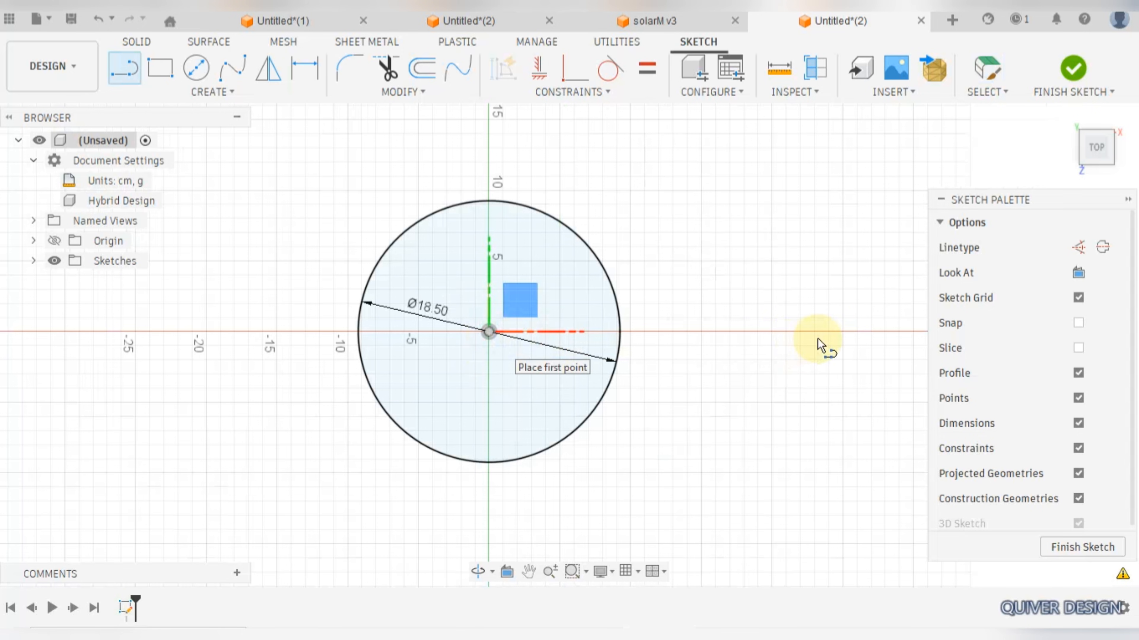
click(789, 331)
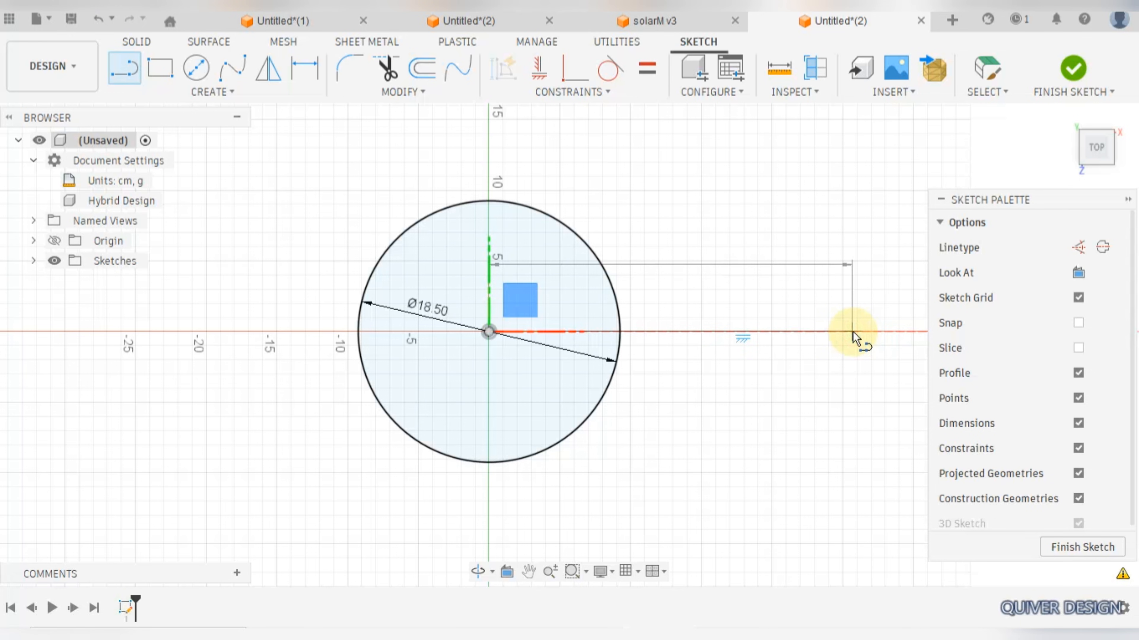
click(851, 334)
key(Escape)
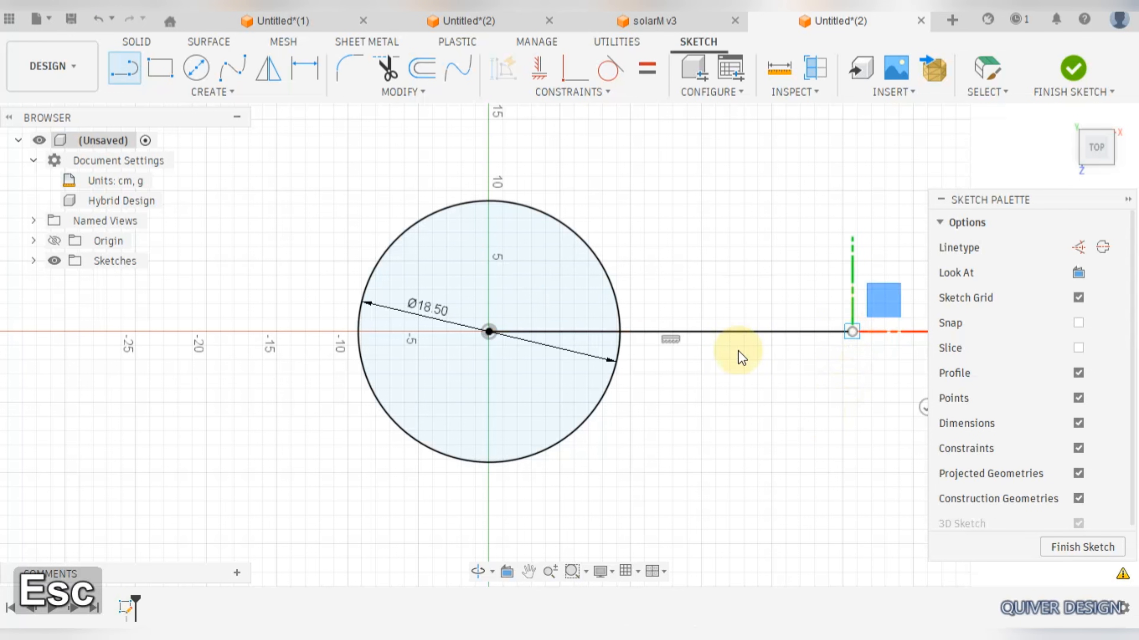
Step: Dimension the horizontal line's length below the circle, keeping the drawn value, and turn the line into construction geometry
key(d)
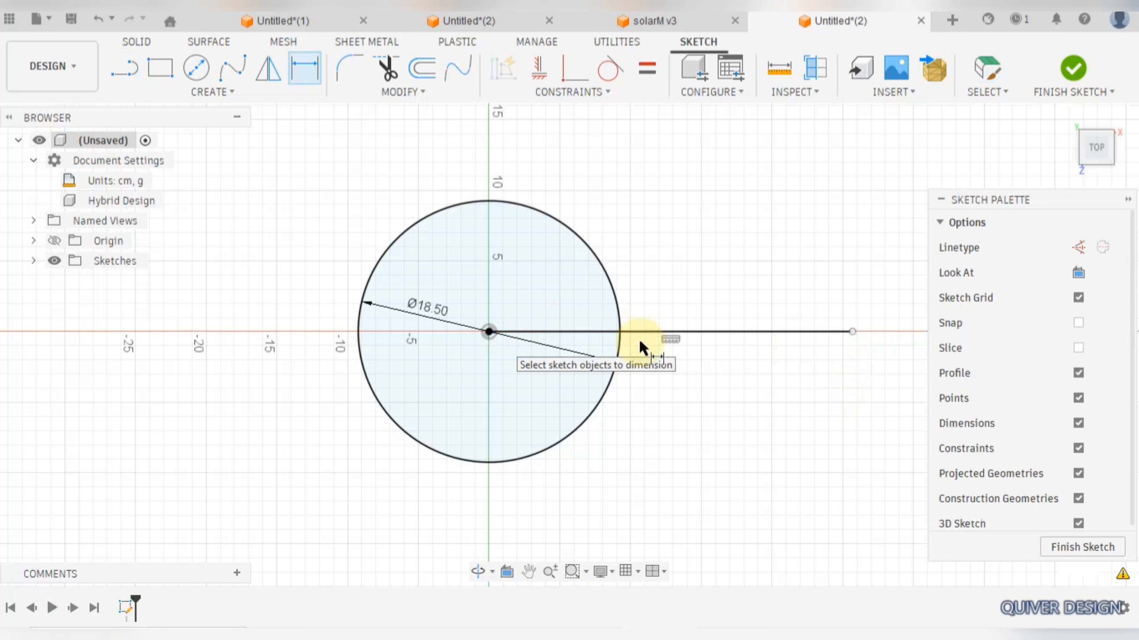
click(852, 332)
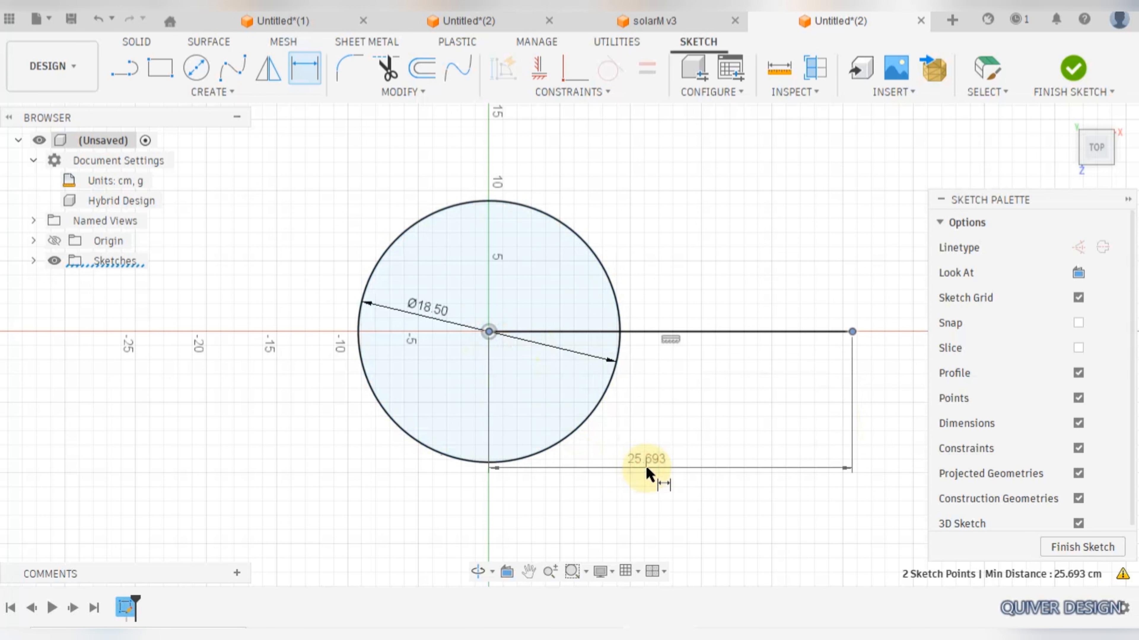
click(647, 471)
key(Return)
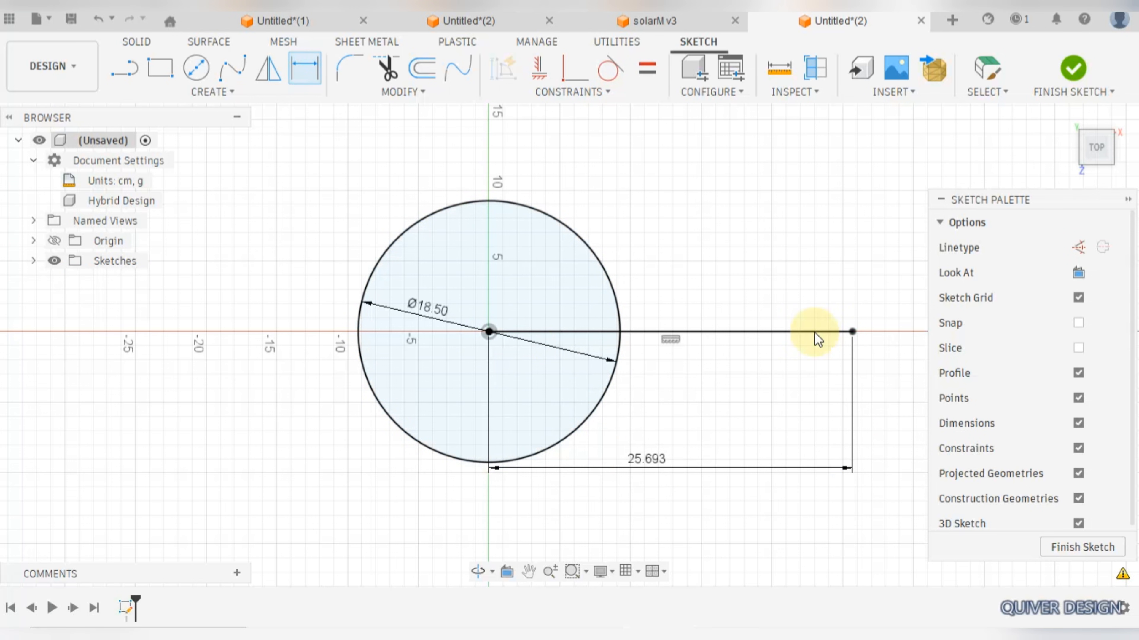
key(Escape)
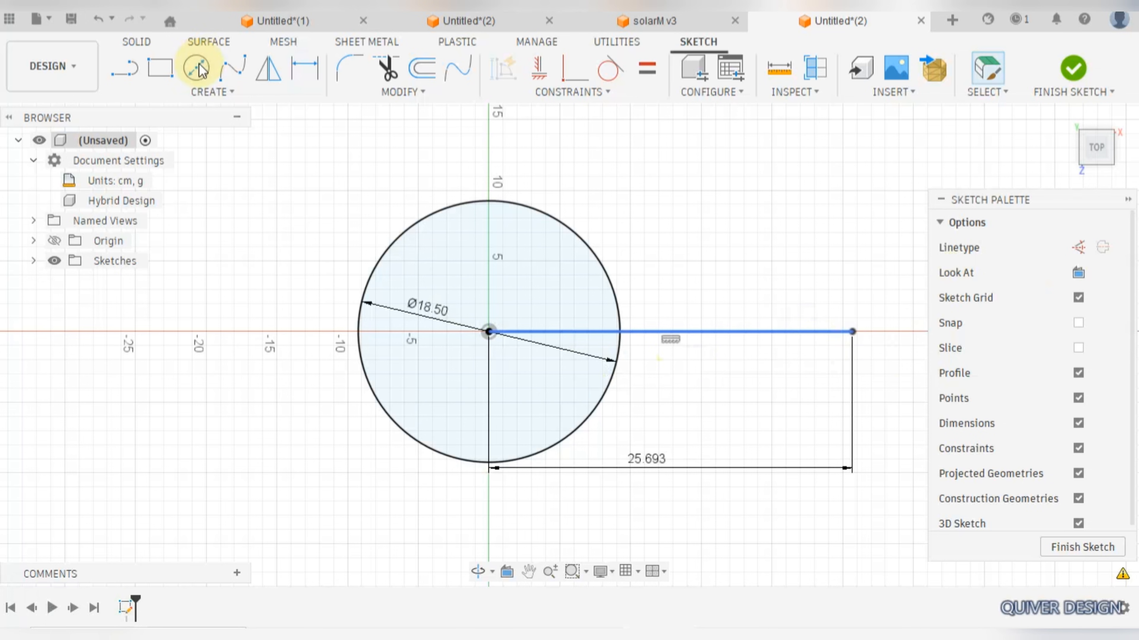
key(x)
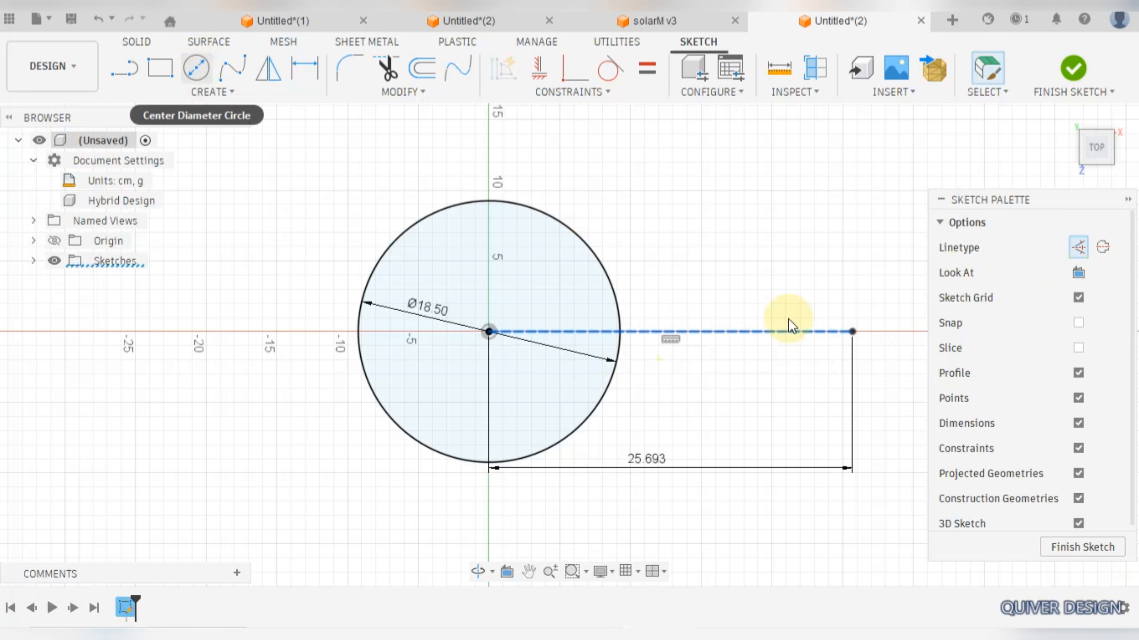
Step: Draw a 6 cm diameter circle centred on the construction line, about 19.5 cm from the large circle's centre
key(m)
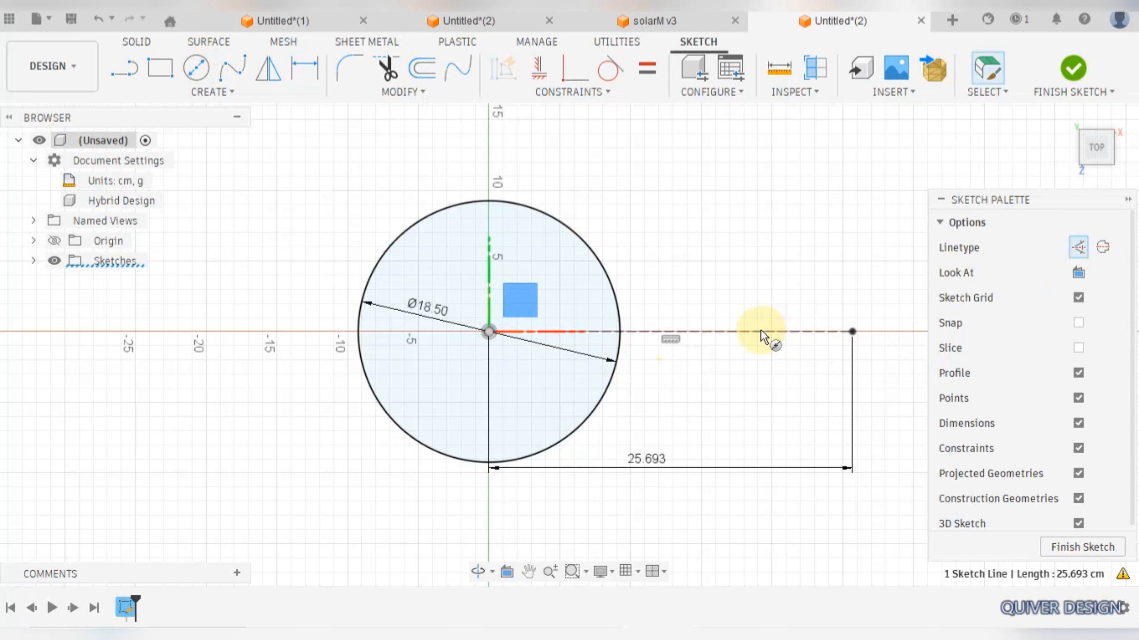
key(c)
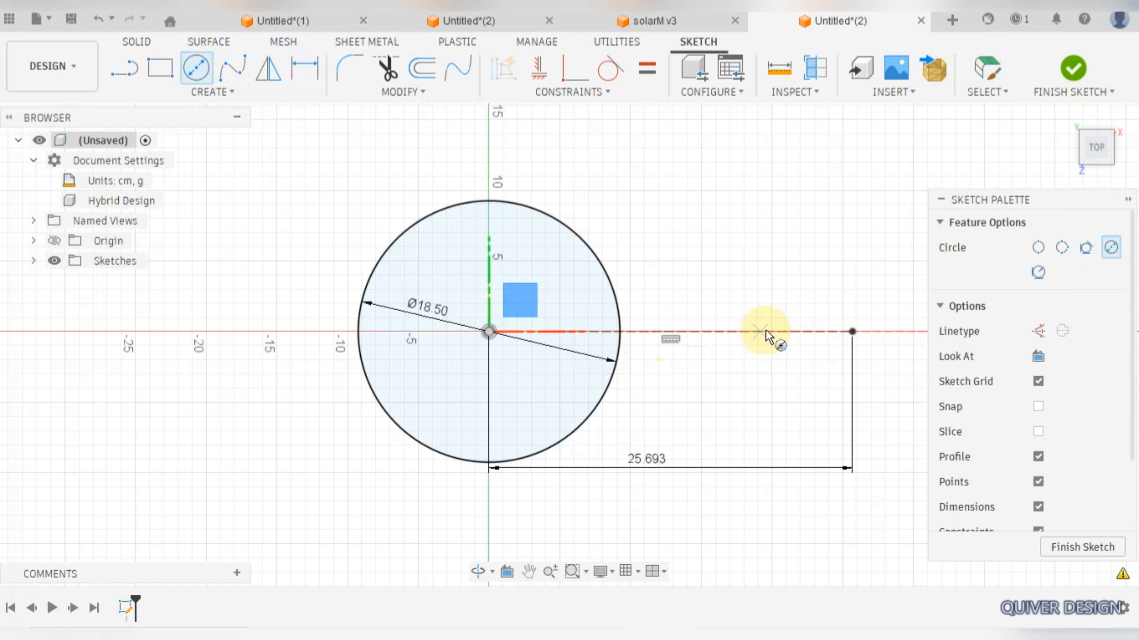
click(766, 332)
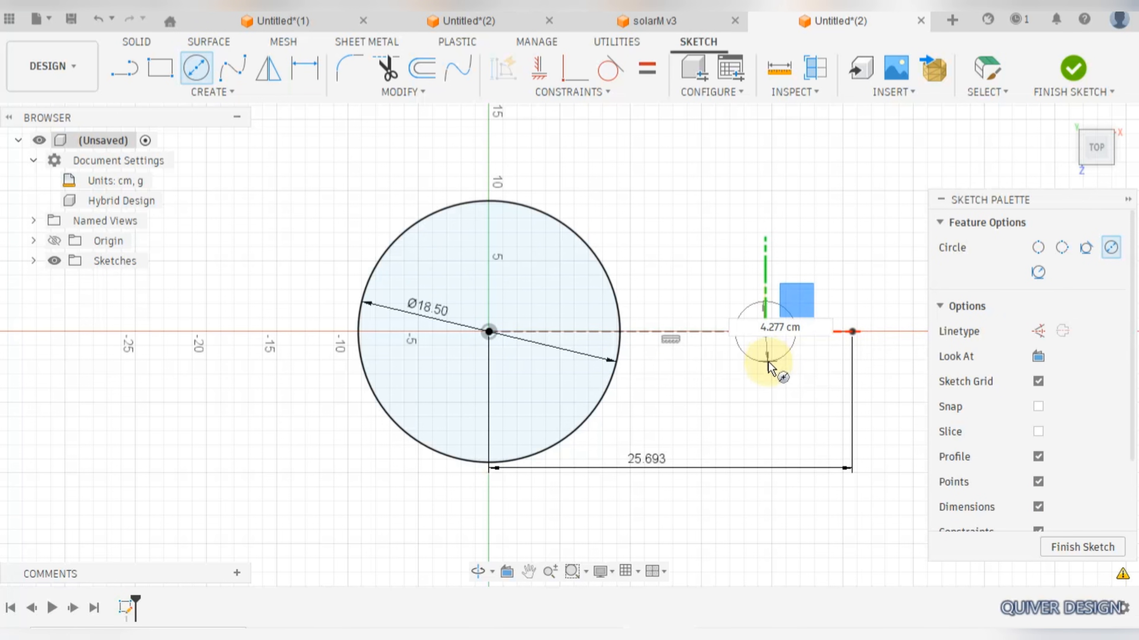
text(6)
key(Return)
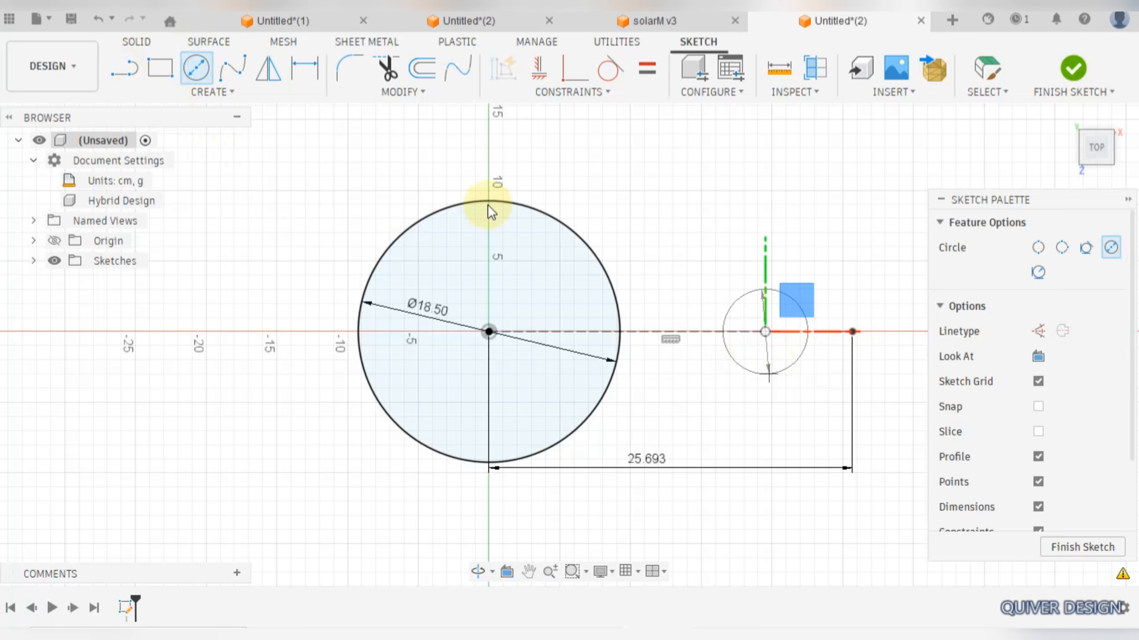
key(Escape)
Step: Draw a sloping line about 19.5 cm long from the large circle's upper edge to the small circle's upper edge
key(l)
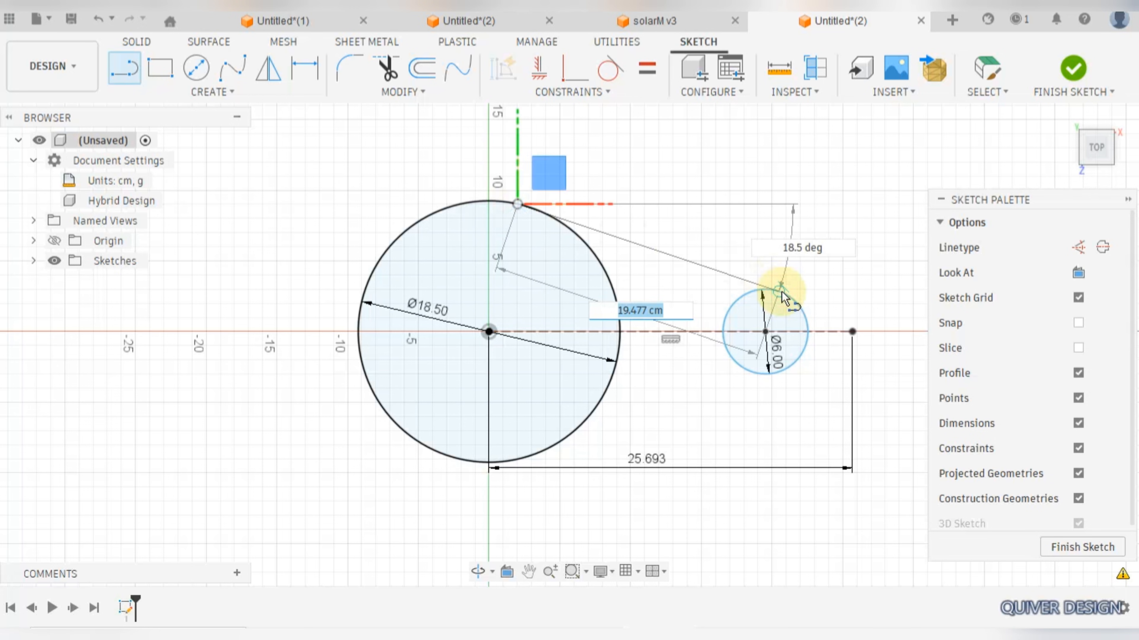
click(782, 292)
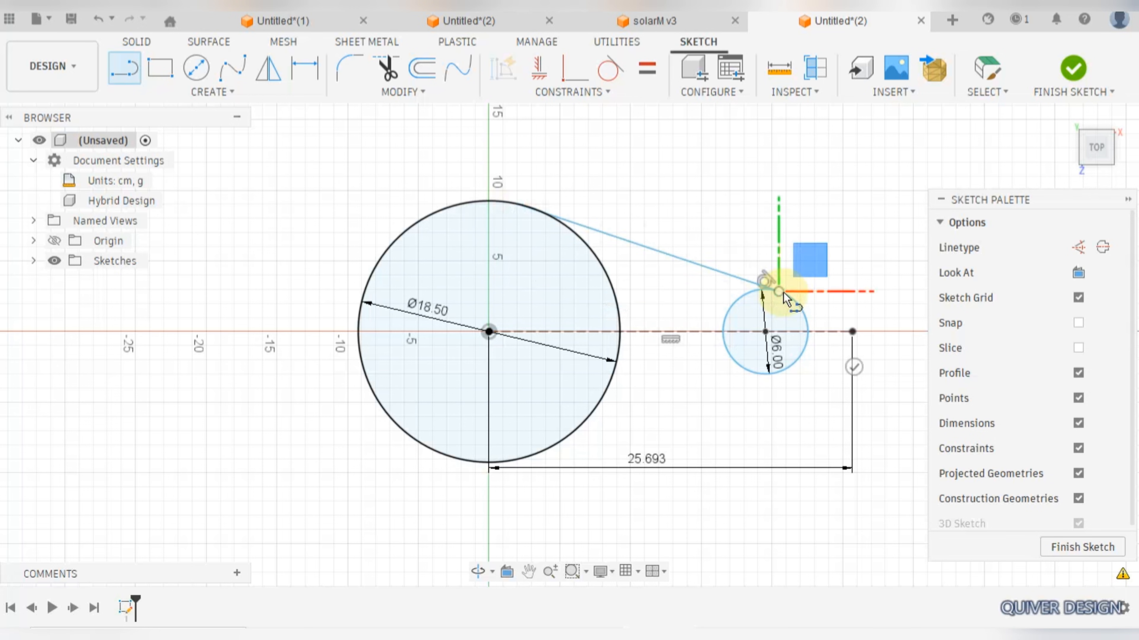
key(Escape)
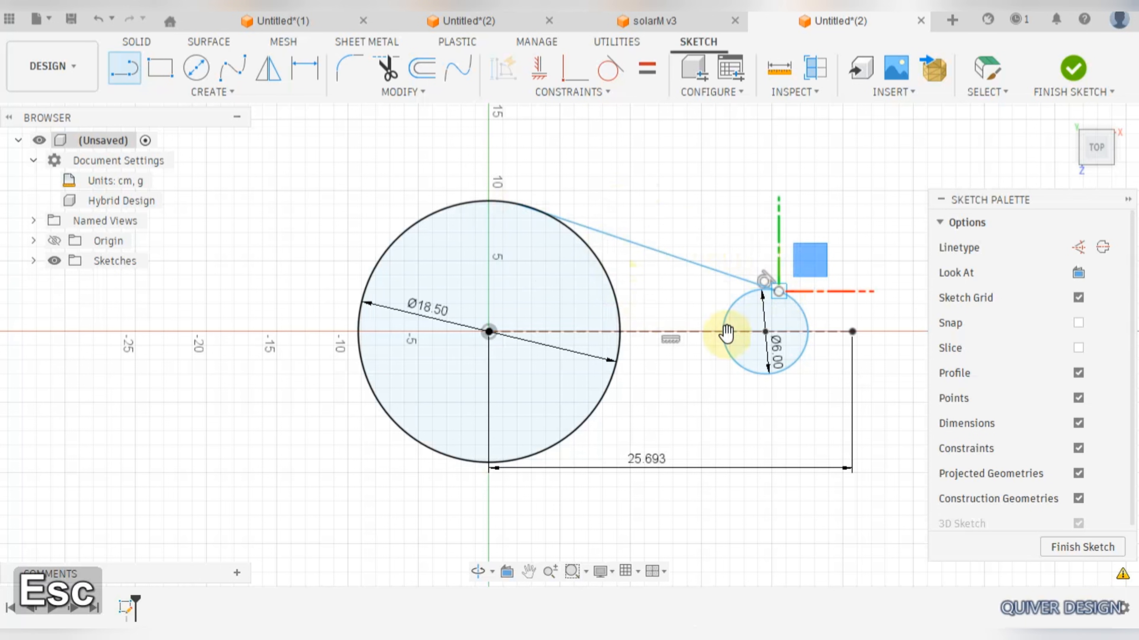
Step: Dimension the horizontal distance between the two circle centres above the sketch and set it to 23.5 cm
key(d)
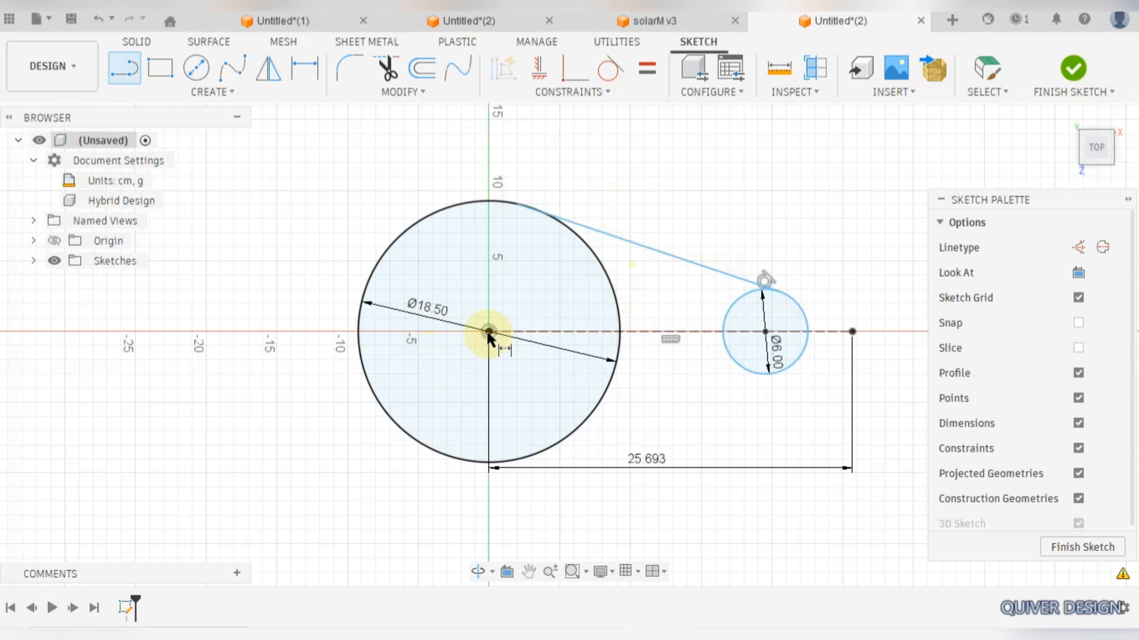
click(766, 333)
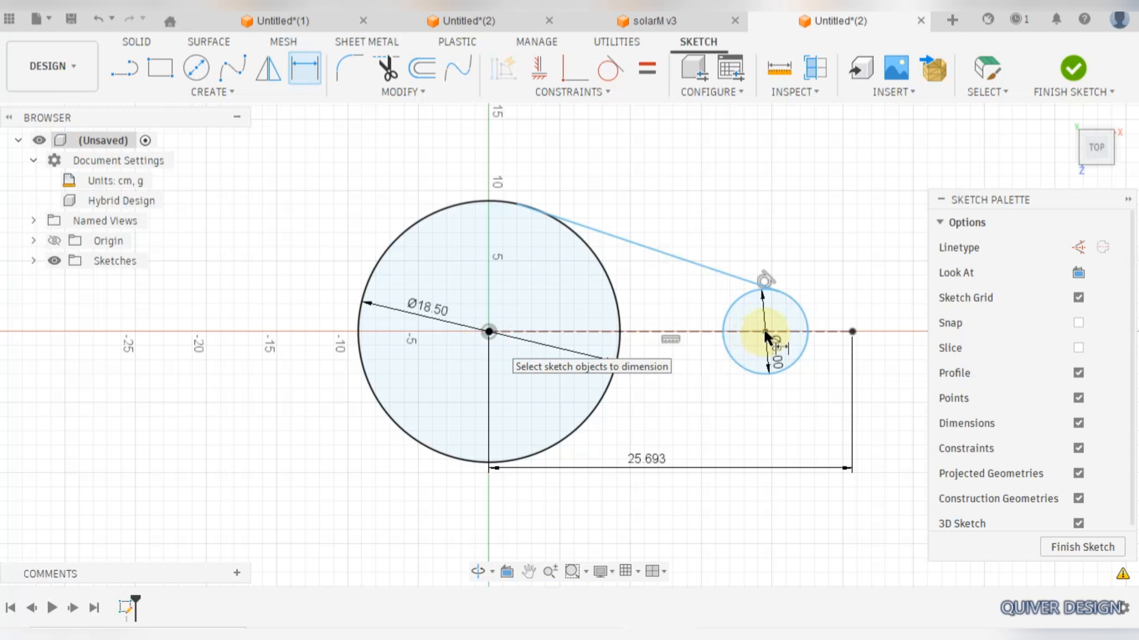
click(765, 332)
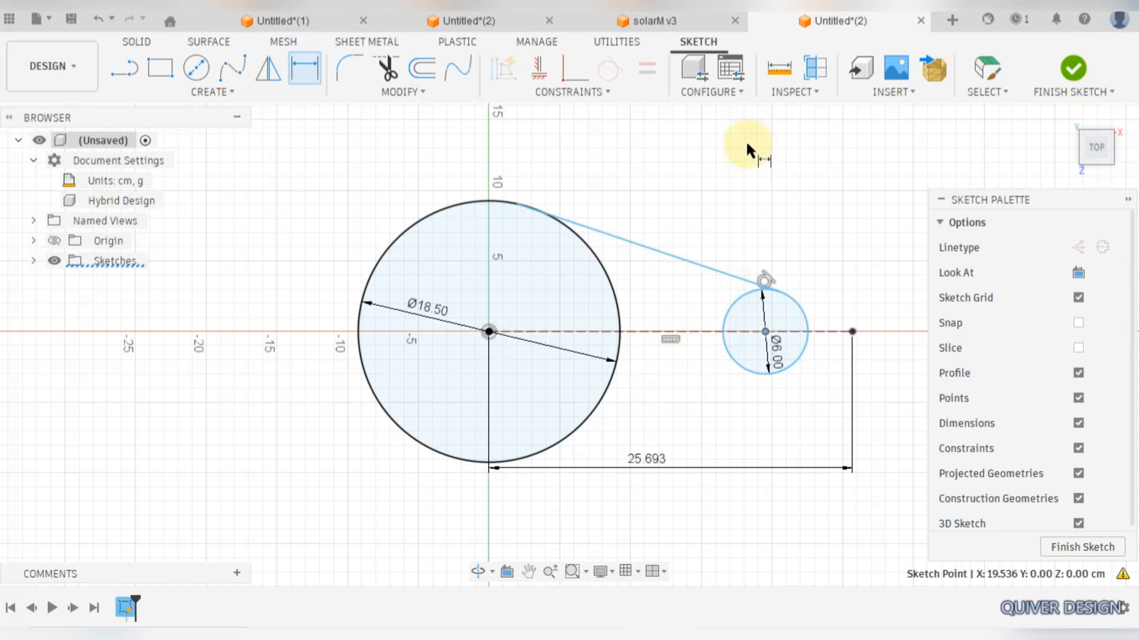
click(491, 332)
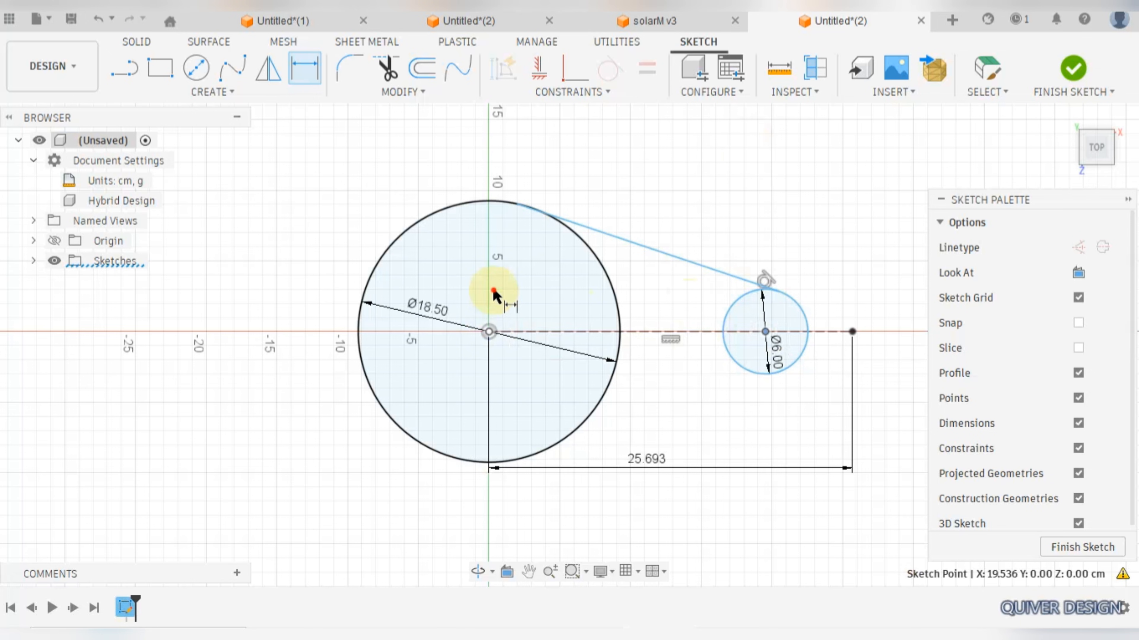
click(498, 153)
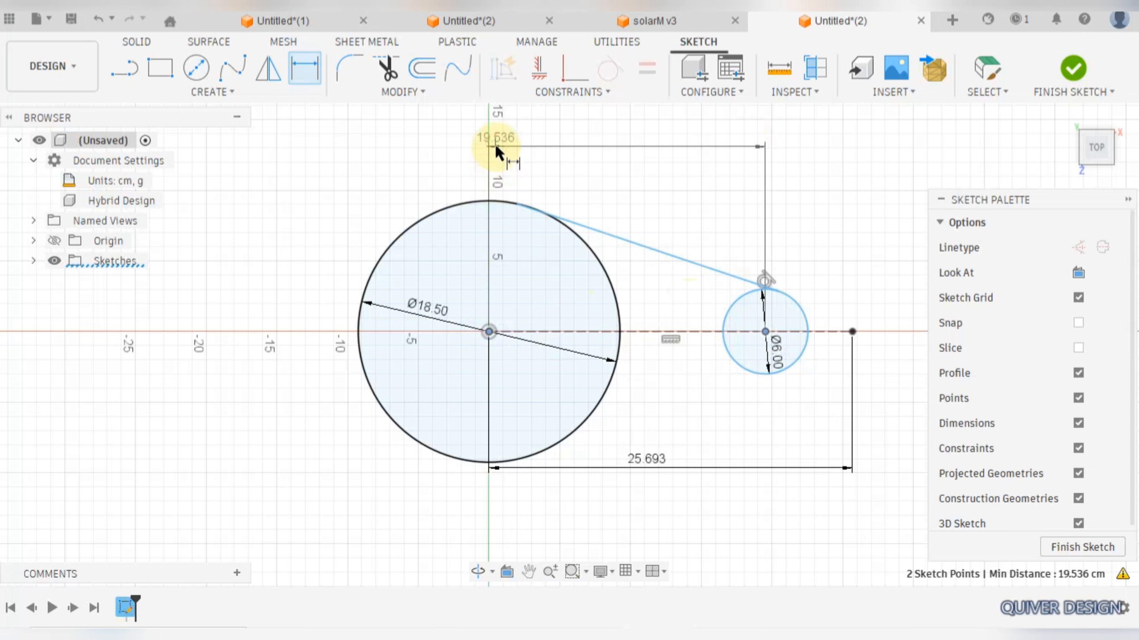
click(496, 146)
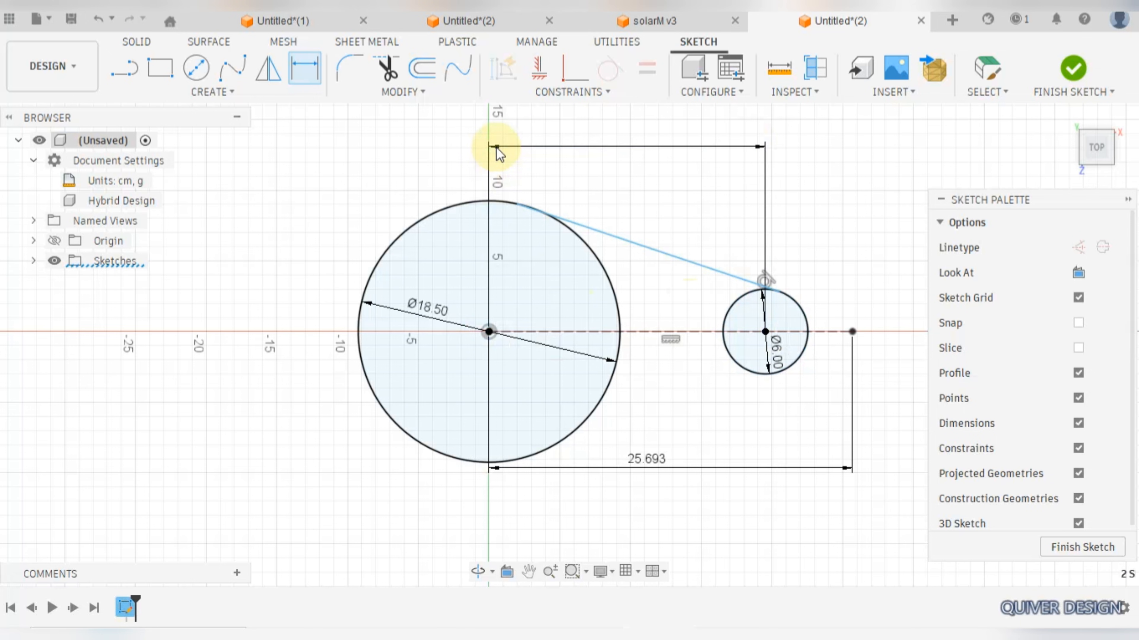
text(23.5)
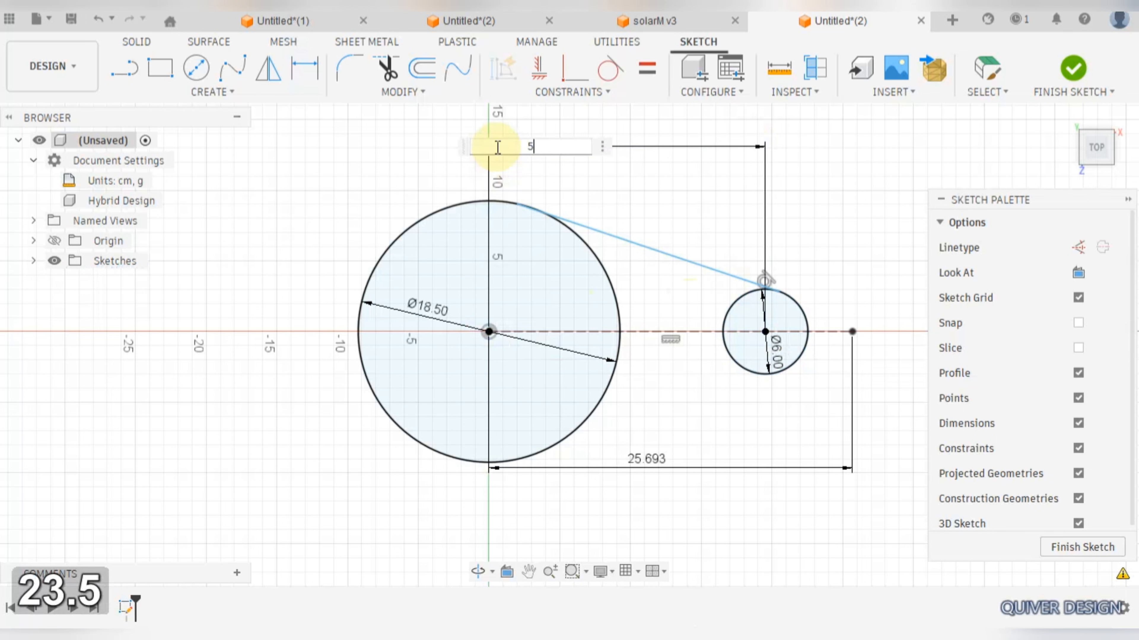
key(Return)
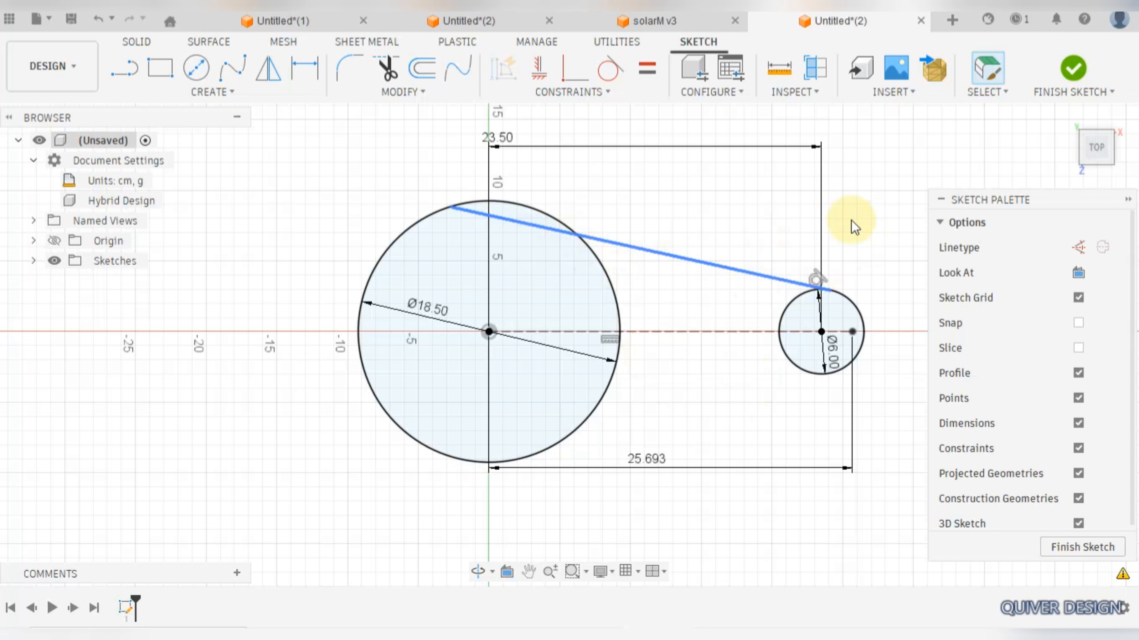
Step: Apply a tangent constraint between the upper sloping line and the large circle
click(879, 220)
click(606, 69)
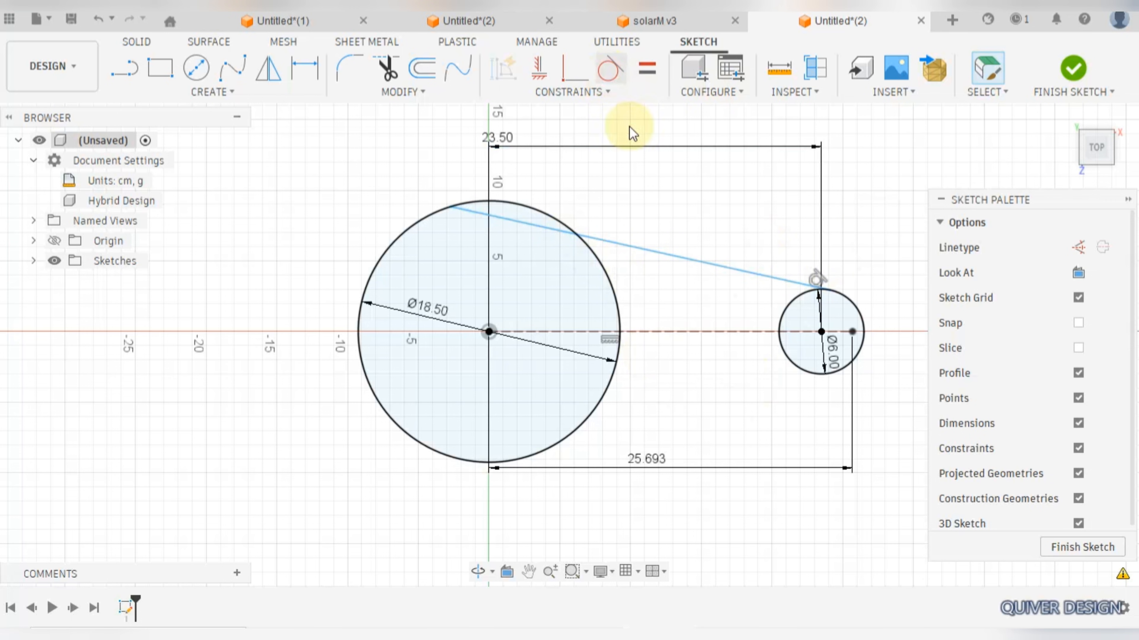
click(649, 255)
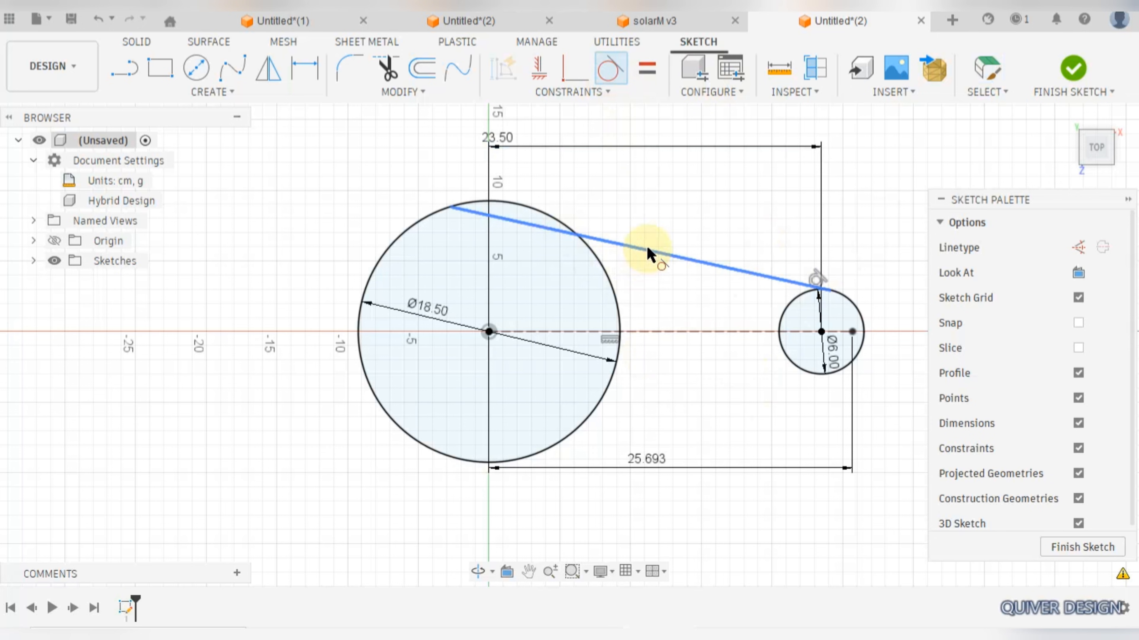
click(602, 270)
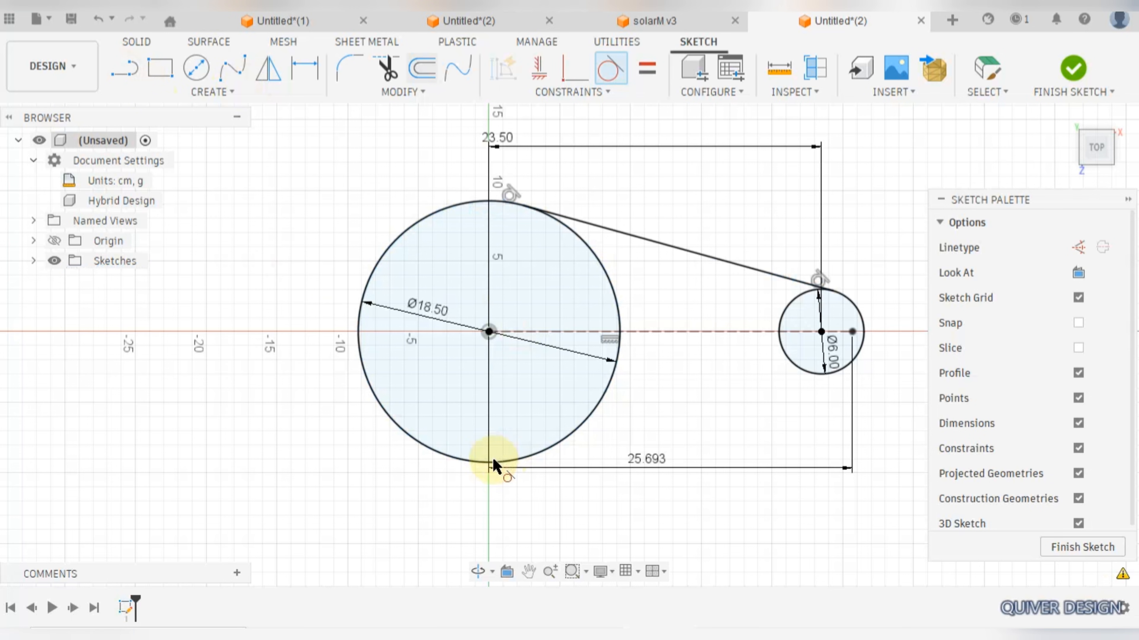
Step: Draw a sloping line about 20 cm long from the large circle's lower edge to the small circle's lower edge
click(524, 462)
key(m)
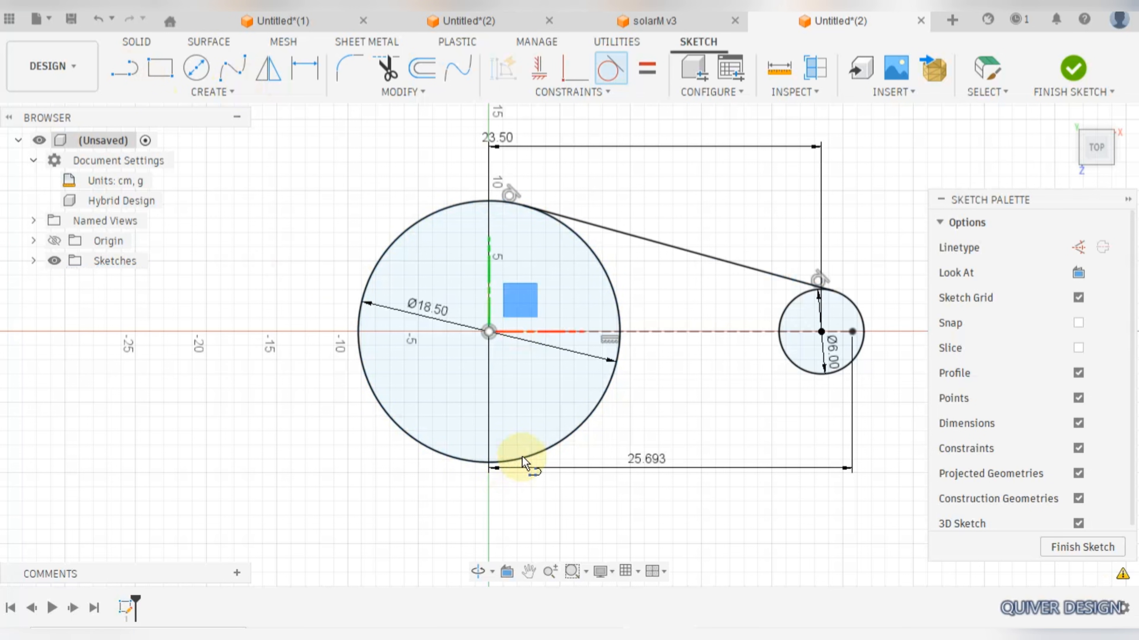
key(l)
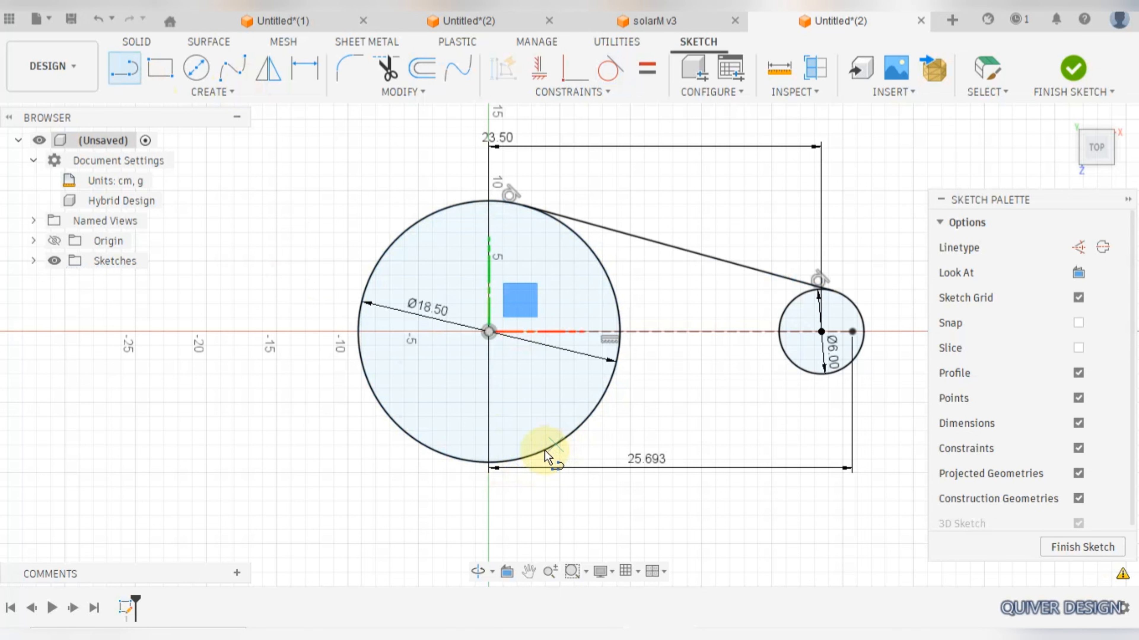
click(545, 450)
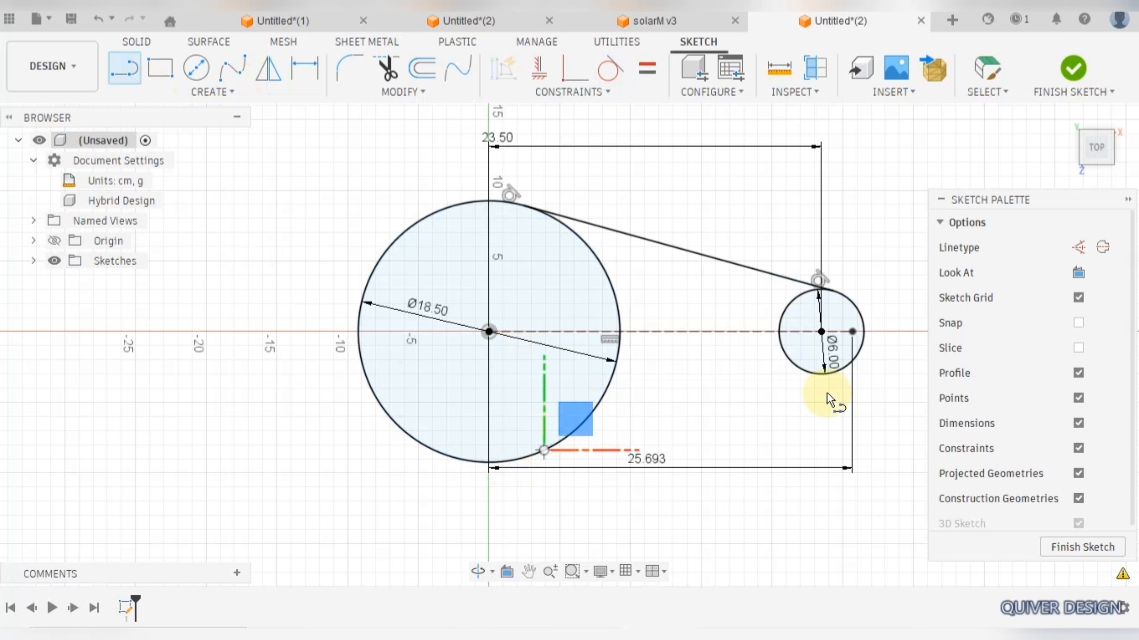
click(817, 381)
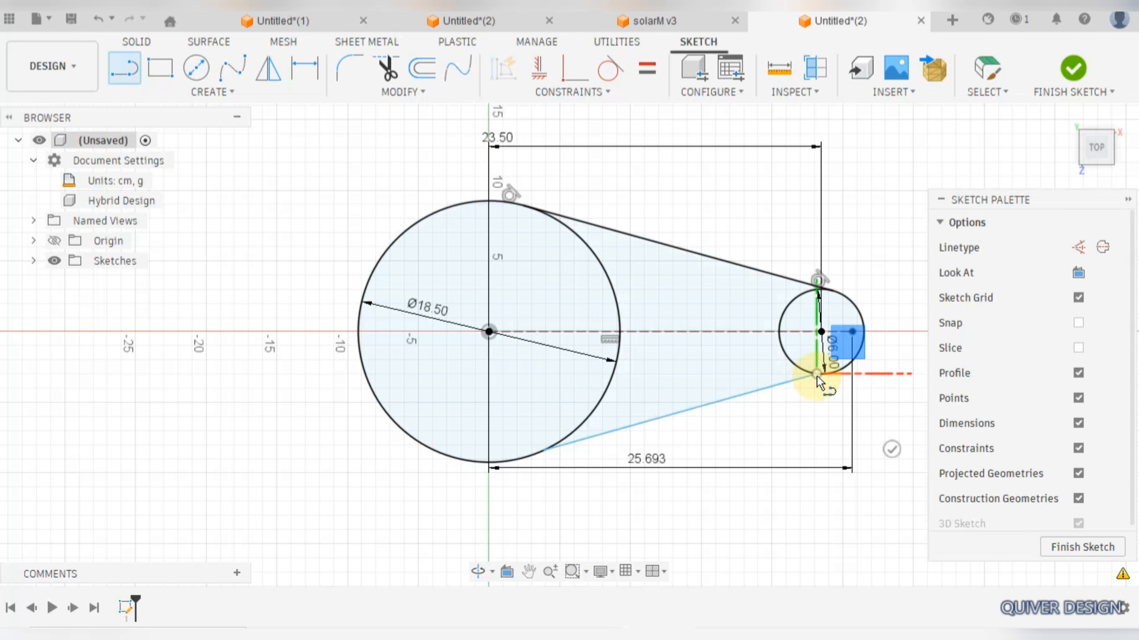
key(Escape)
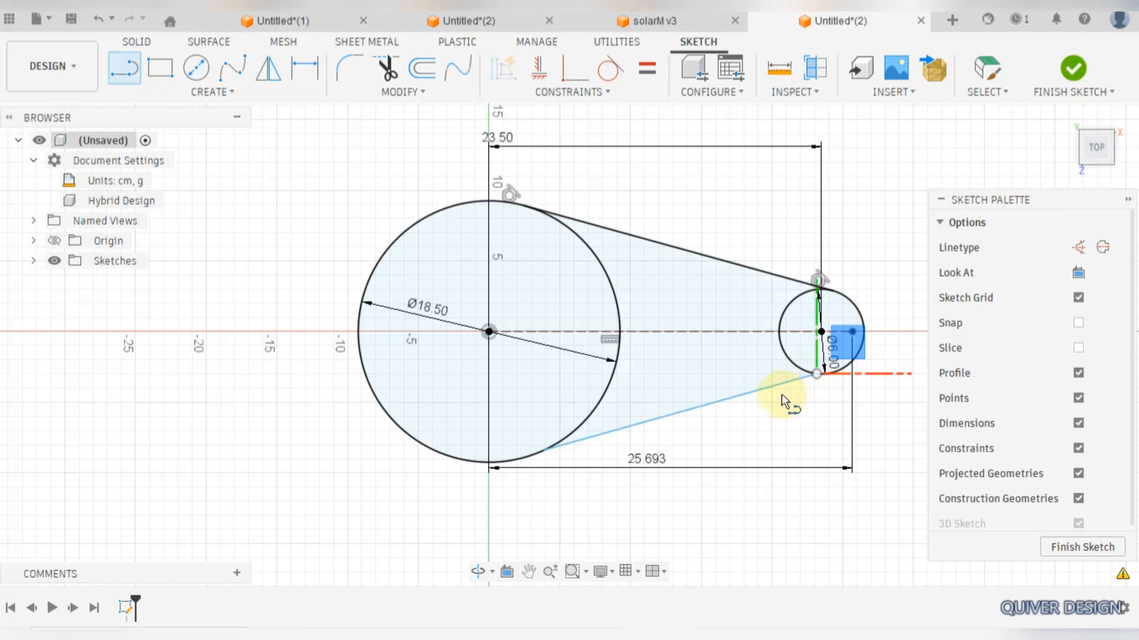
Step: Apply a tangent constraint between the lower sloping line and the small circle
click(606, 71)
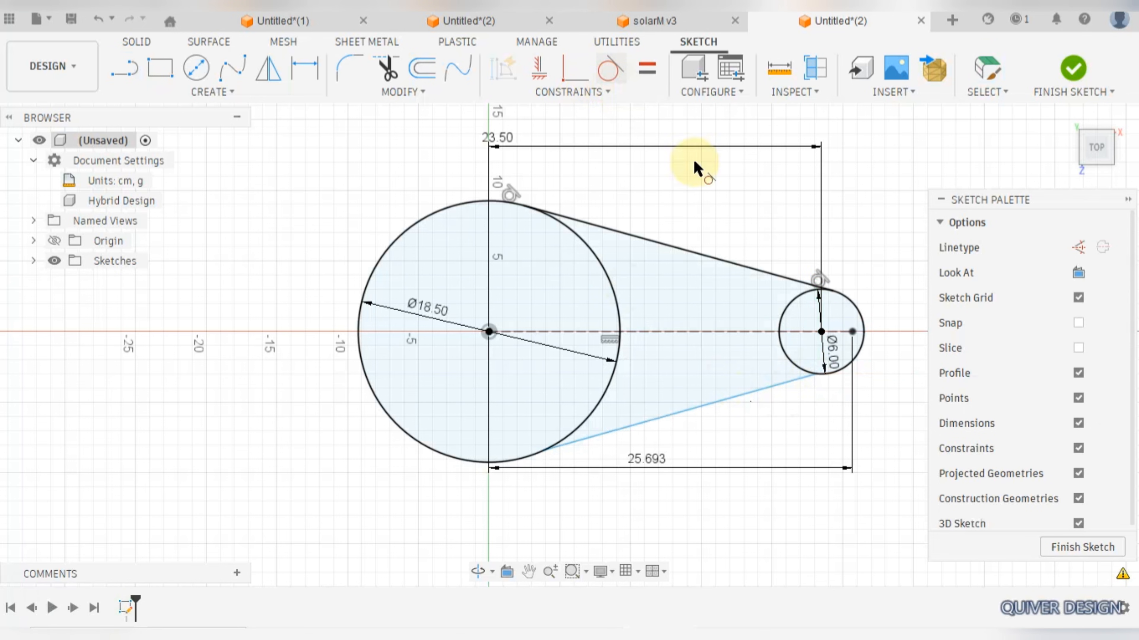
click(784, 386)
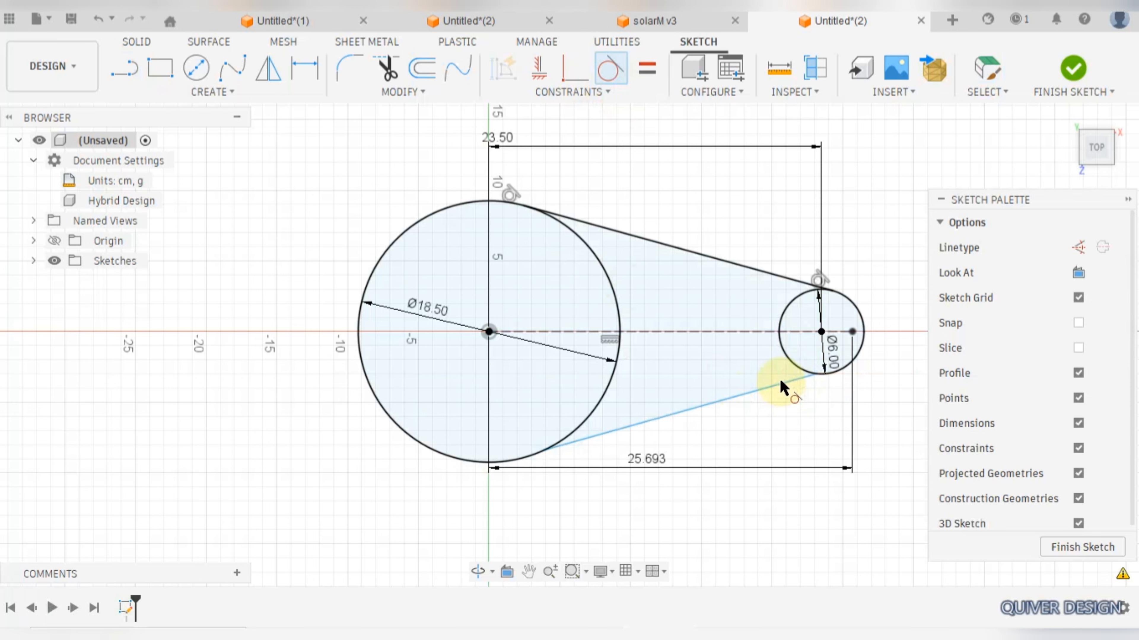
click(787, 376)
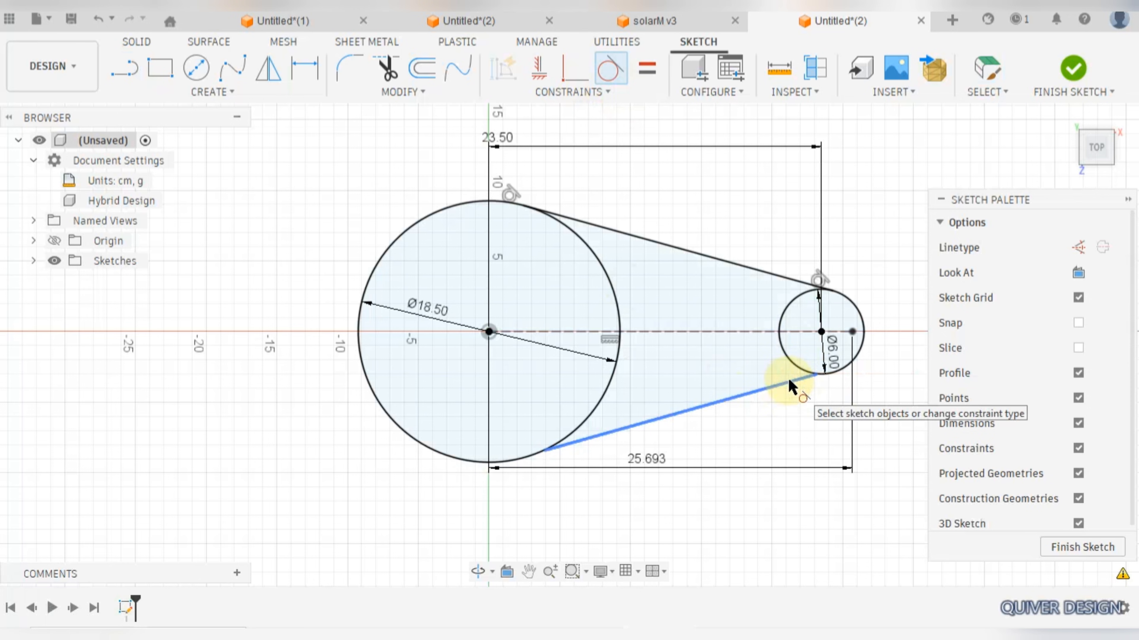
click(838, 367)
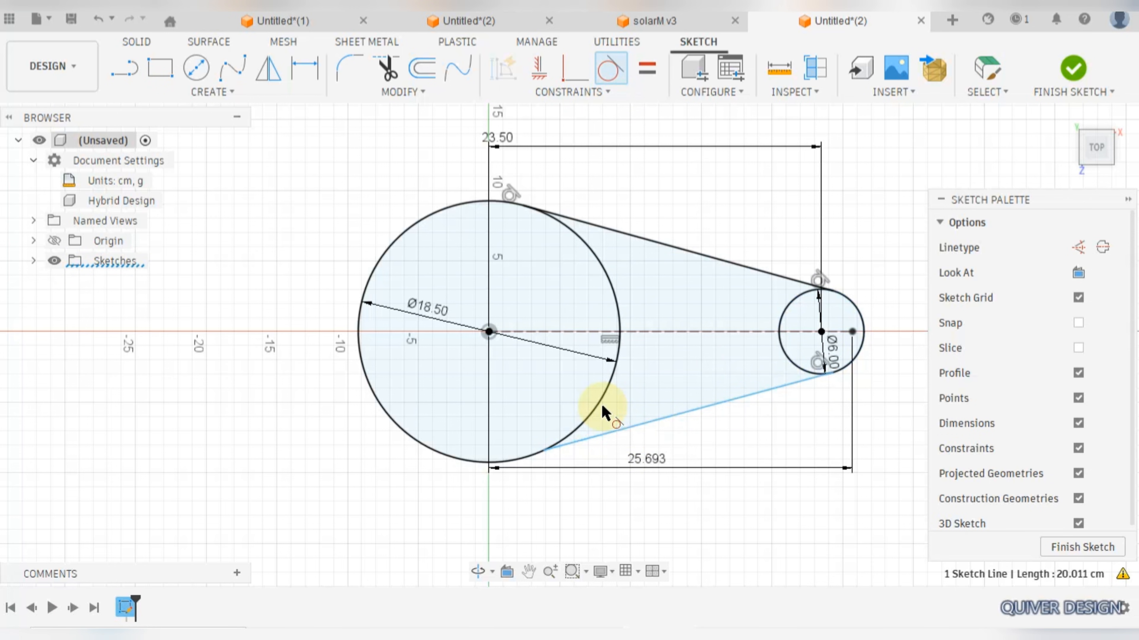
Step: Apply a tangent constraint between the lower sloping line and the large circle
click(601, 395)
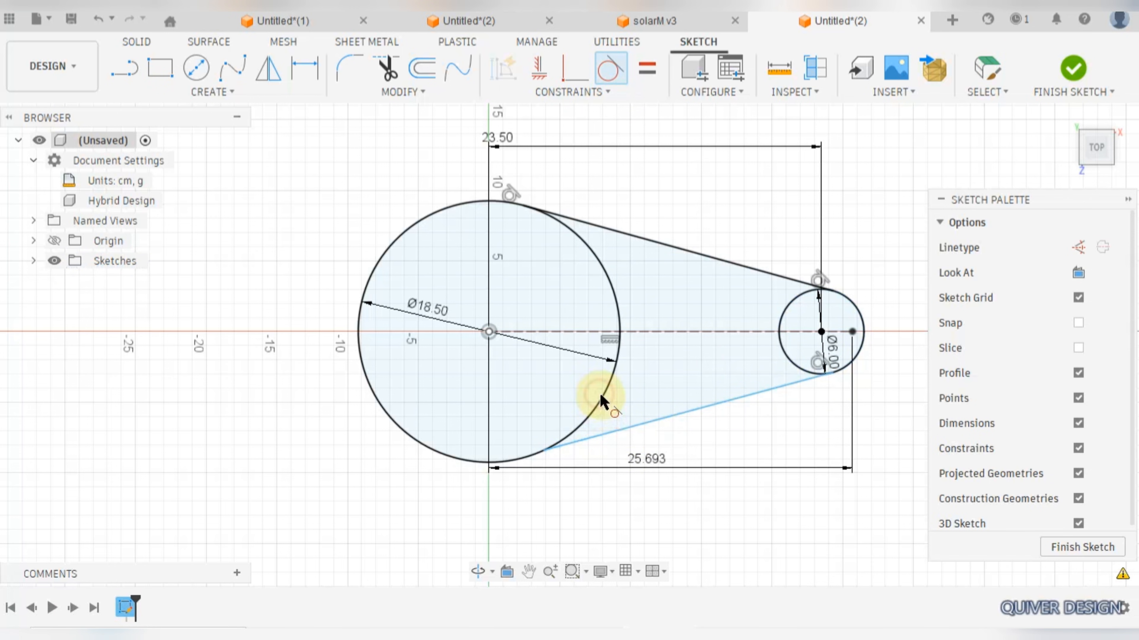
click(619, 431)
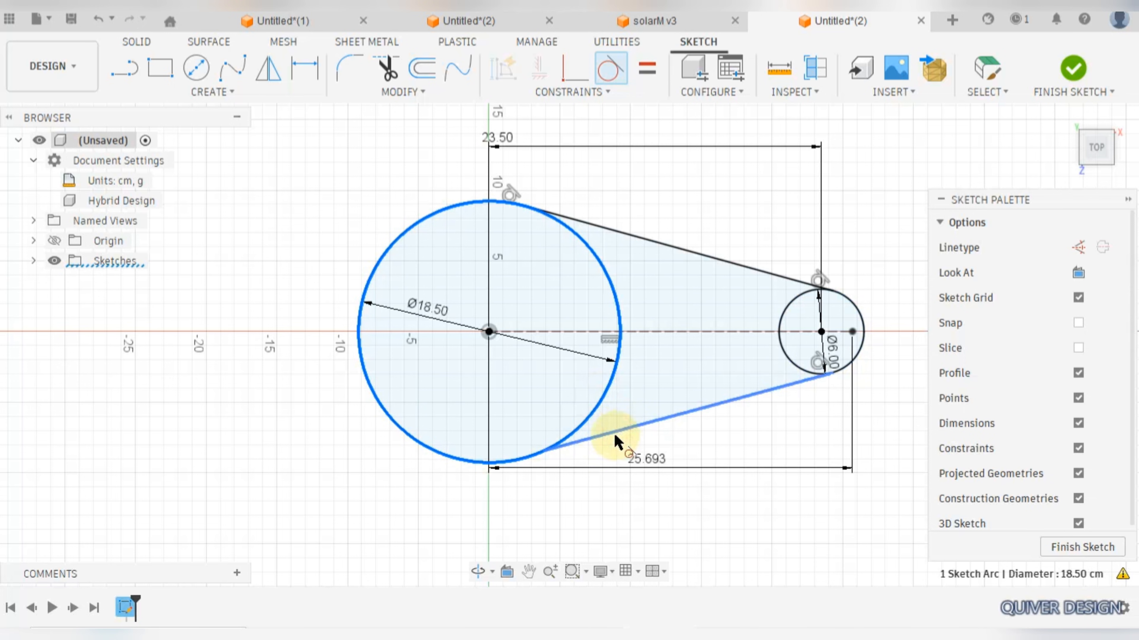
click(605, 365)
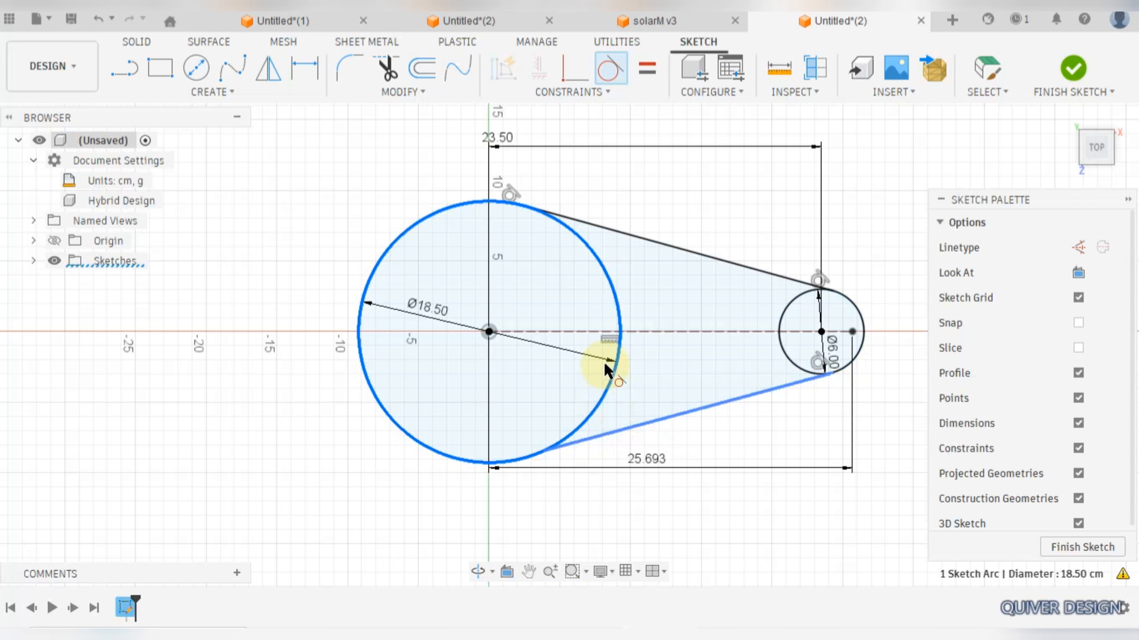
click(593, 297)
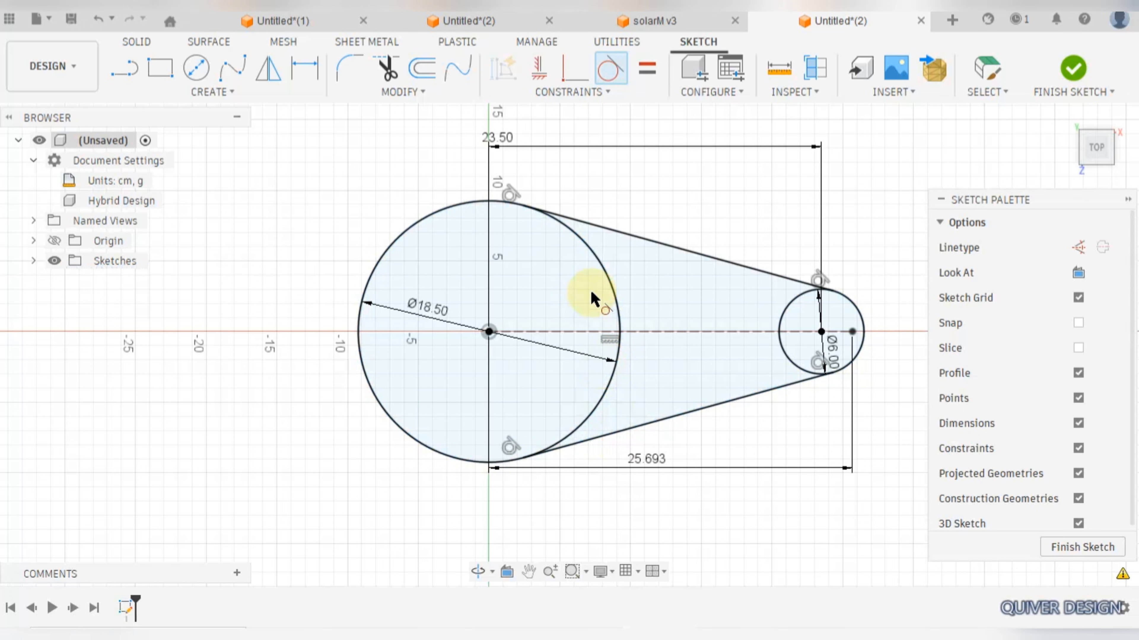
key(Escape)
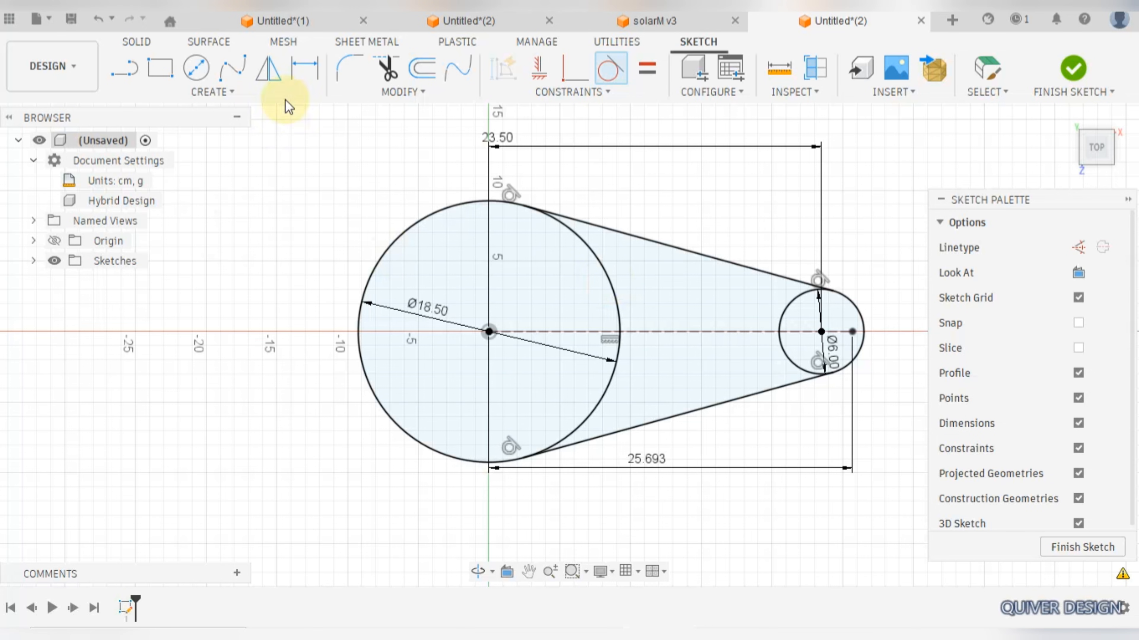
Step: Draw a 12.5 cm diameter circle concentric with the large circle
click(196, 69)
click(489, 331)
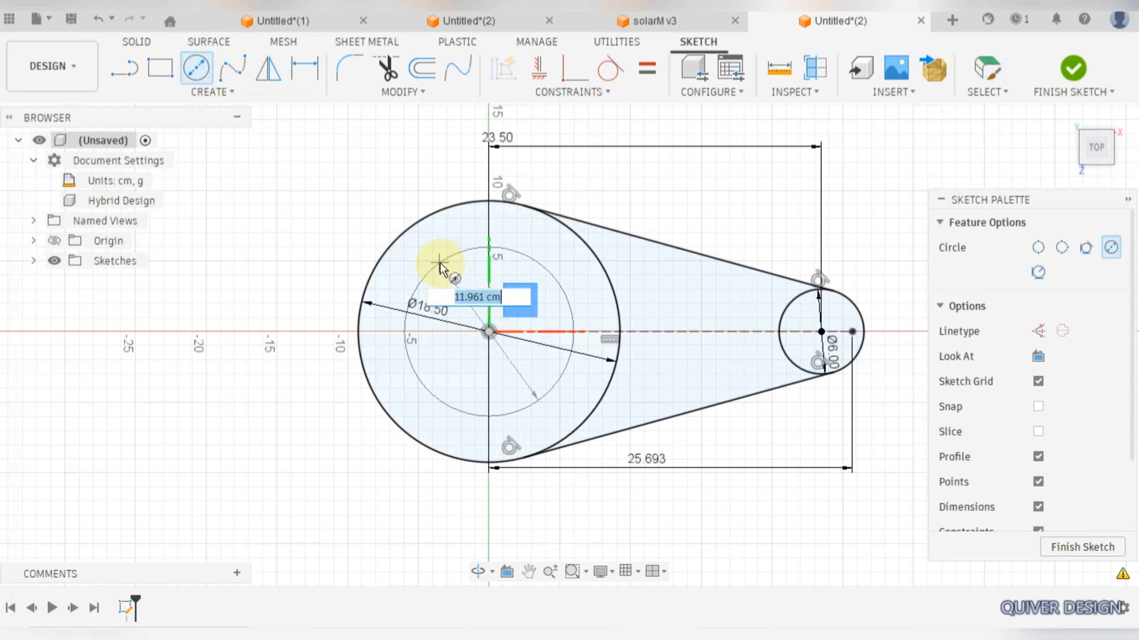
text(12)
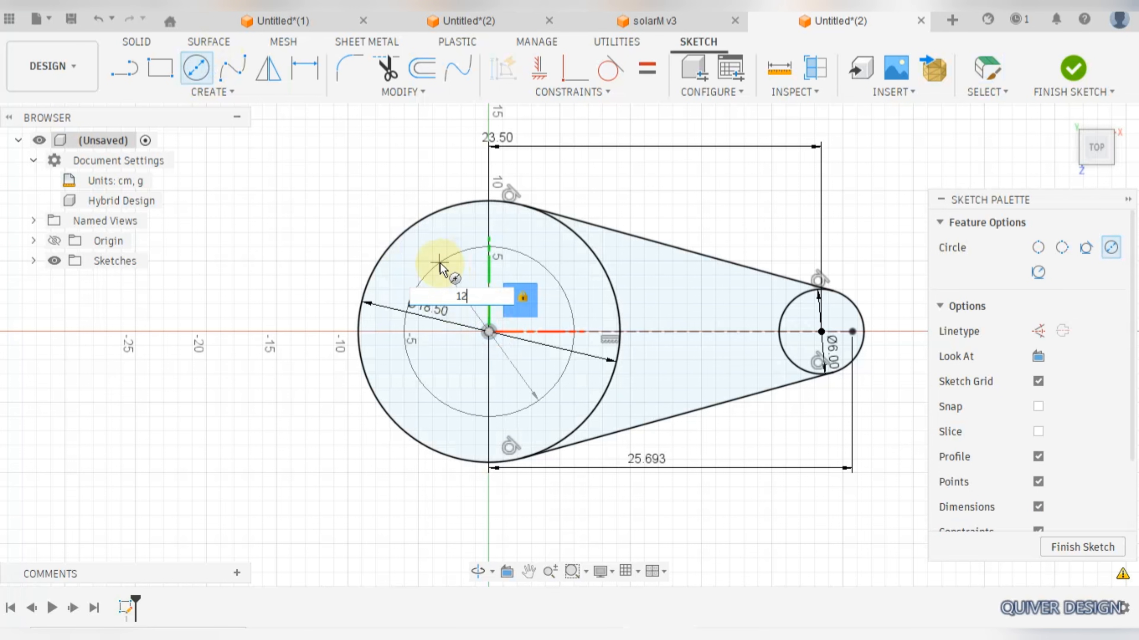
text(.5)
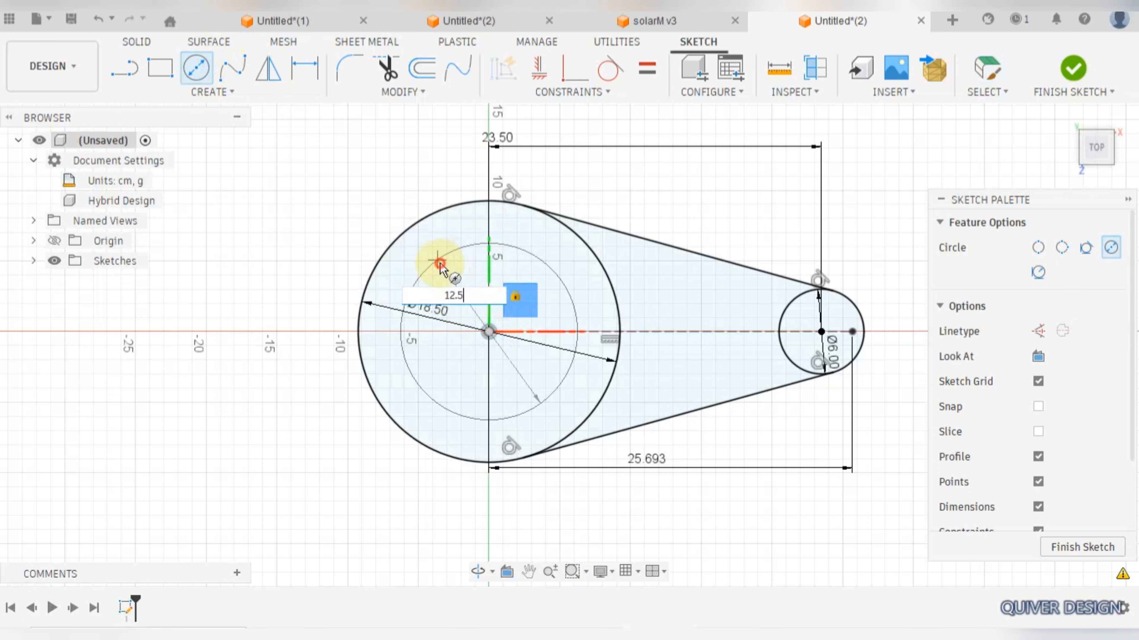
key(Return)
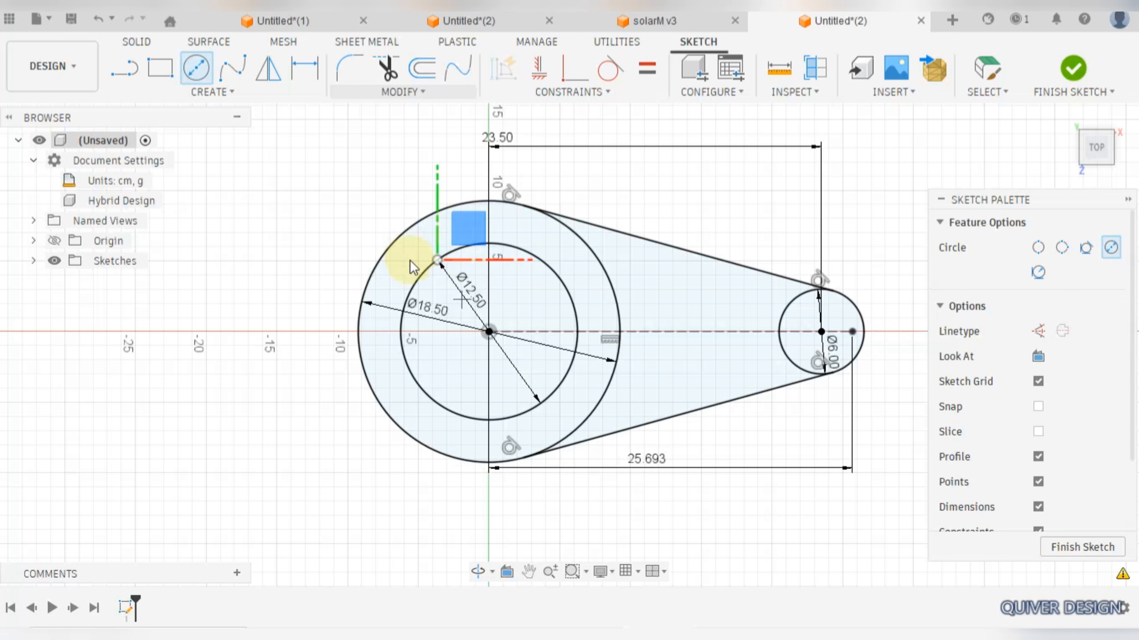
Step: Offset the 12.5 cm circle outward by 1.5 cm
key(o)
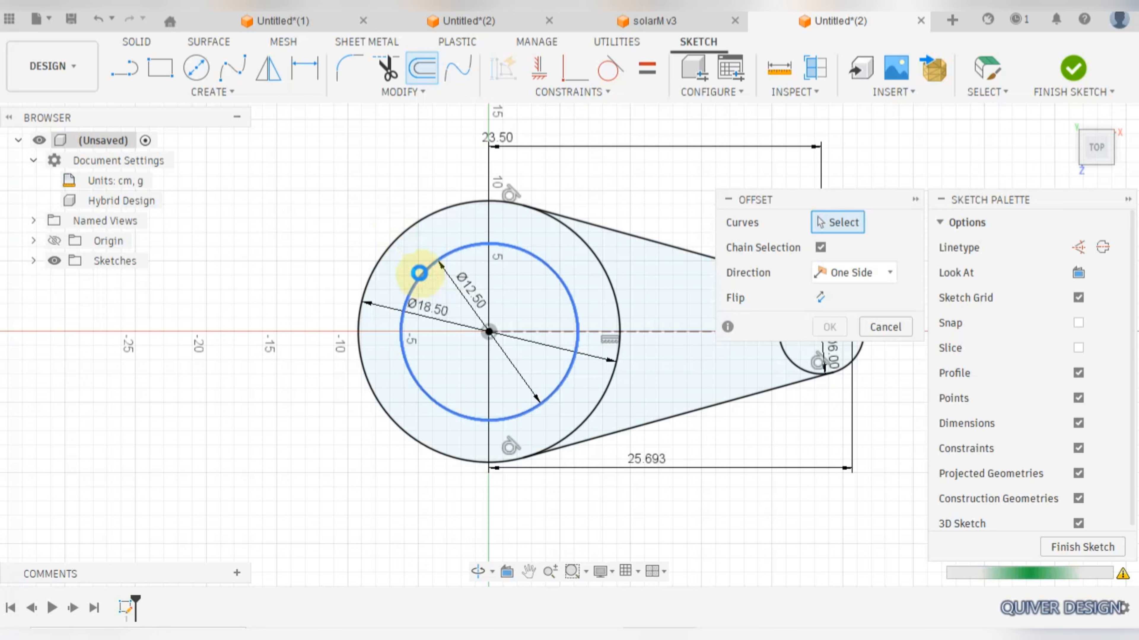
click(421, 282)
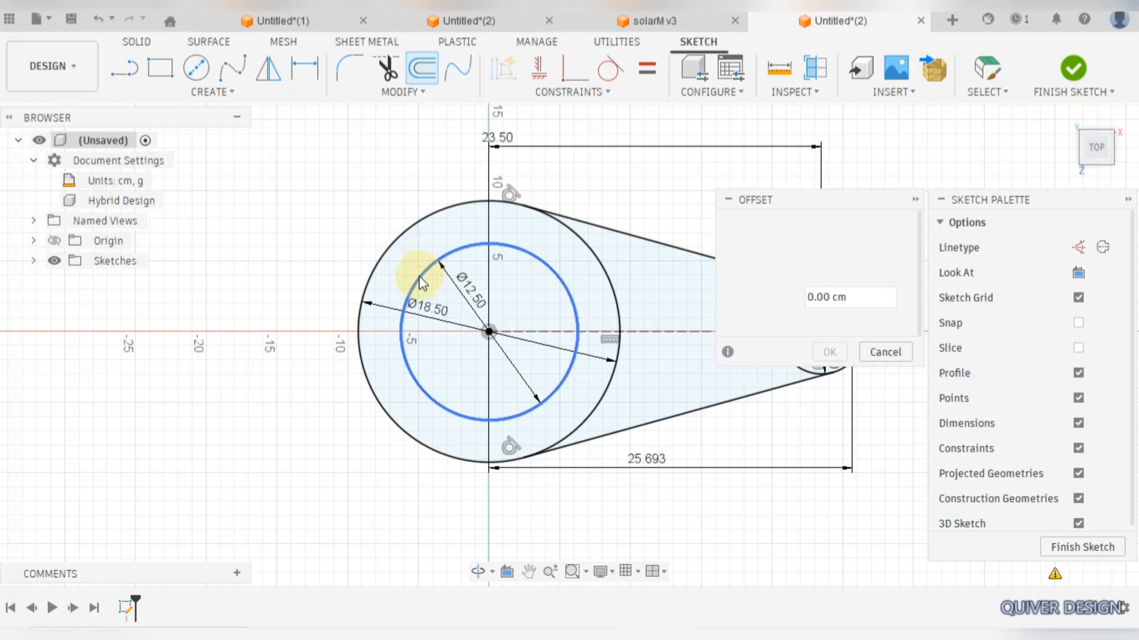
text(1.5)
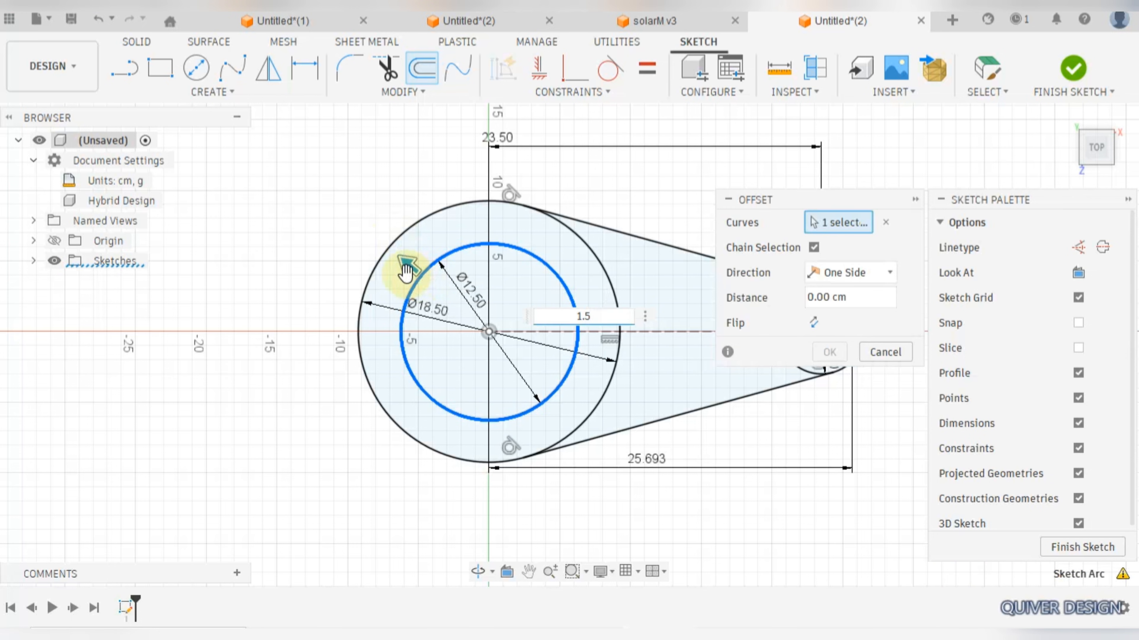
text(1.5)
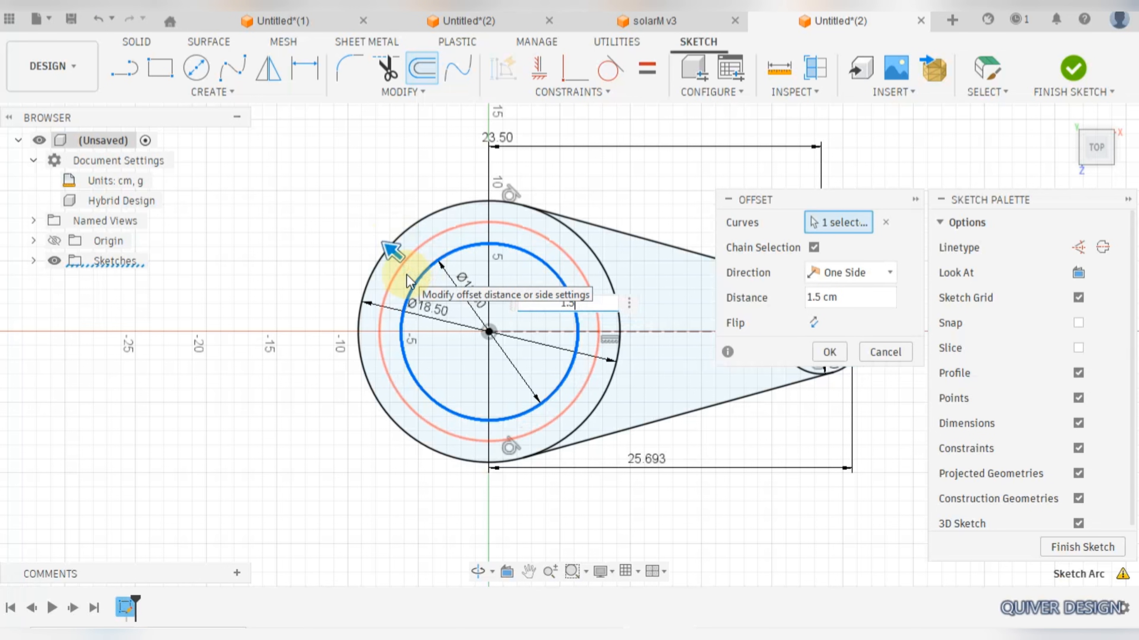
click(828, 353)
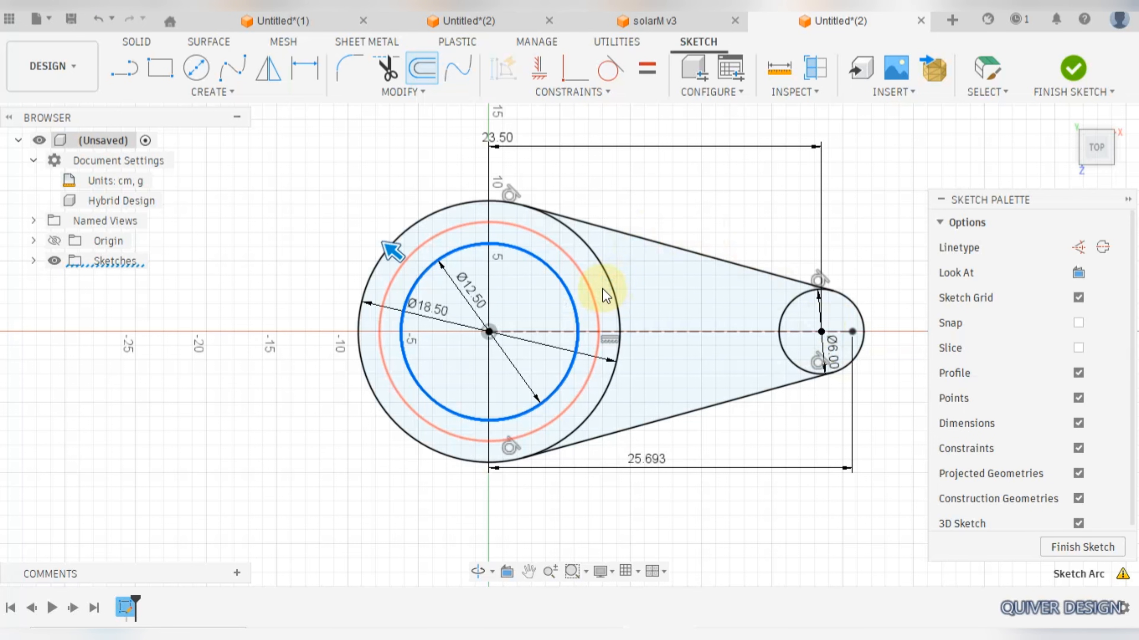
key(Escape)
Step: Convert the offset circle between the two large concentric circles to construction geometry
click(594, 301)
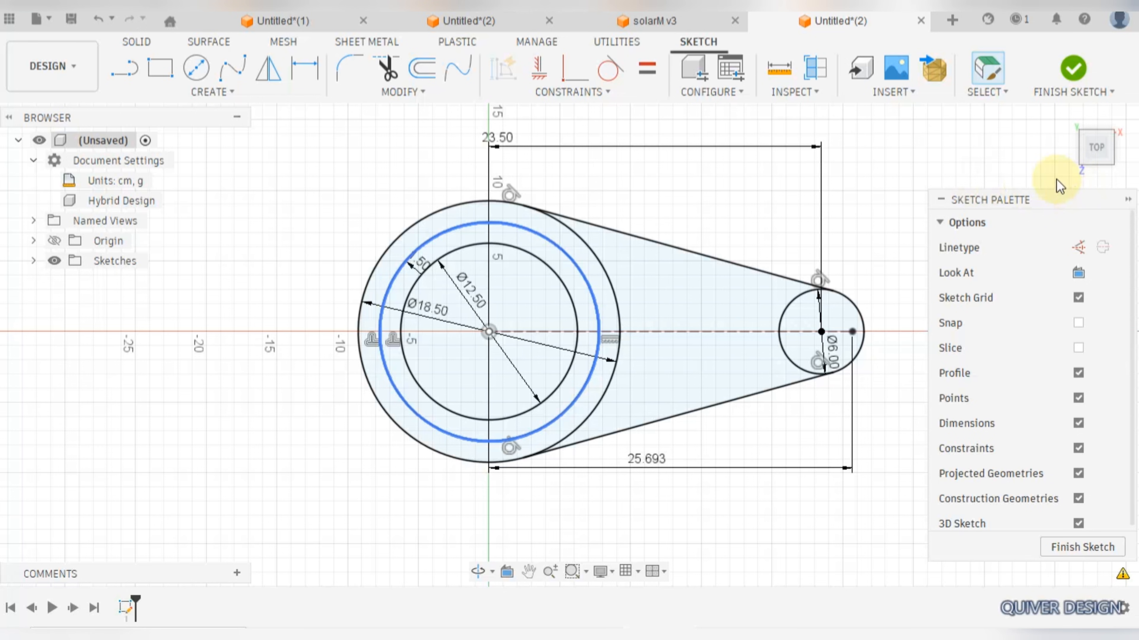
mouse_move(1055, 179)
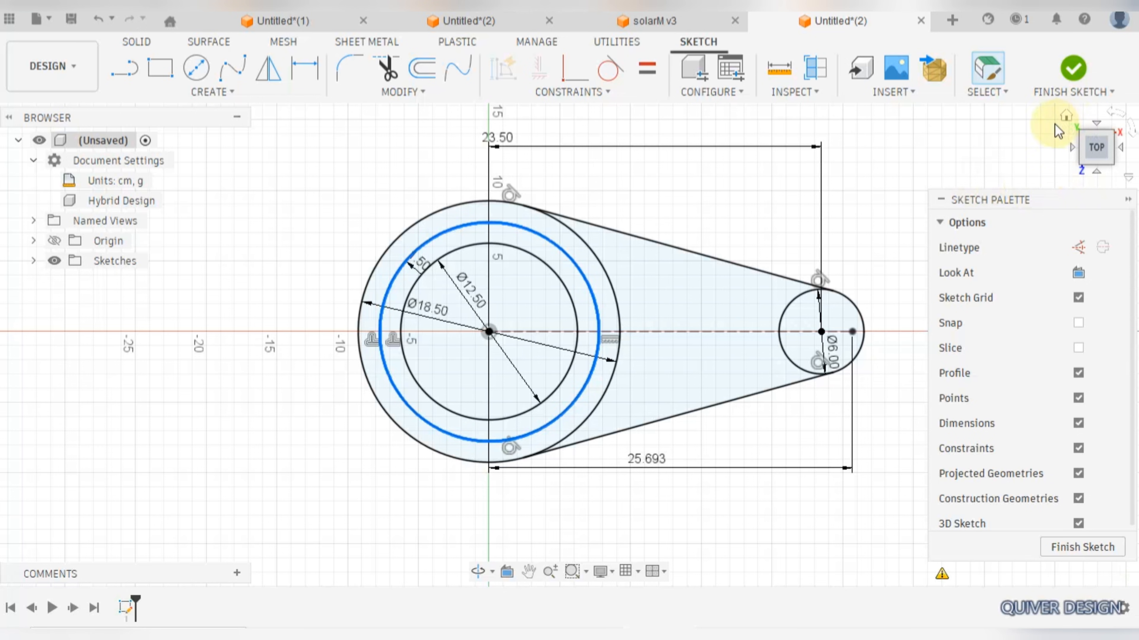
click(1081, 308)
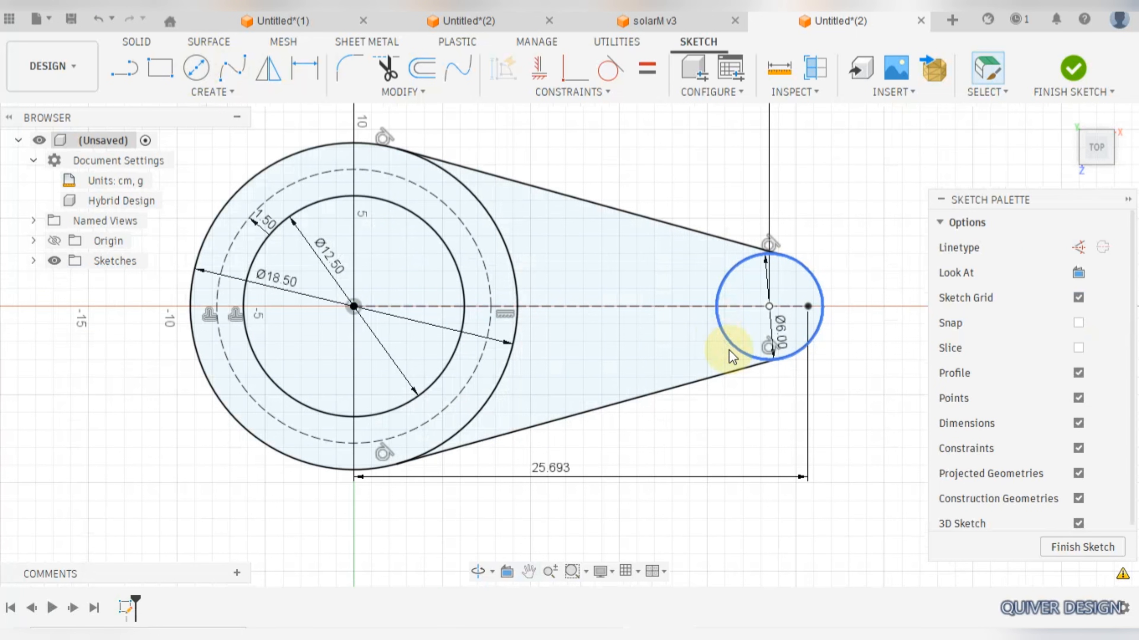
Step: Draw a line about 3.9 cm long from the small circle's upper-left edge to the horizontal centreline and make it tangent to that circle
click(126, 68)
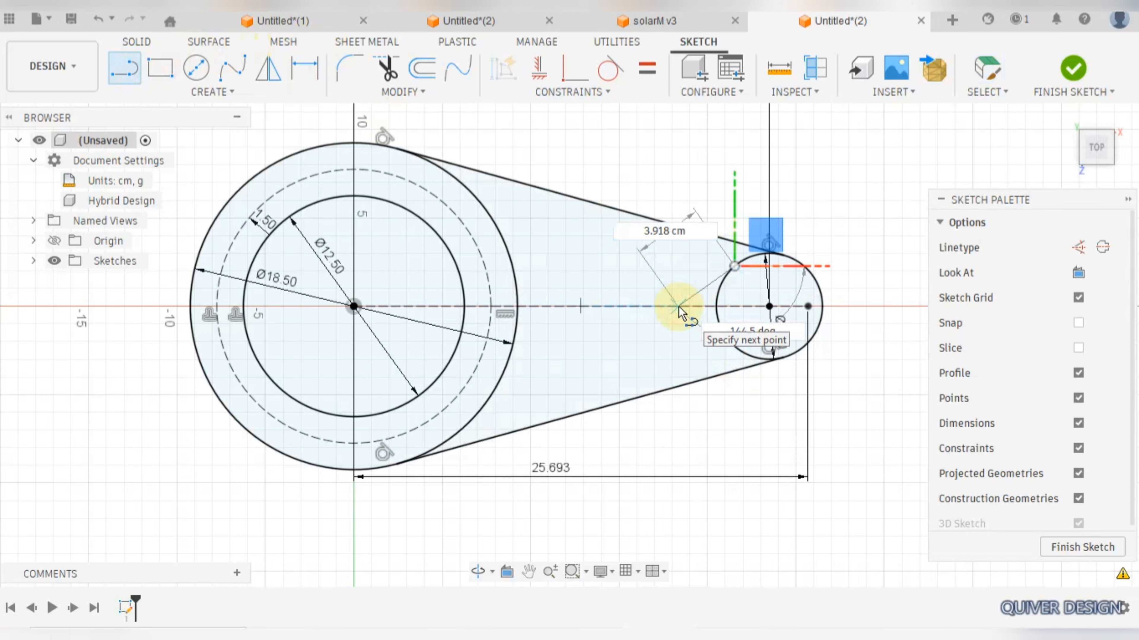
click(679, 306)
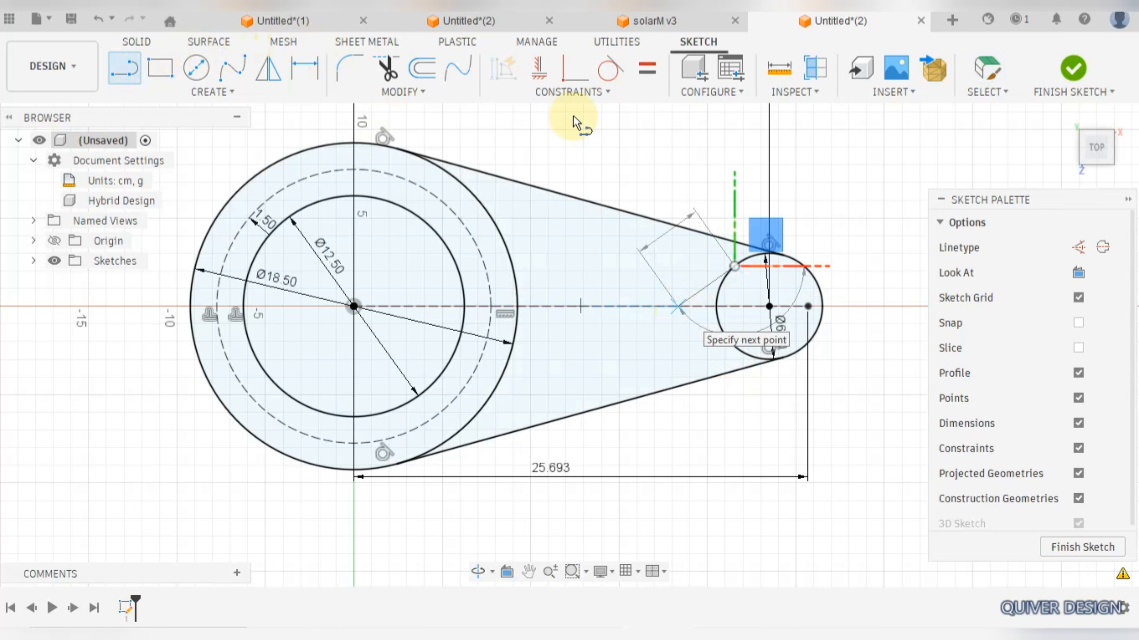
key(Escape)
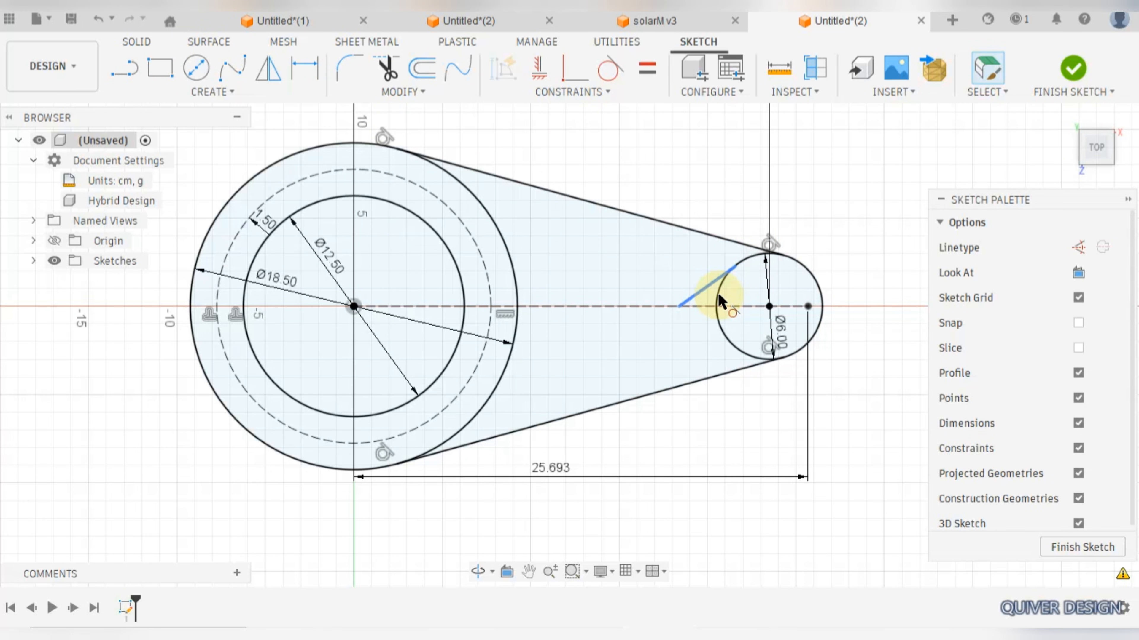
click(719, 299)
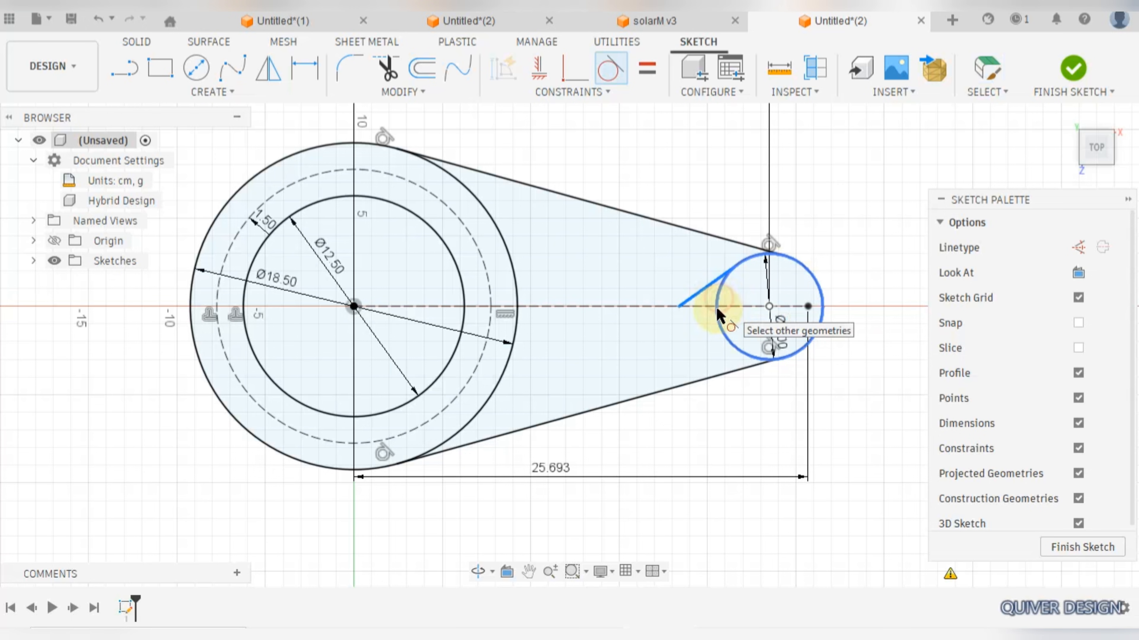
click(721, 357)
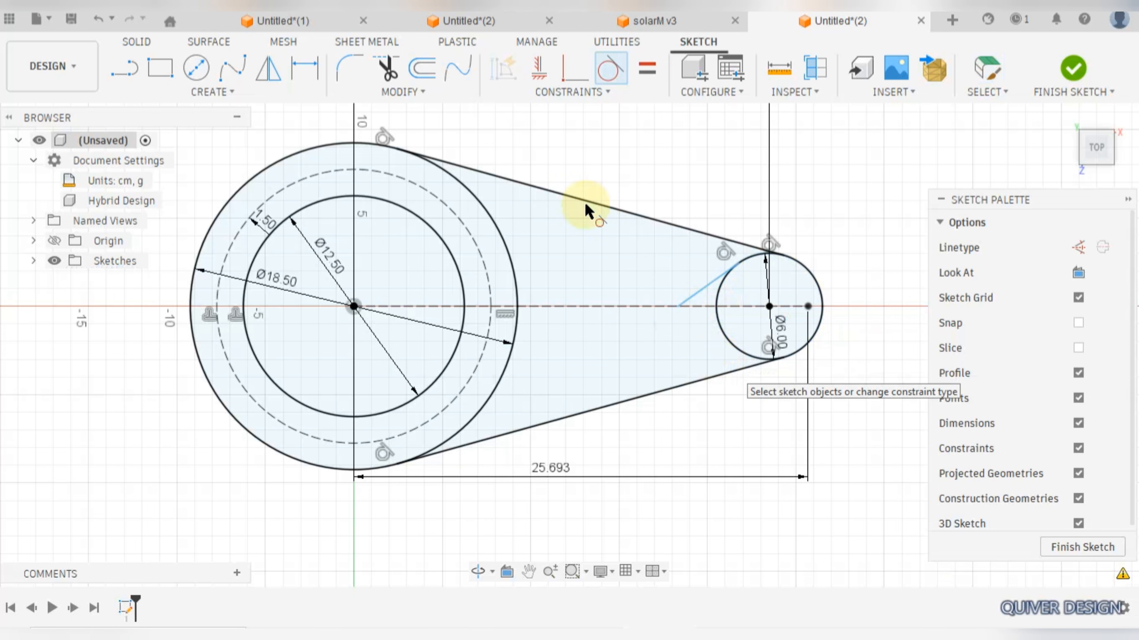
Step: Mirror the short line tangent to the small circle about the horizontal centreline
click(299, 70)
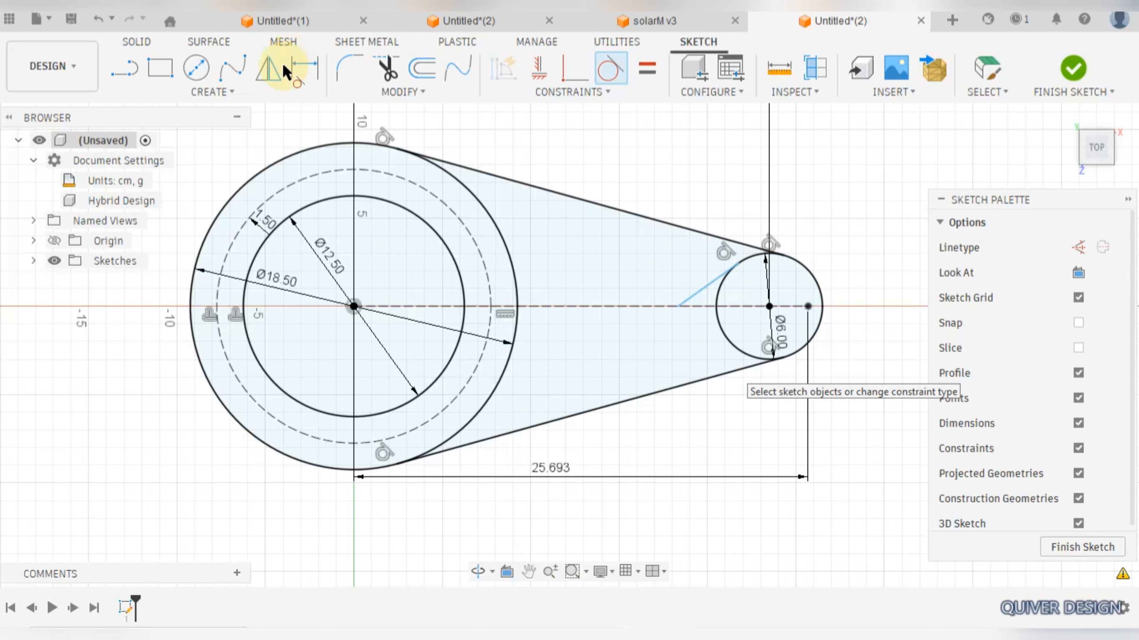
click(352, 145)
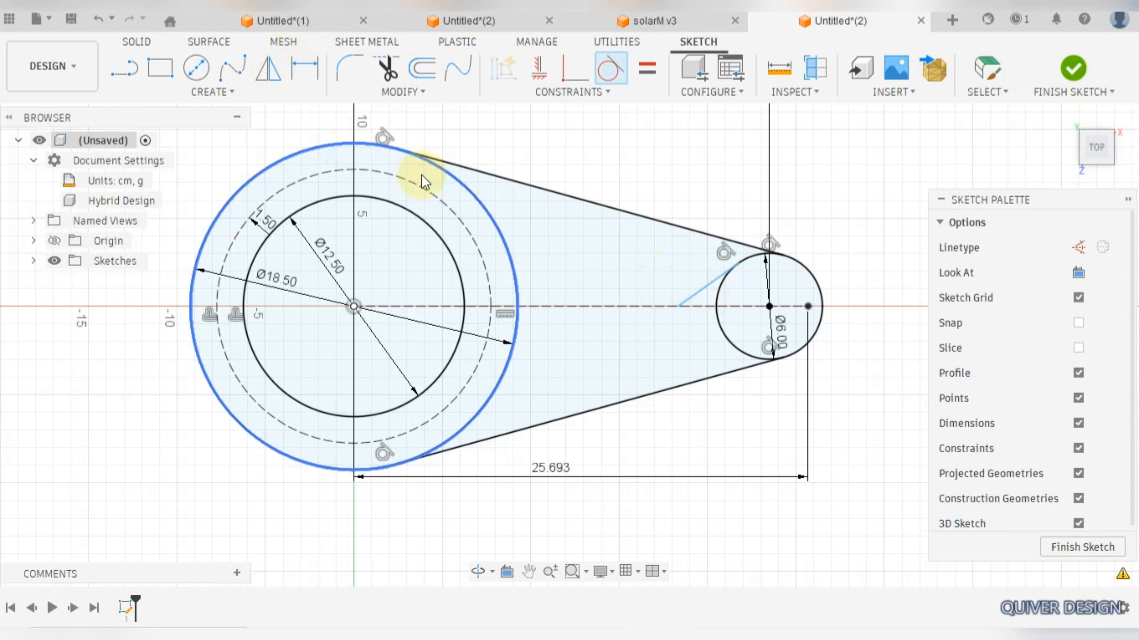
click(277, 81)
click(276, 82)
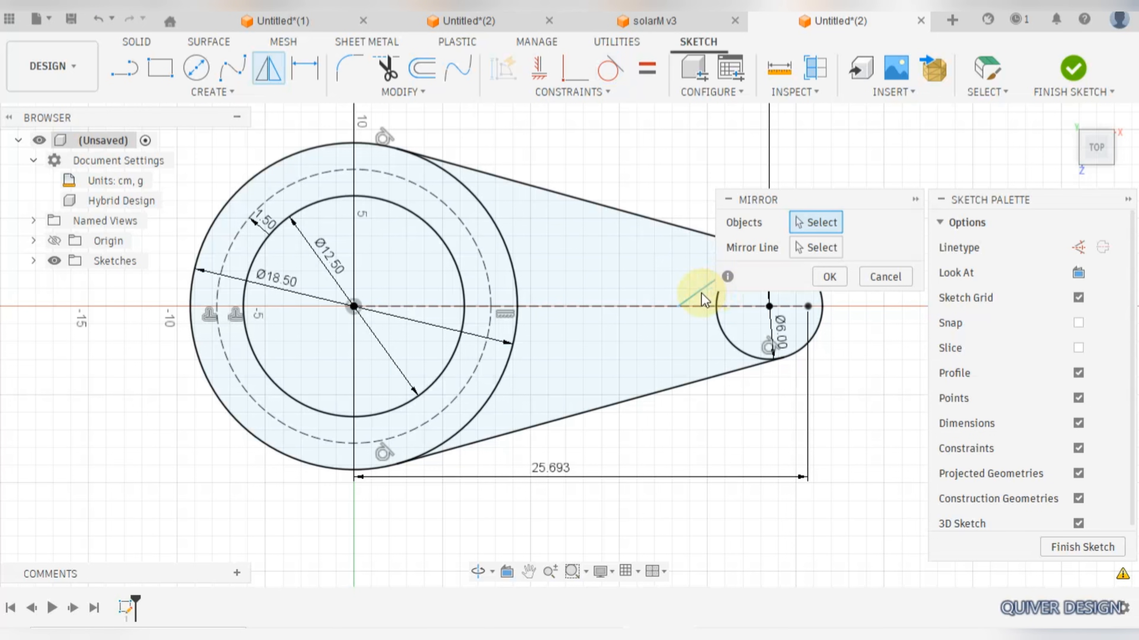
click(807, 251)
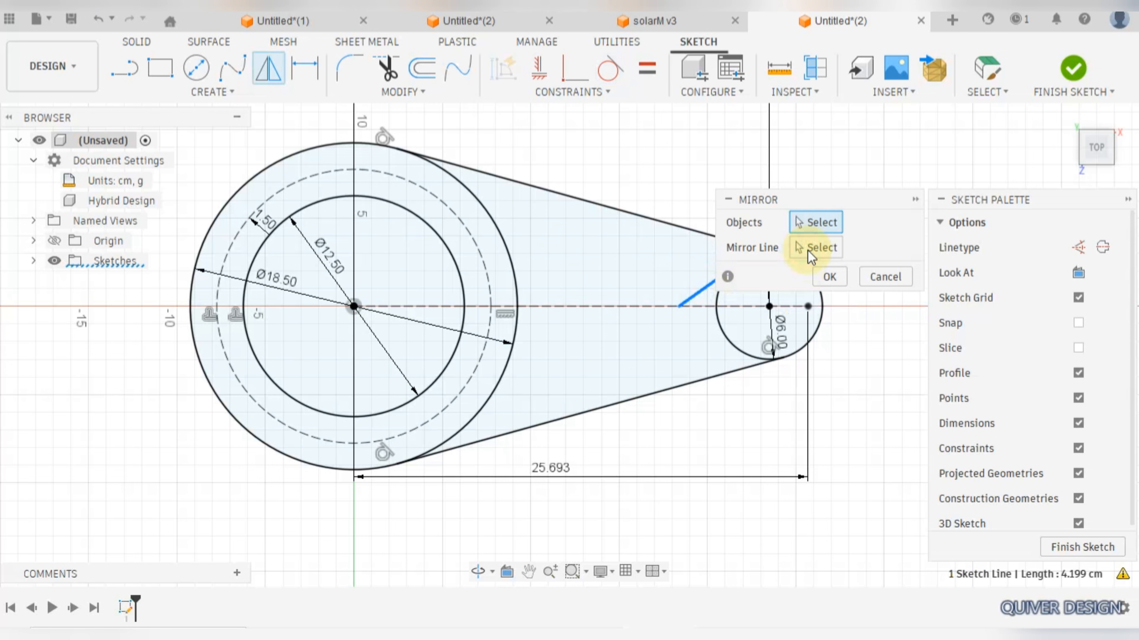
click(632, 315)
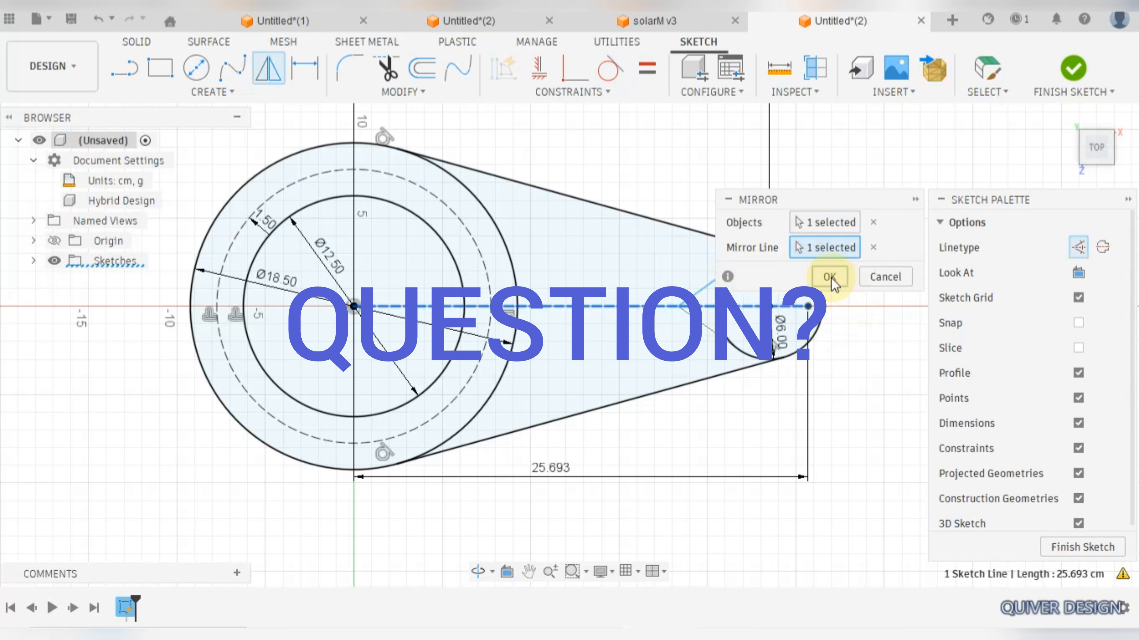
click(829, 278)
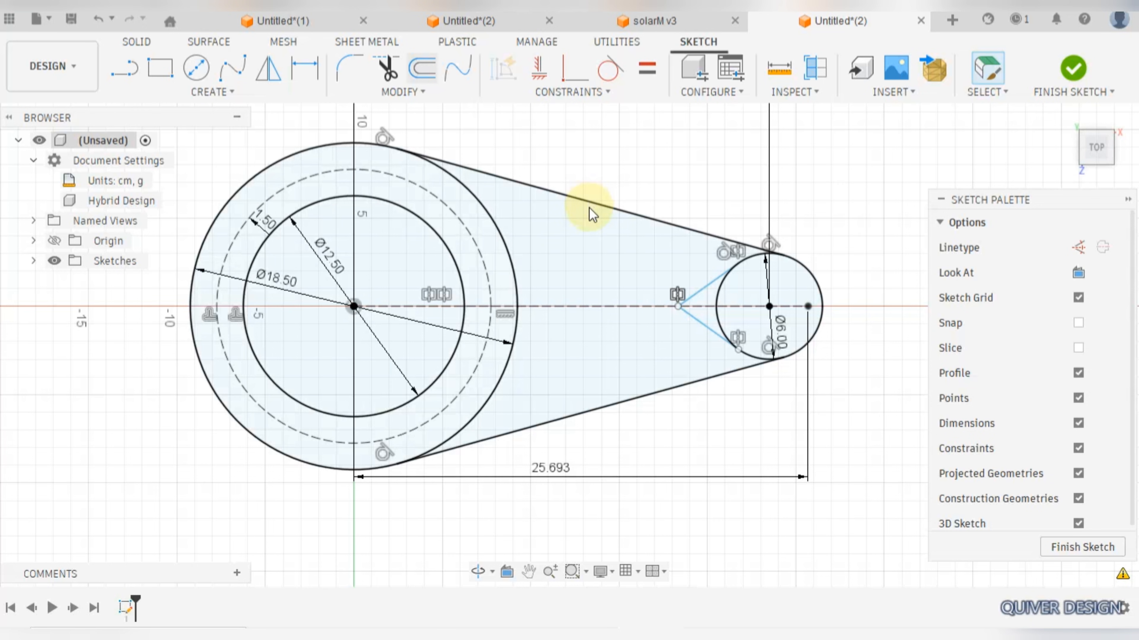
Step: Offset the upper long tangent line inward by 2.8 cm
key(o)
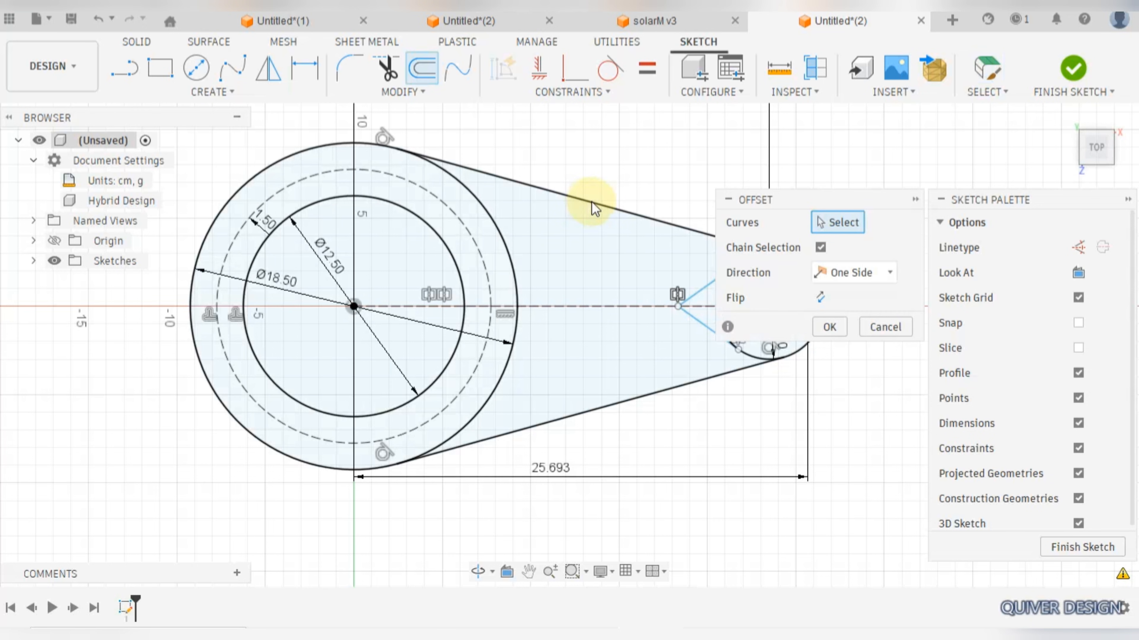
click(603, 205)
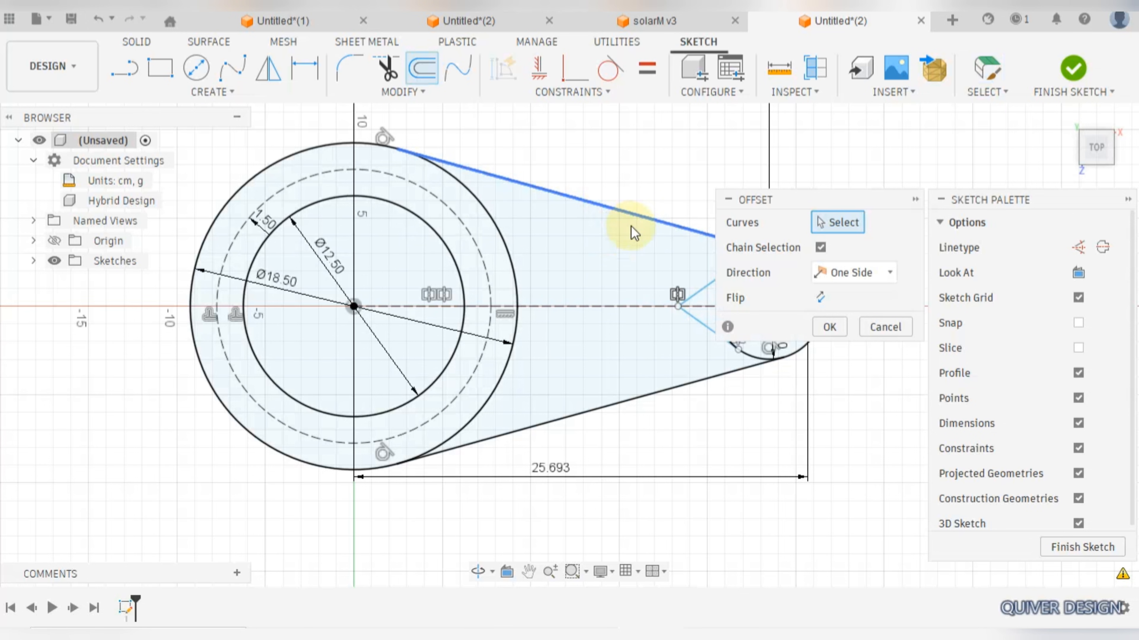
click(621, 224)
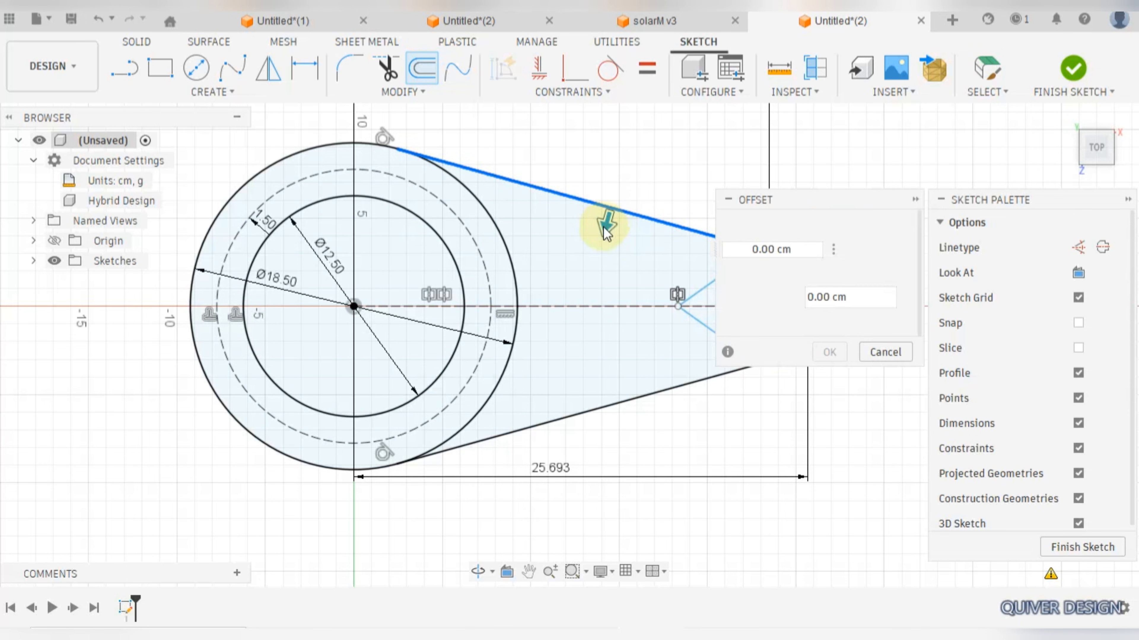
drag(598, 246, 588, 278)
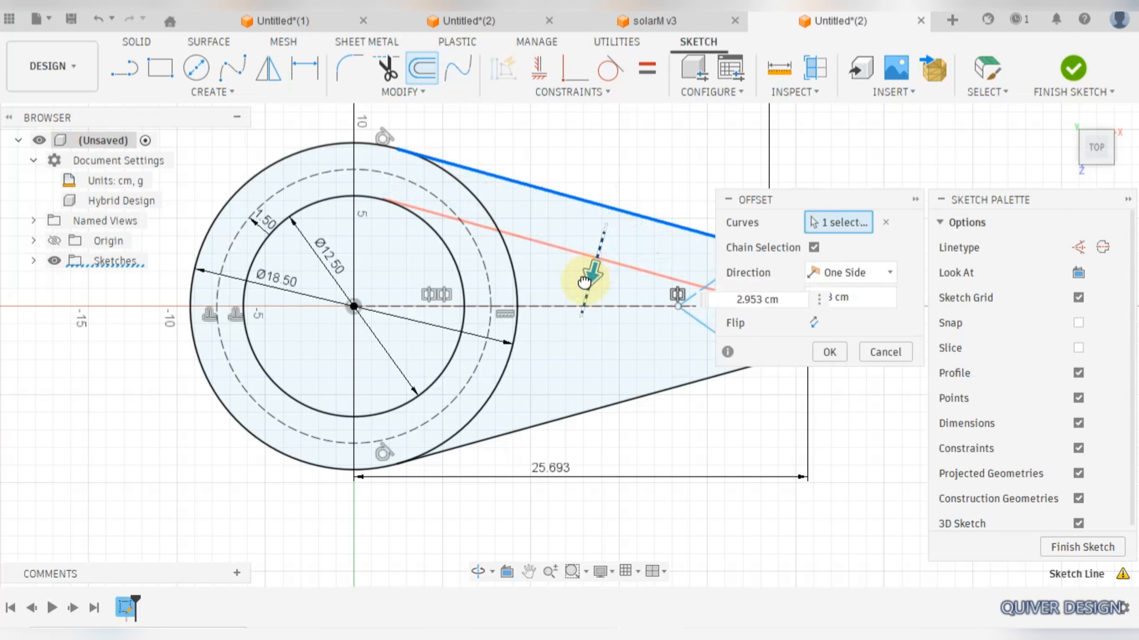
drag(582, 284, 582, 267)
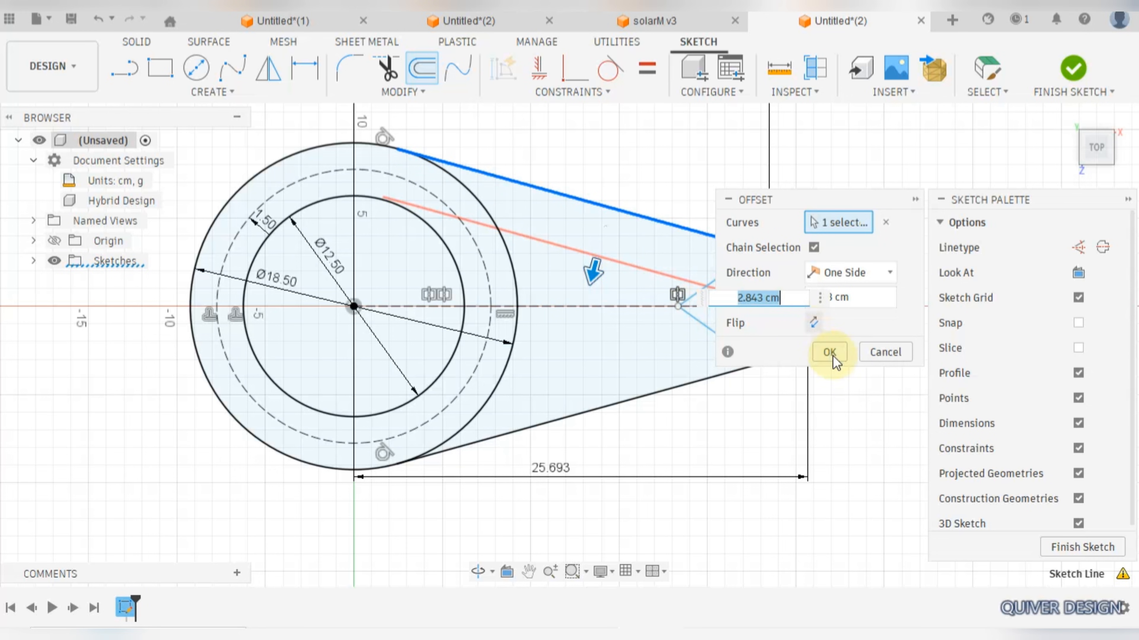
text(2.8)
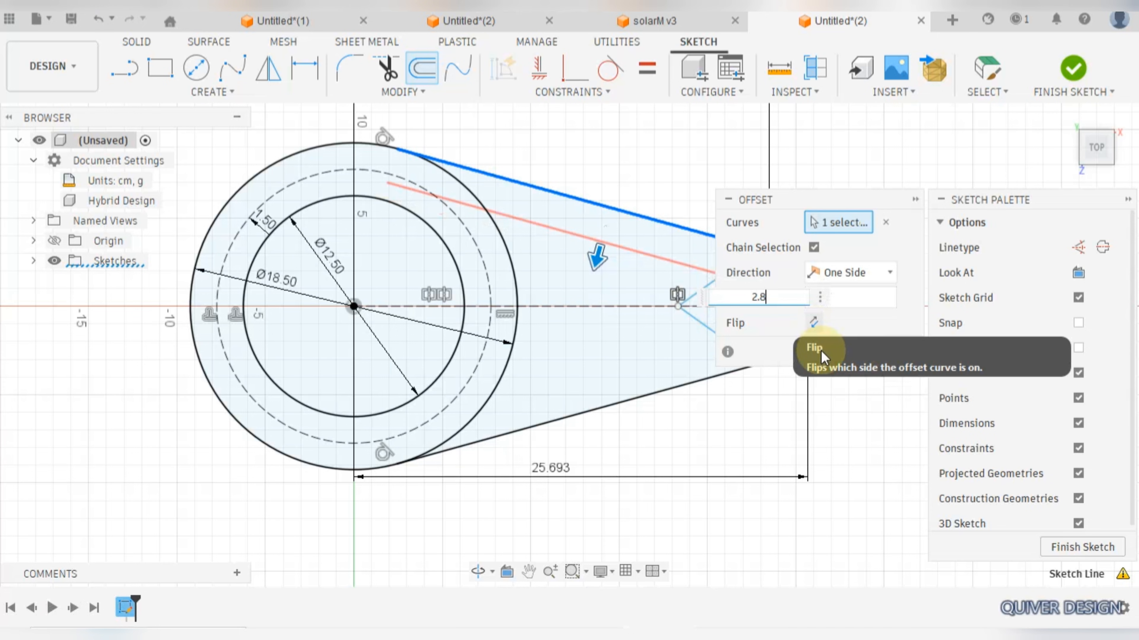
key(Return)
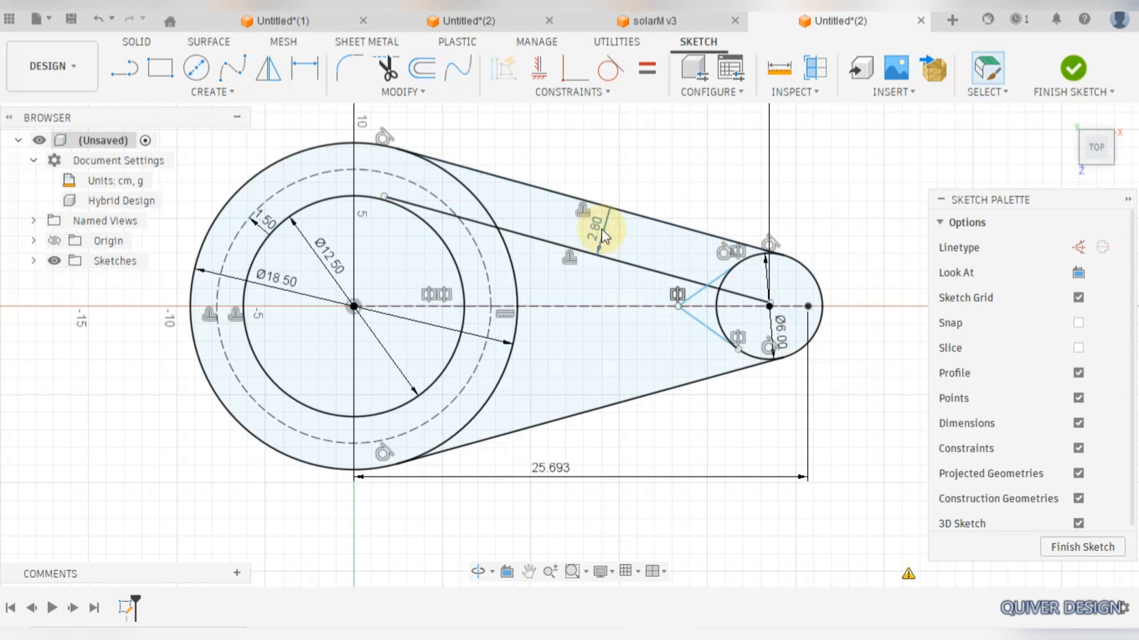
Step: Set the upper line's offset distance to 3 cm and offset the lower long tangent line inward by 3 cm as well
double_click(600, 231)
drag(644, 233, 611, 232)
key(Return)
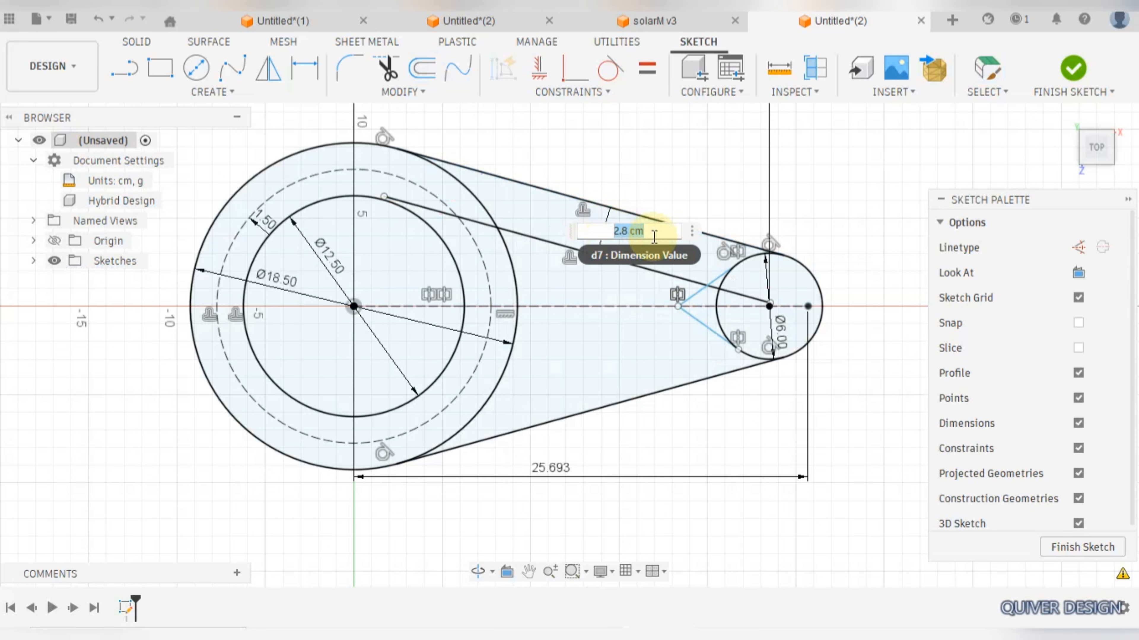
text(3)
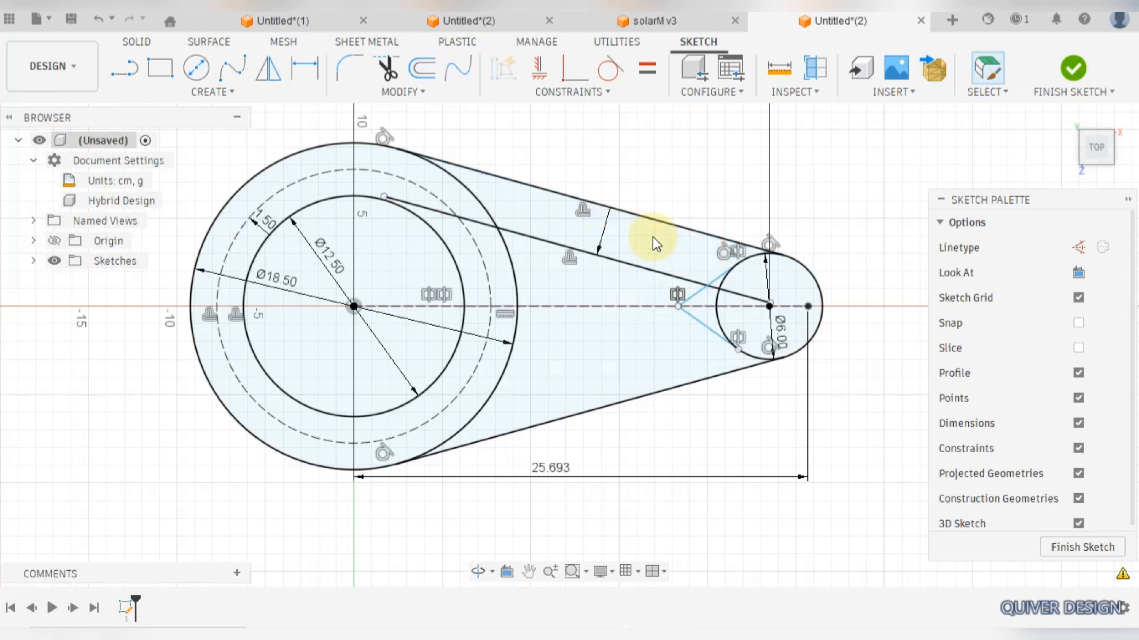
key(Return)
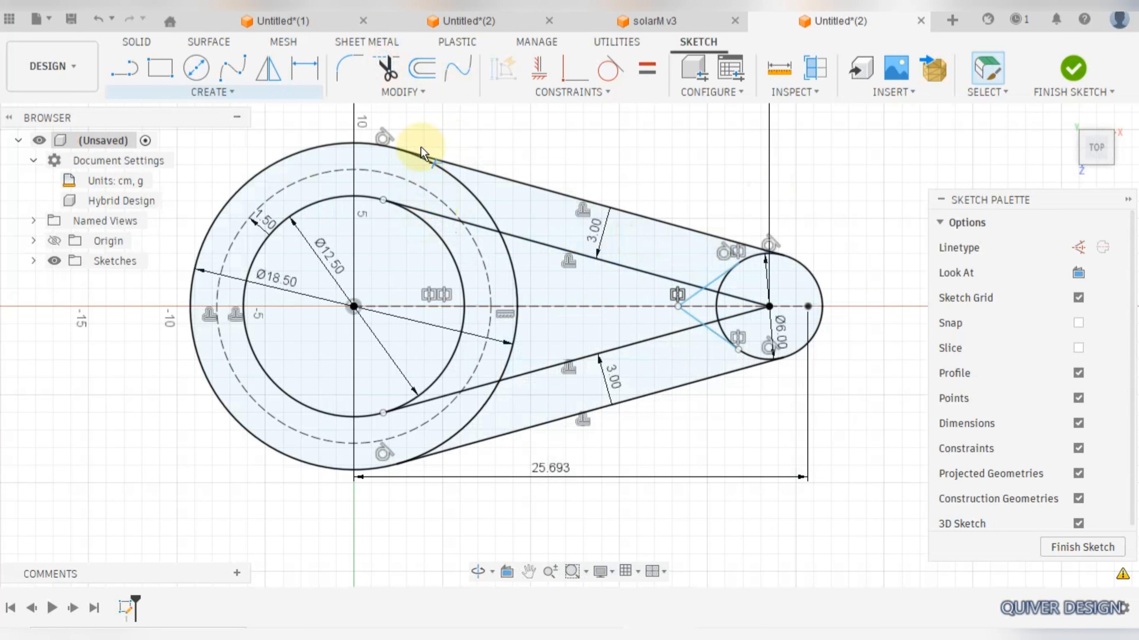
Step: Trim the portions of the two inner offset lines that lie inside the large circle and inside the small circle
key(t)
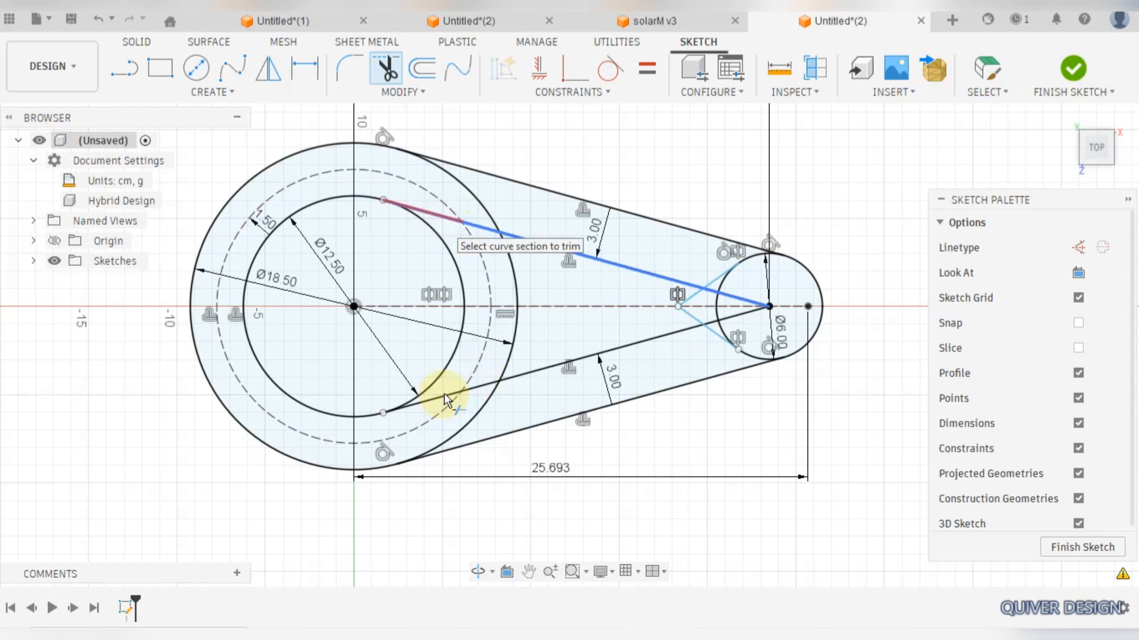
click(433, 397)
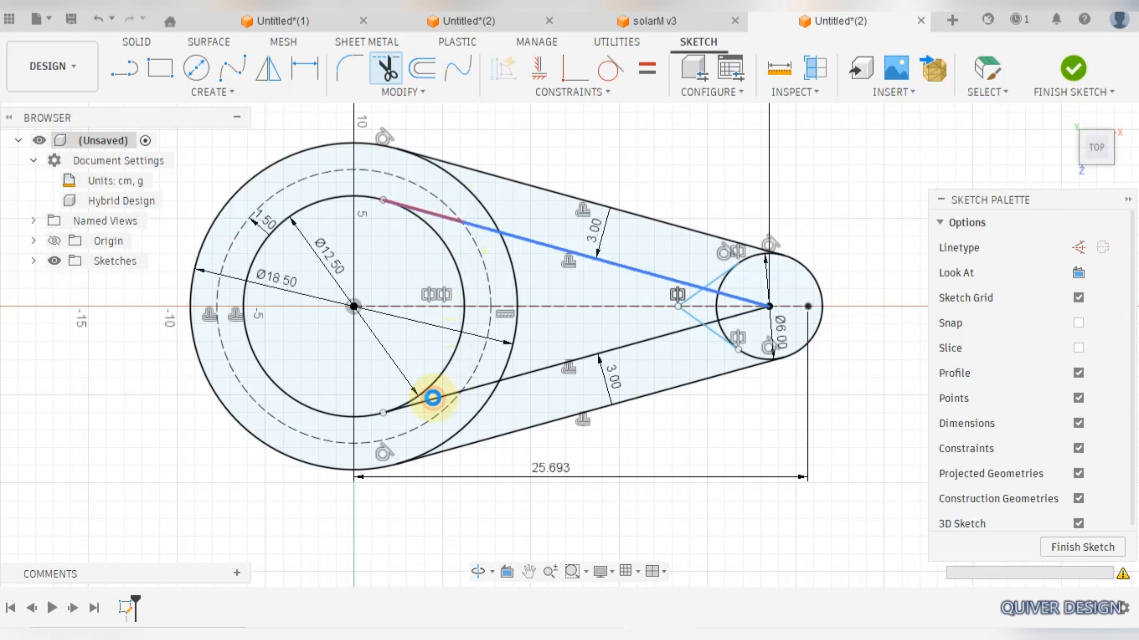
click(448, 395)
click(489, 229)
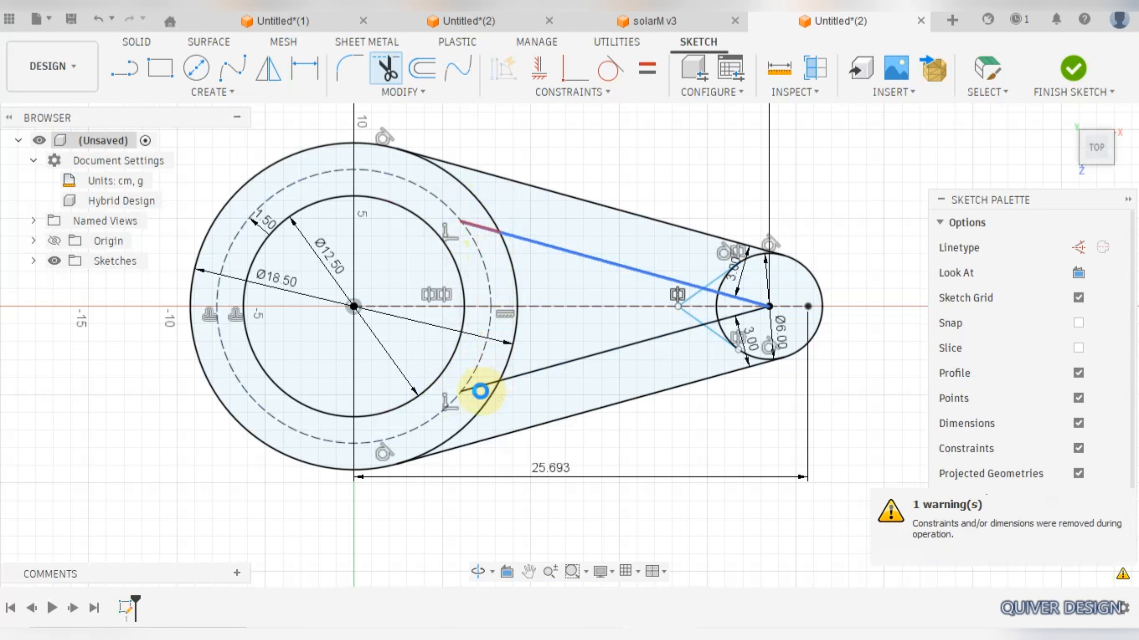
click(484, 387)
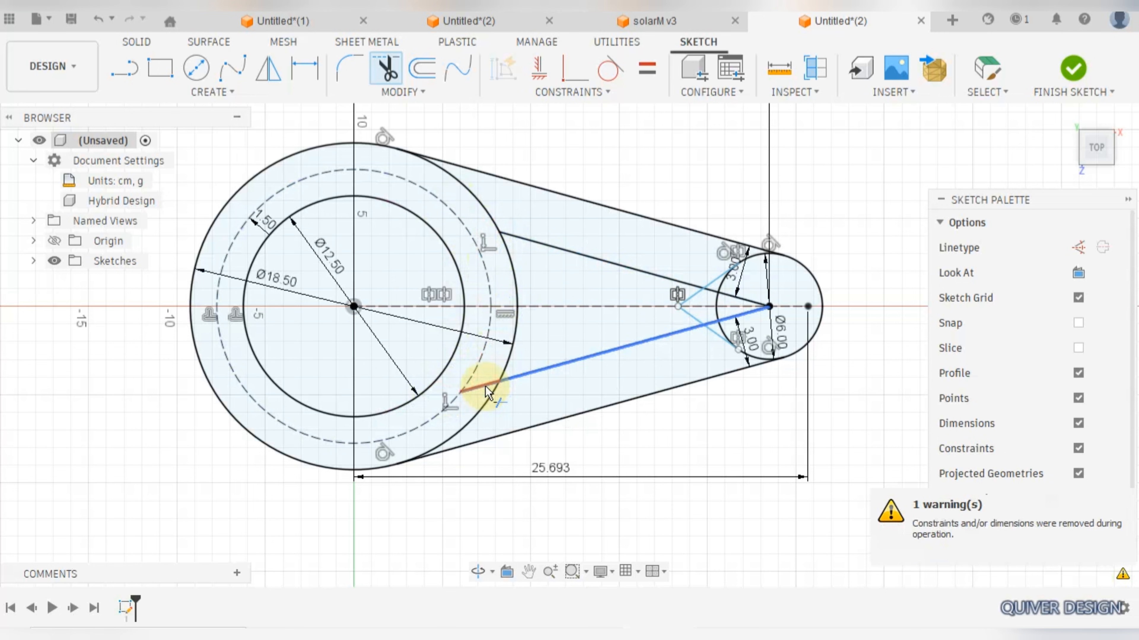
click(743, 301)
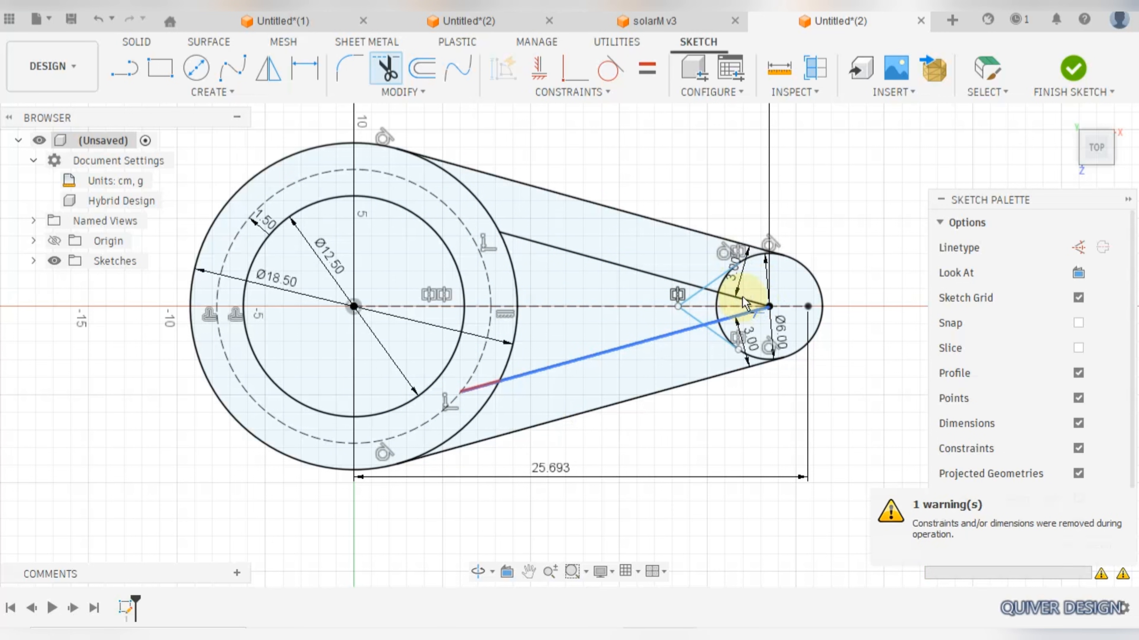
click(746, 314)
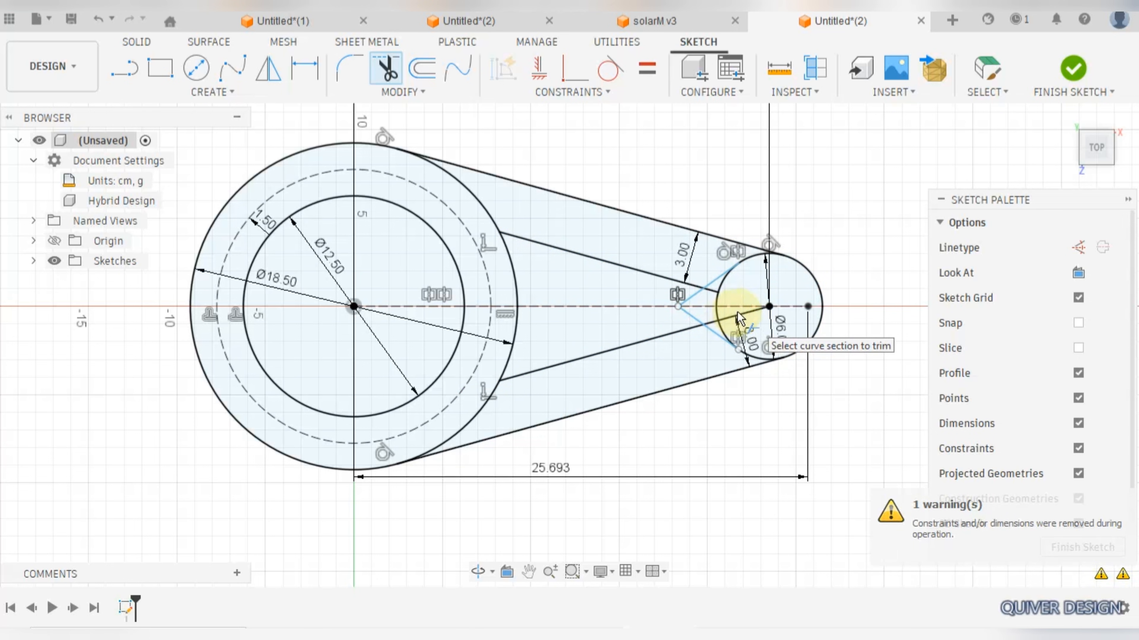
click(733, 322)
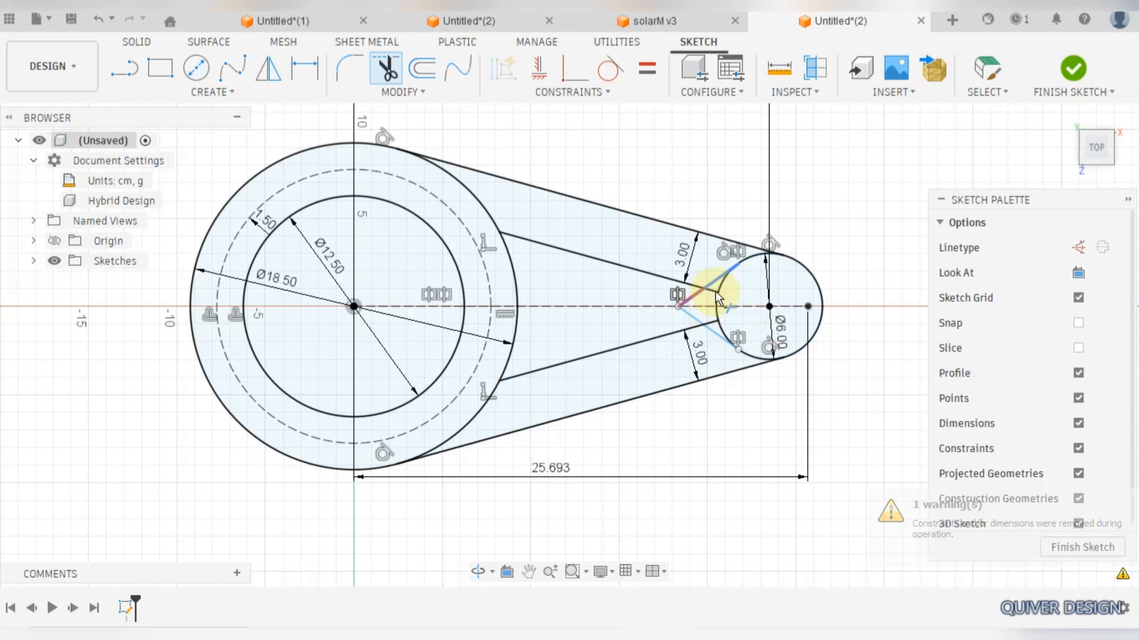
Step: Trim the offset lines back to the short slanted lines and remove the small circle's arc between those slanted lines
scroll(713, 321, up, 5)
click(707, 325)
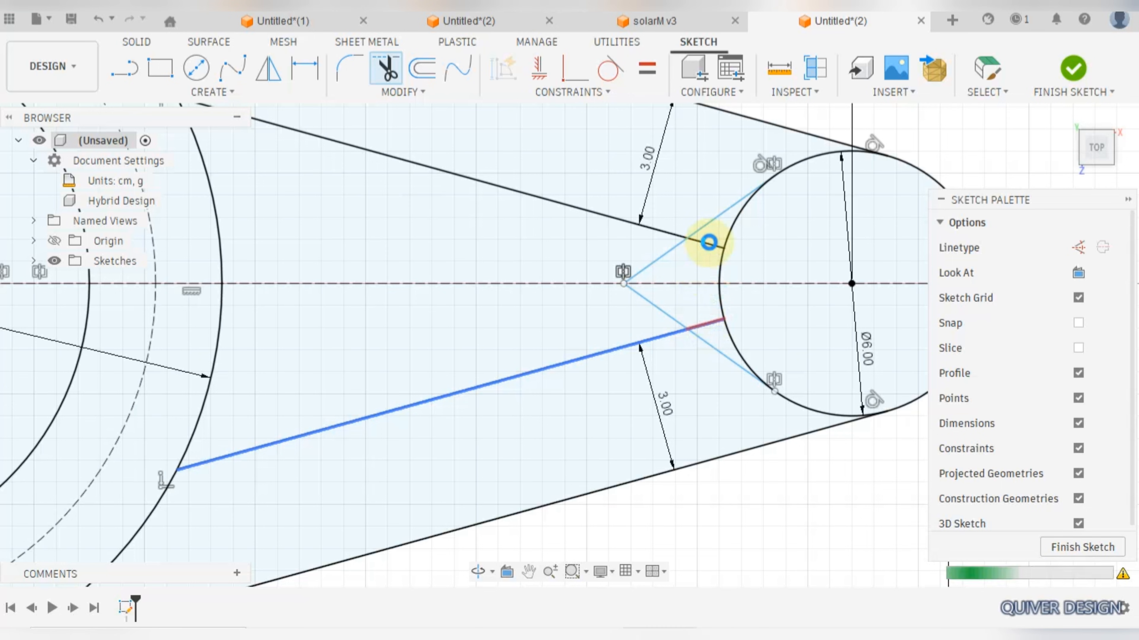
click(710, 246)
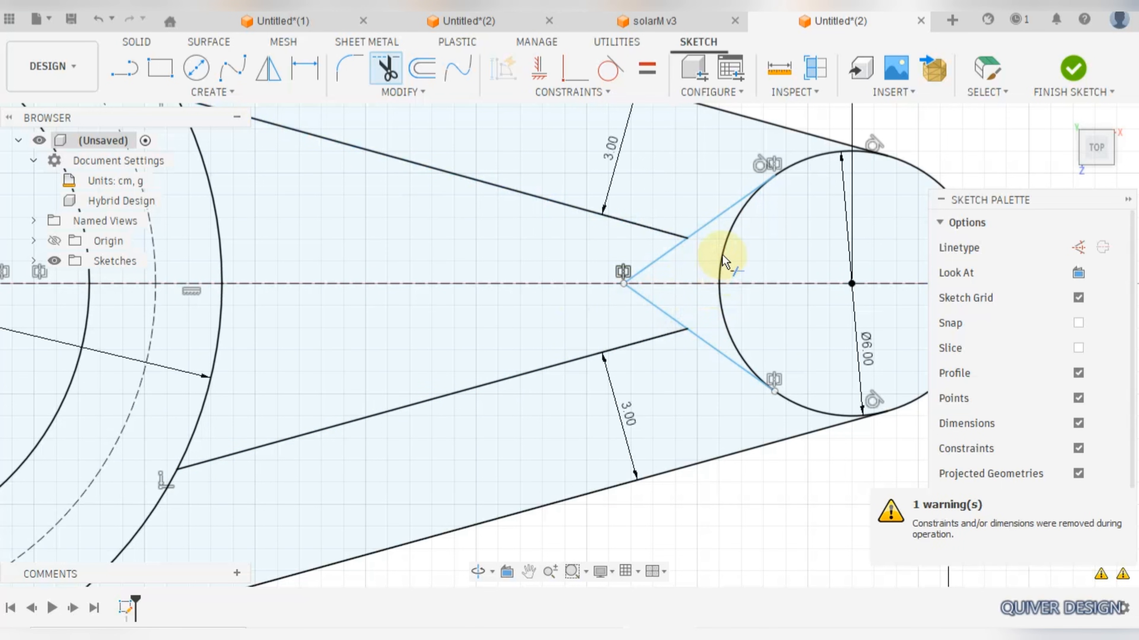
click(727, 330)
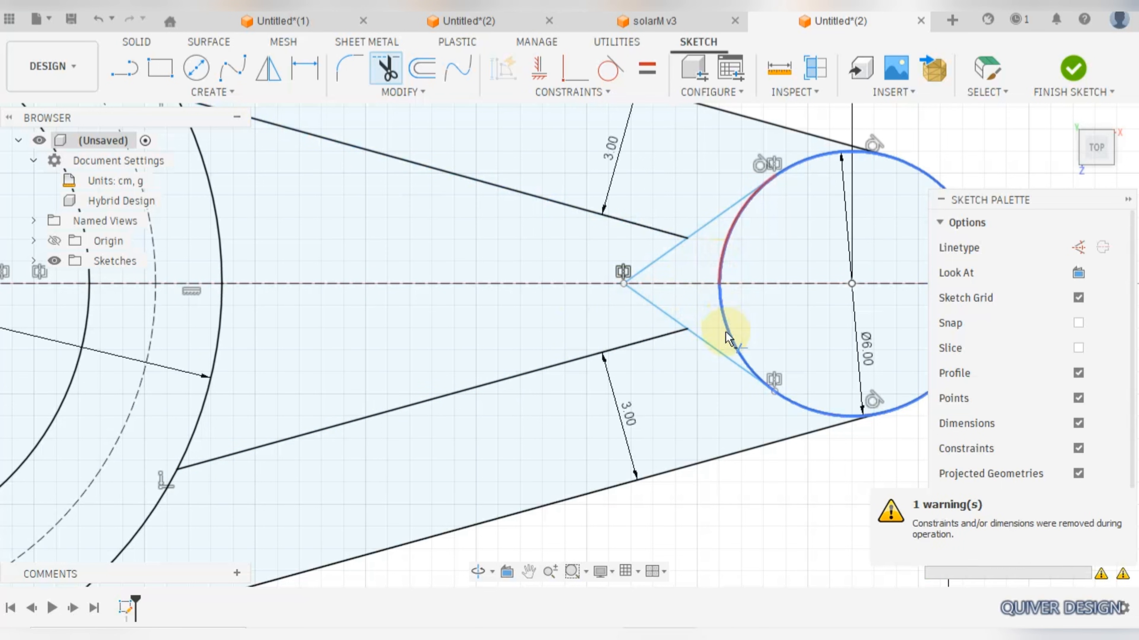
click(803, 341)
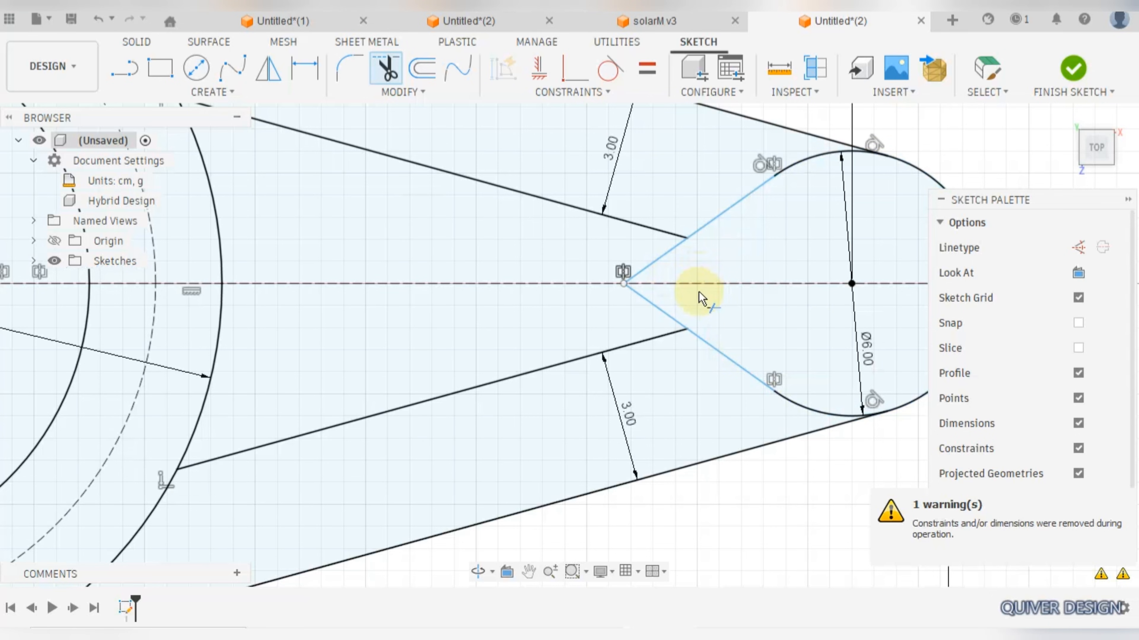
Step: Dimension the angle between the two short slanted lines, keeping the proposed value and placing it beyond the small circle
scroll(744, 372, down, 3)
key(d)
click(686, 294)
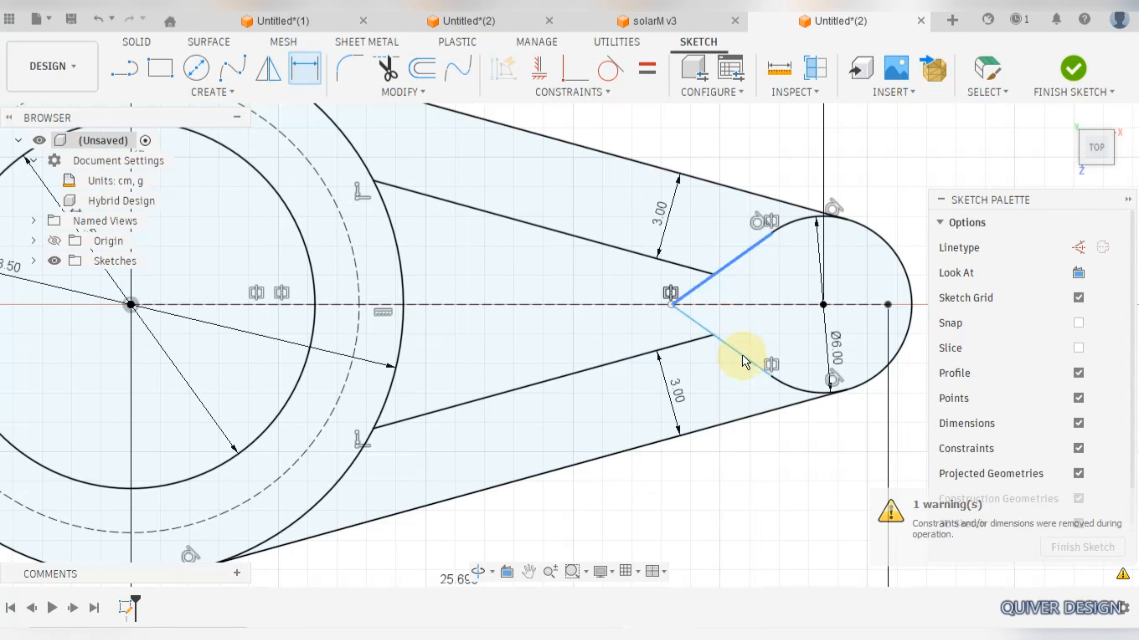
click(734, 352)
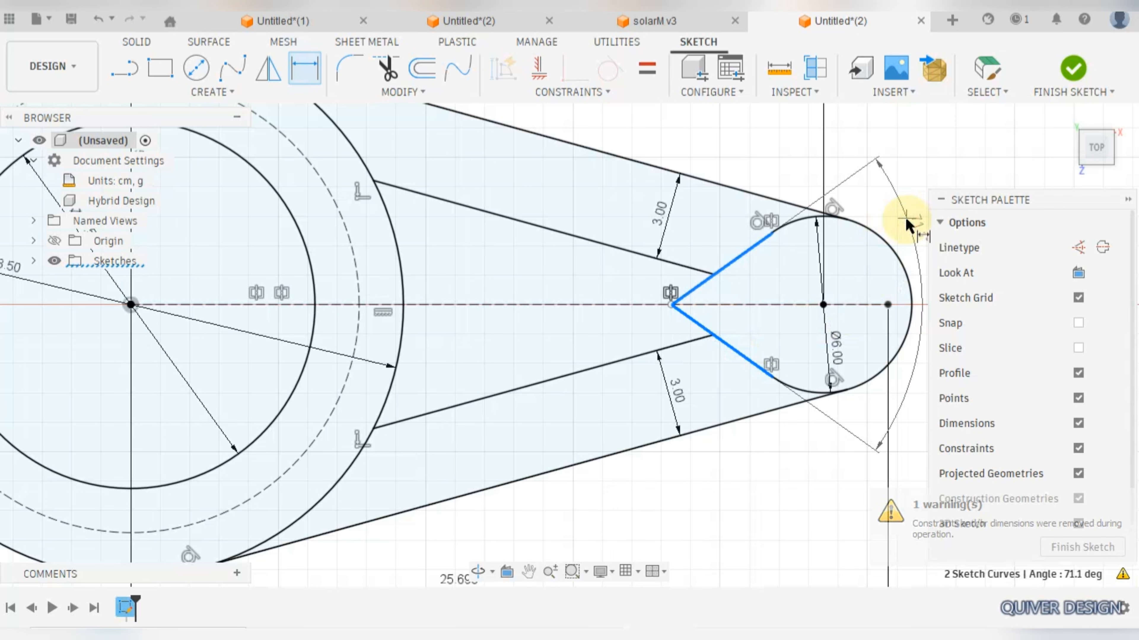
click(852, 188)
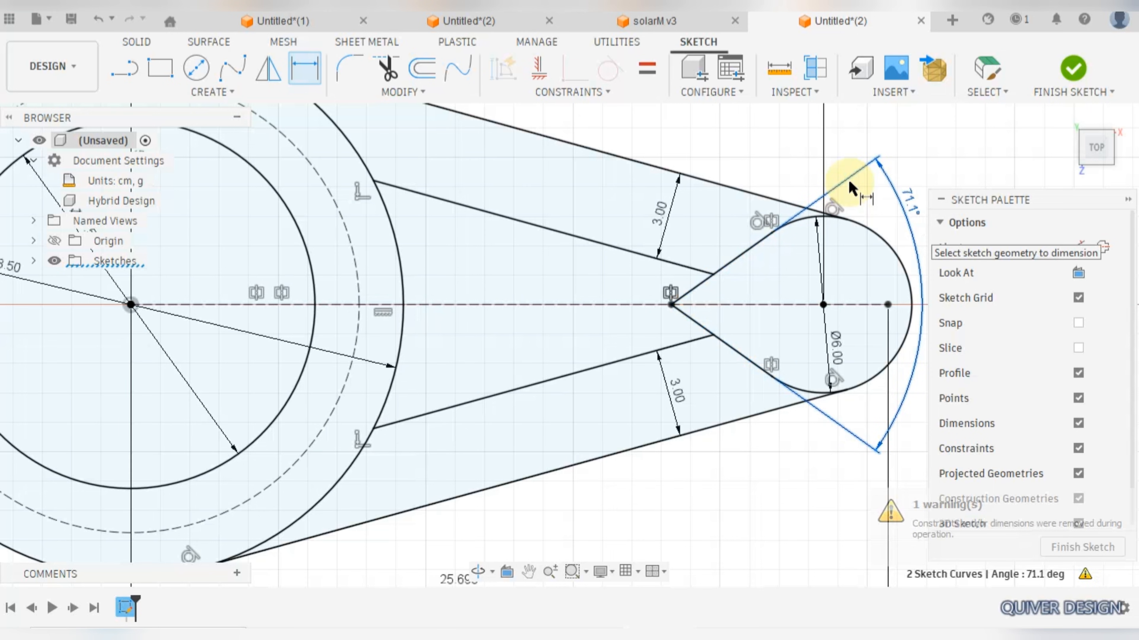
key(Return)
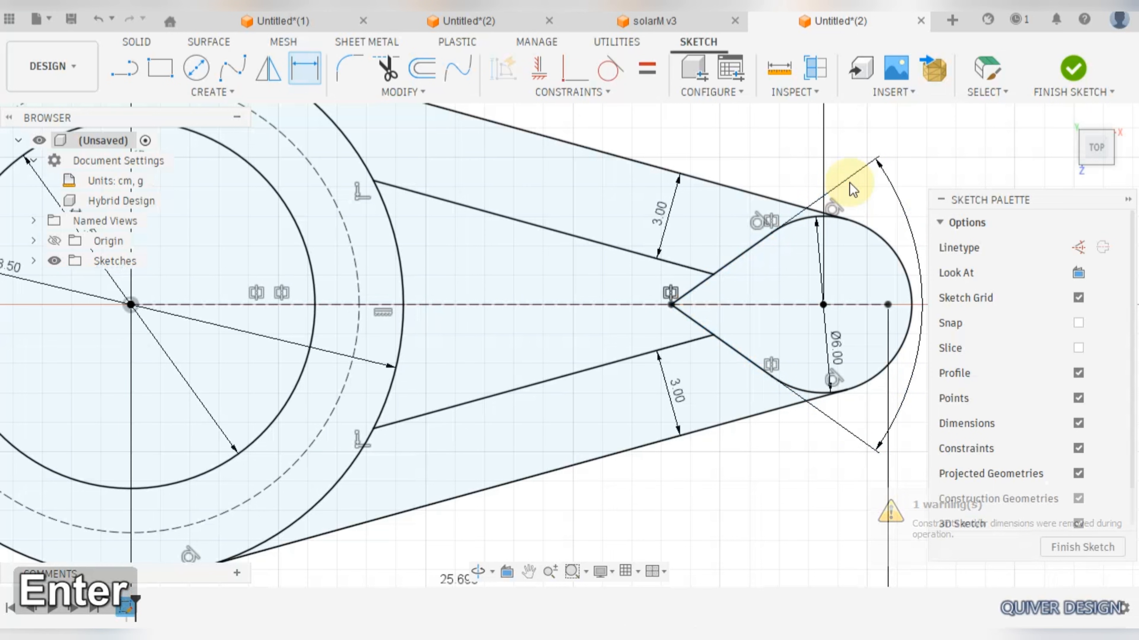
click(815, 263)
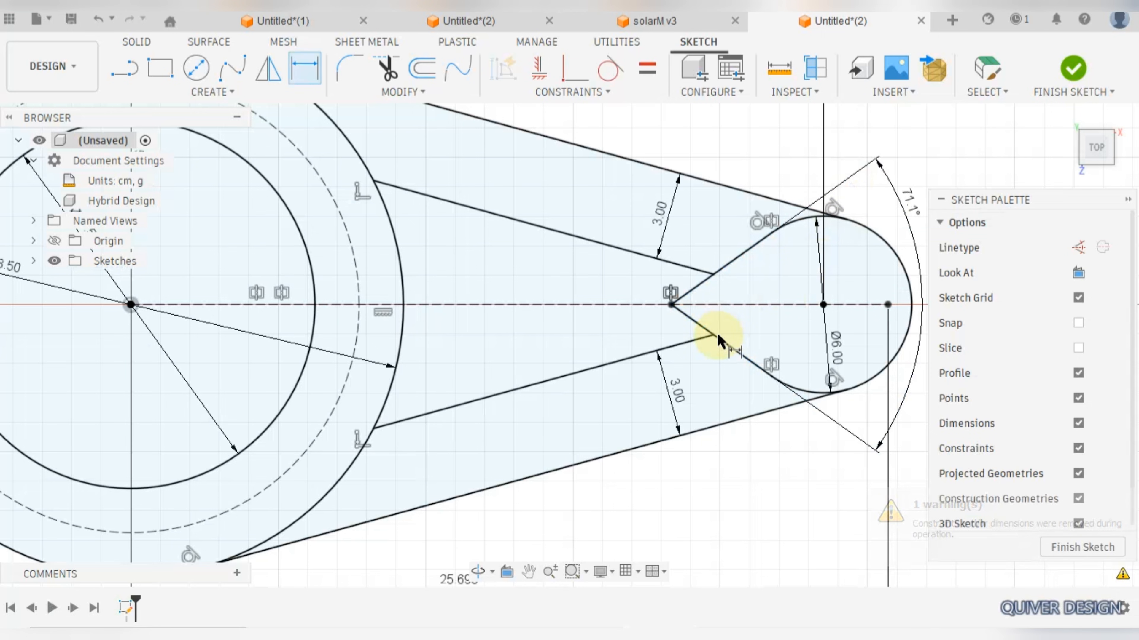
Step: Draw a 0.8 cm diameter circle centred where the dashed ring circle crosses the horizontal centreline on the side facing the small end
scroll(562, 351, down, 2)
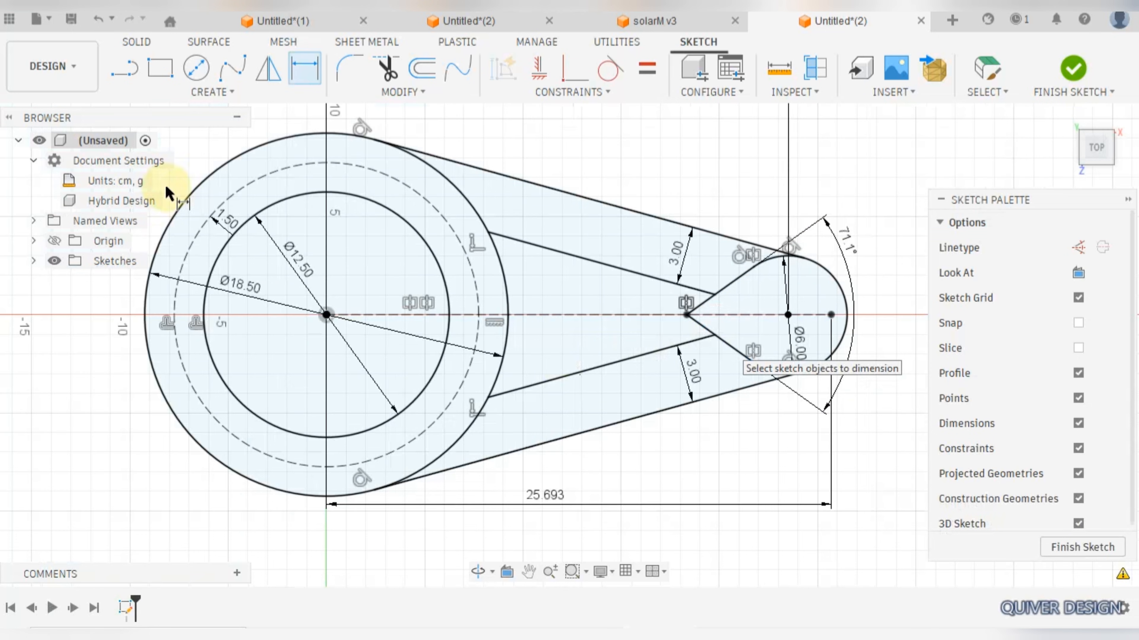
click(202, 72)
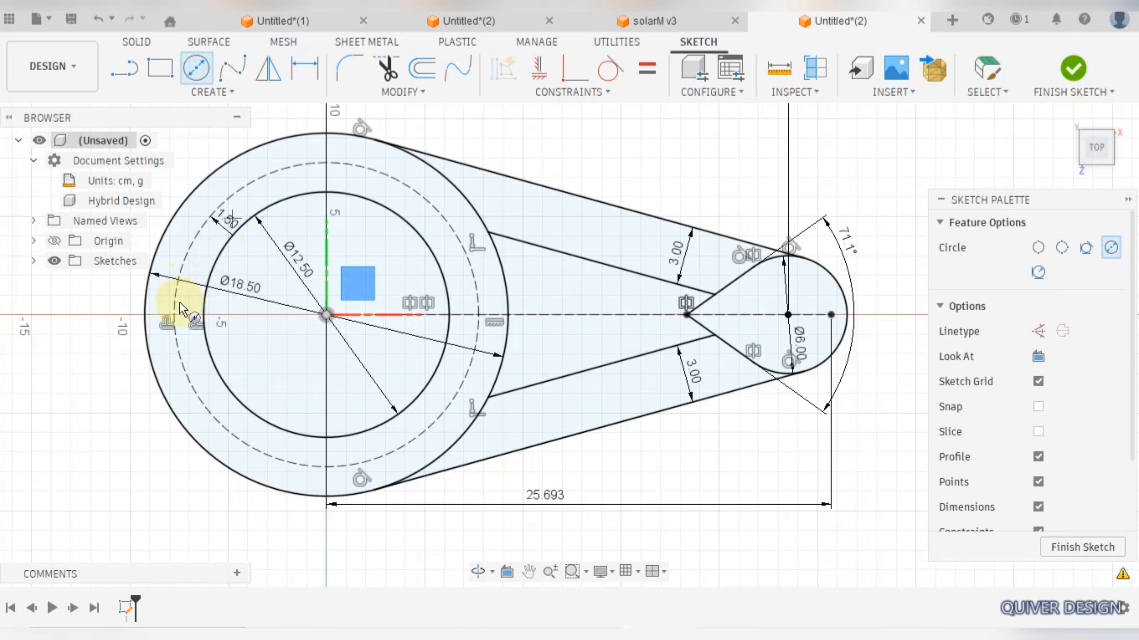
click(175, 295)
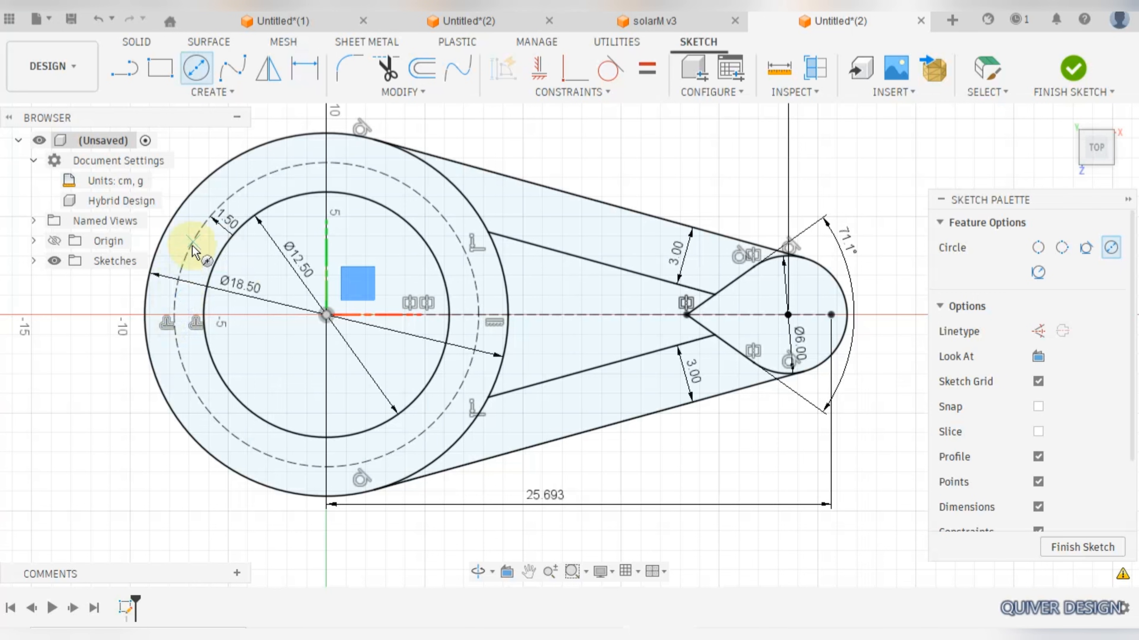
click(192, 246)
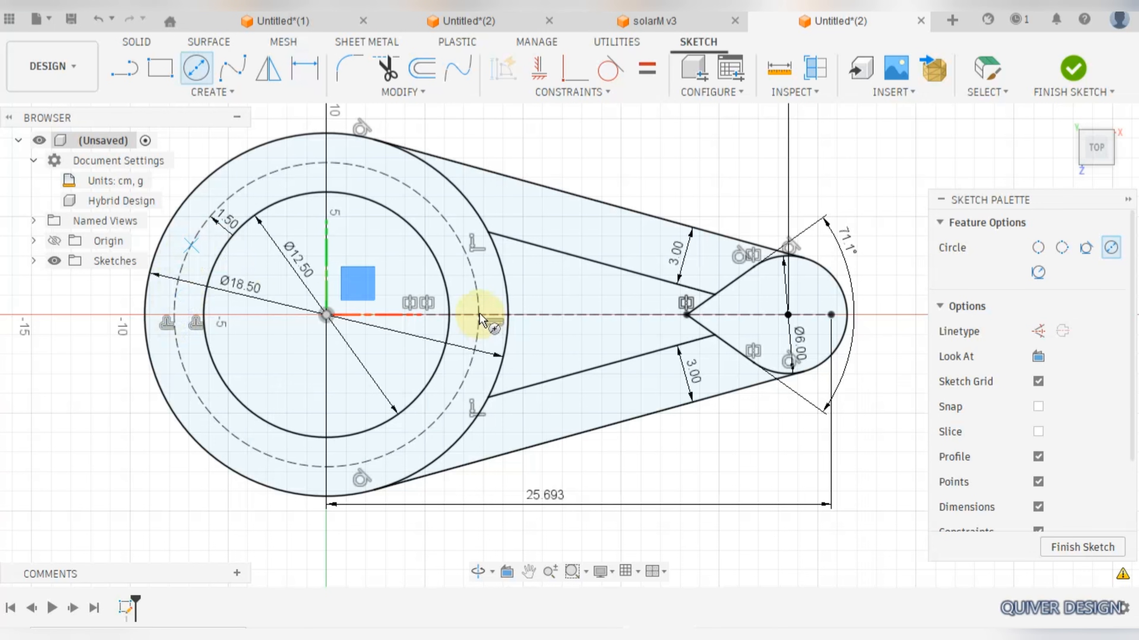
scroll(478, 320, up, 5)
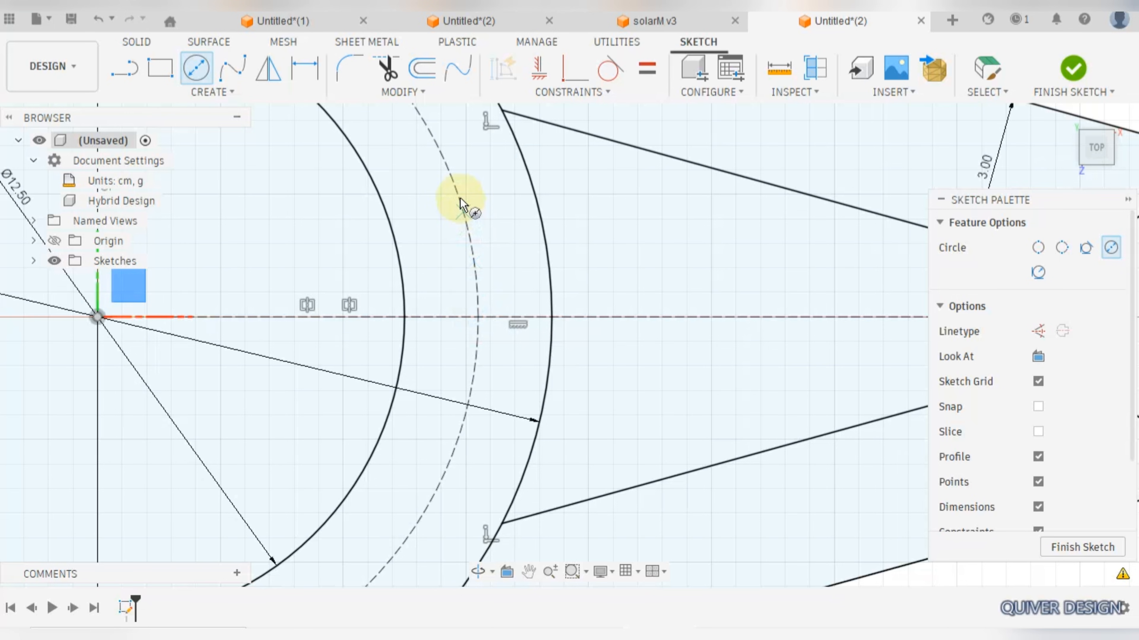
click(477, 317)
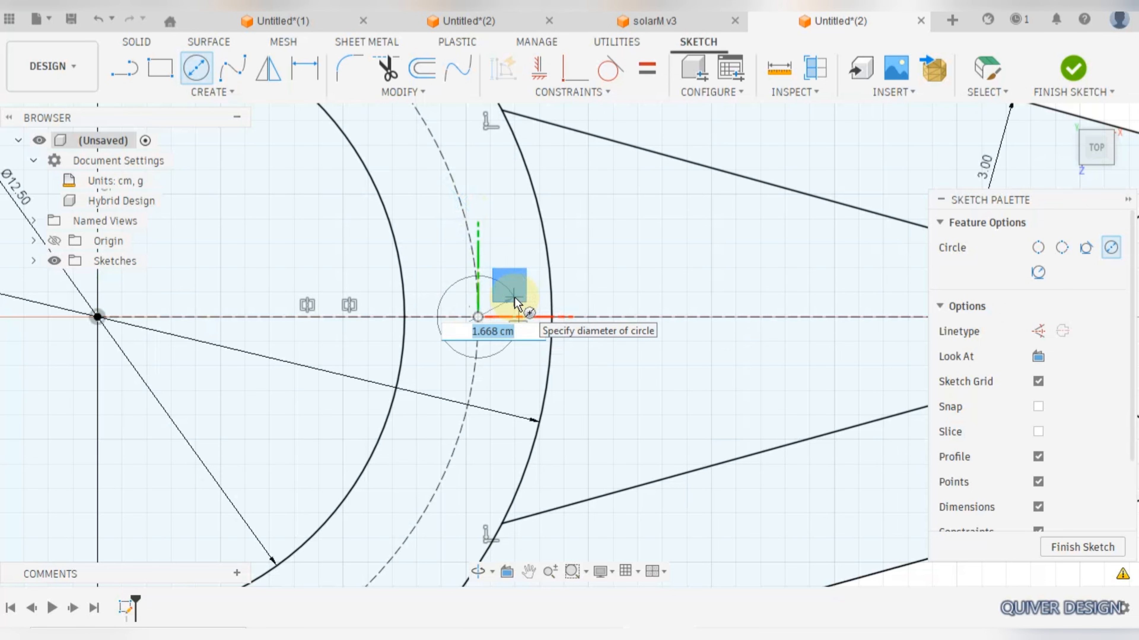
key(BackSpace)
text(.8)
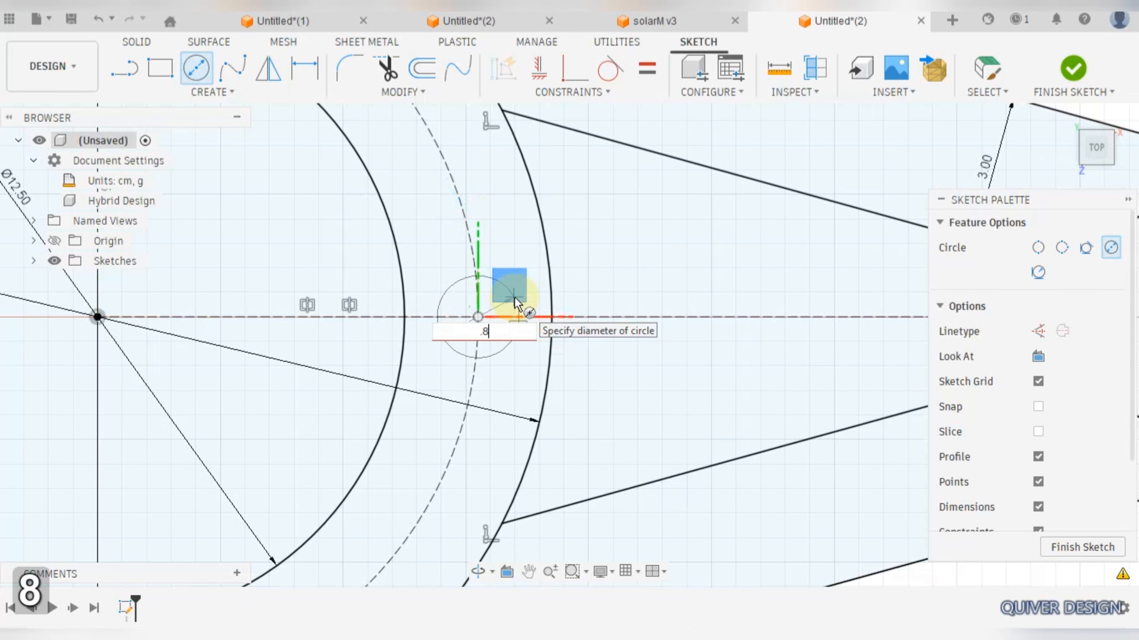
key(Return)
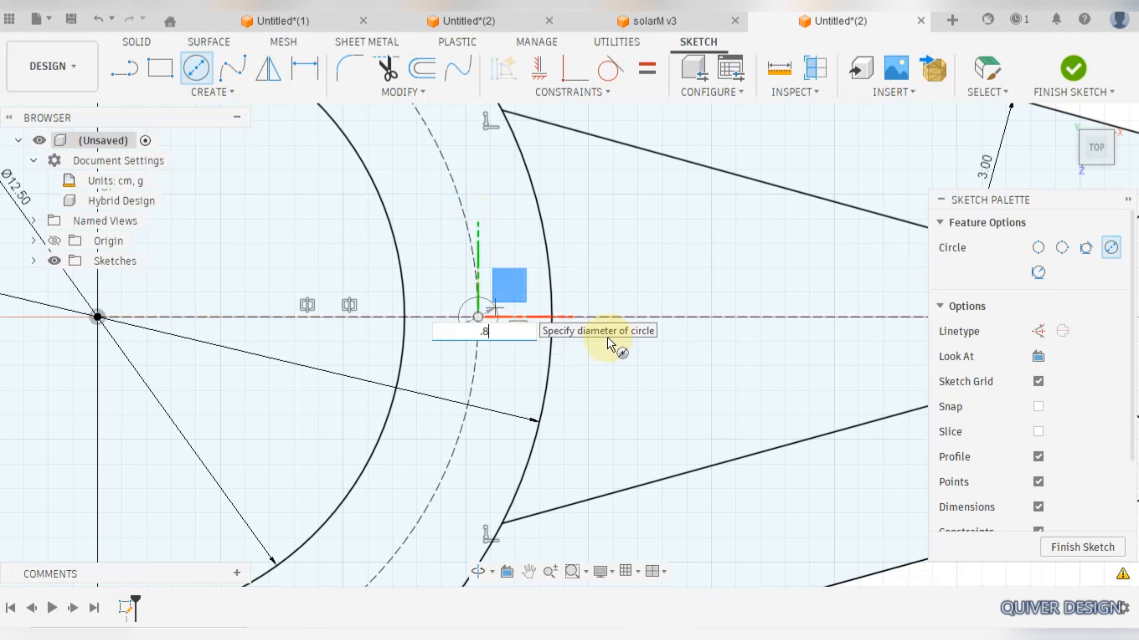
click(628, 423)
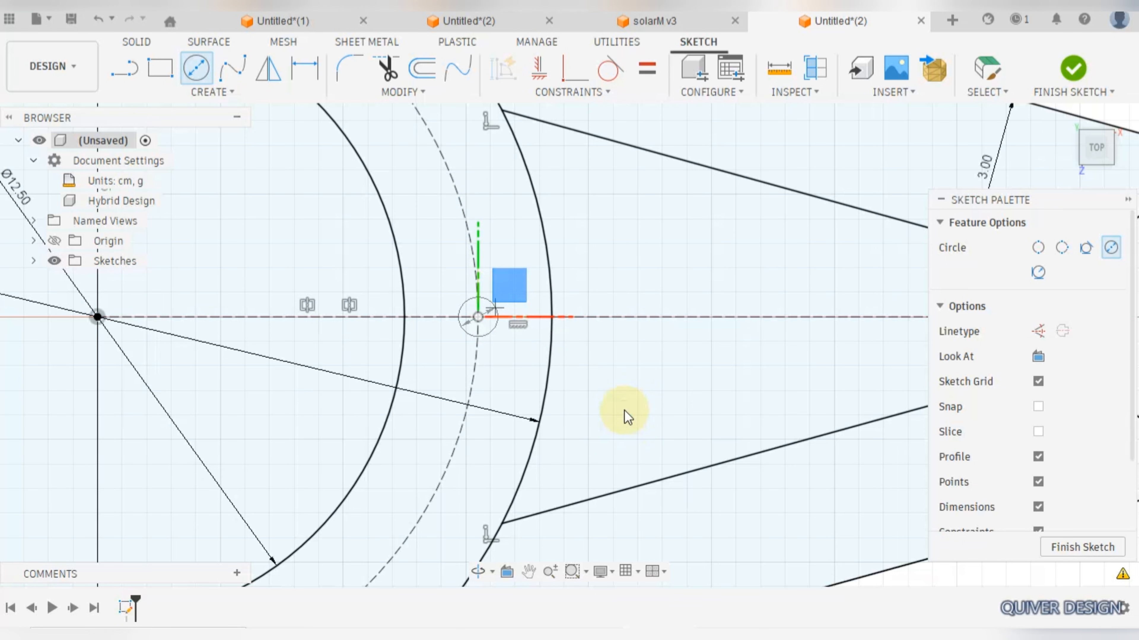
key(Escape)
Step: Create a full circular pattern of the 0.8 cm circle around the centre of the dashed ring circle with quantity 8
scroll(624, 410, down, 5)
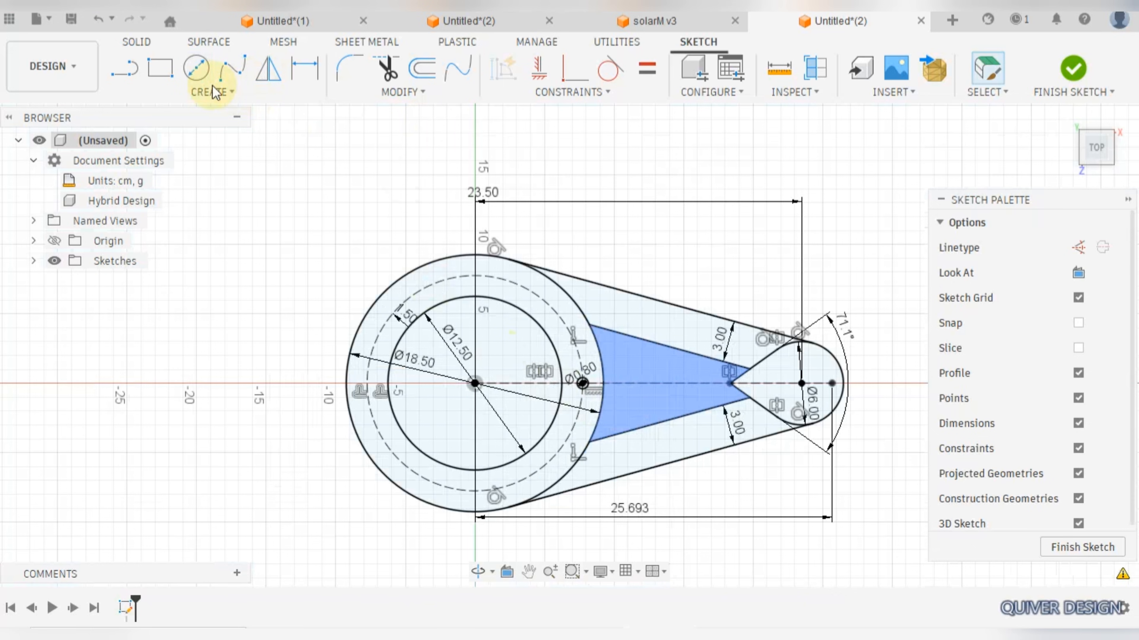
scroll(216, 225, up, 3)
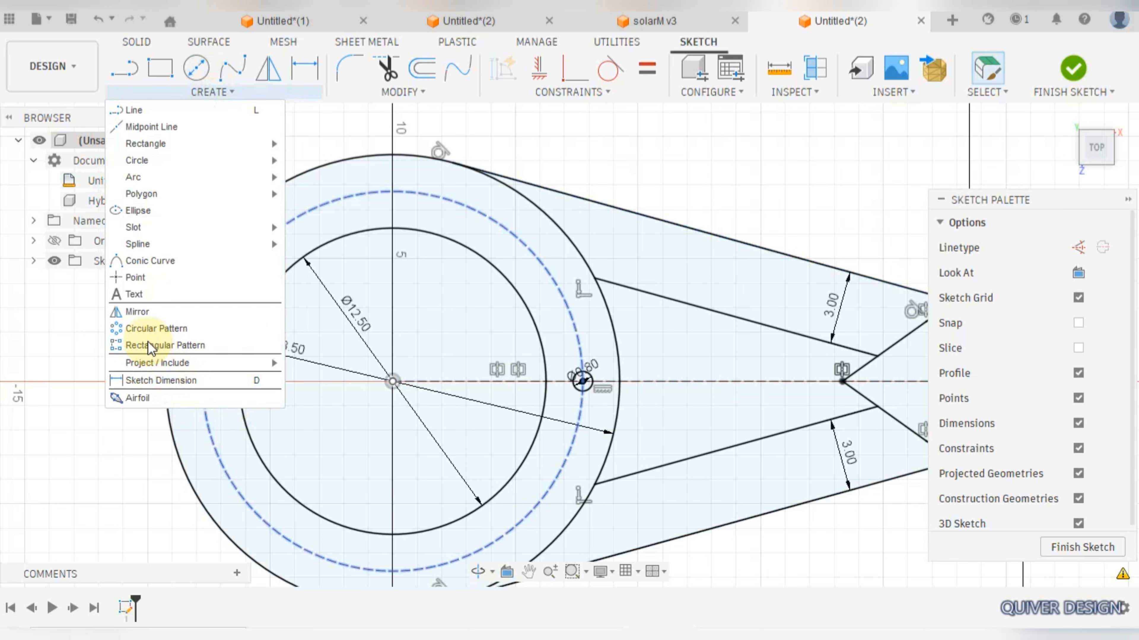
click(143, 329)
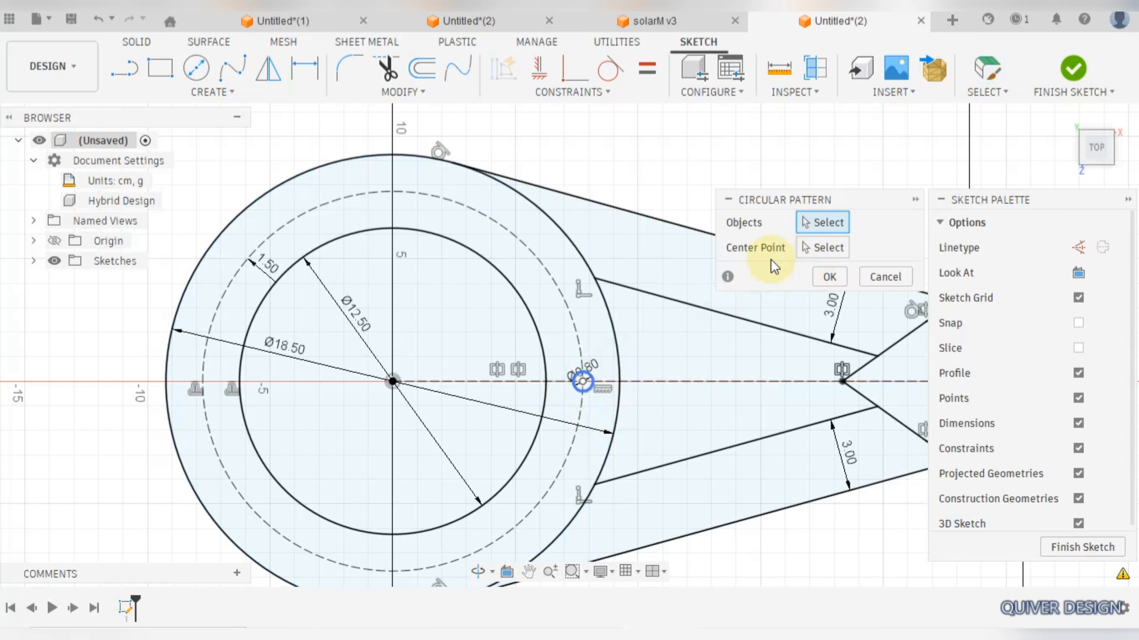
click(583, 381)
click(828, 248)
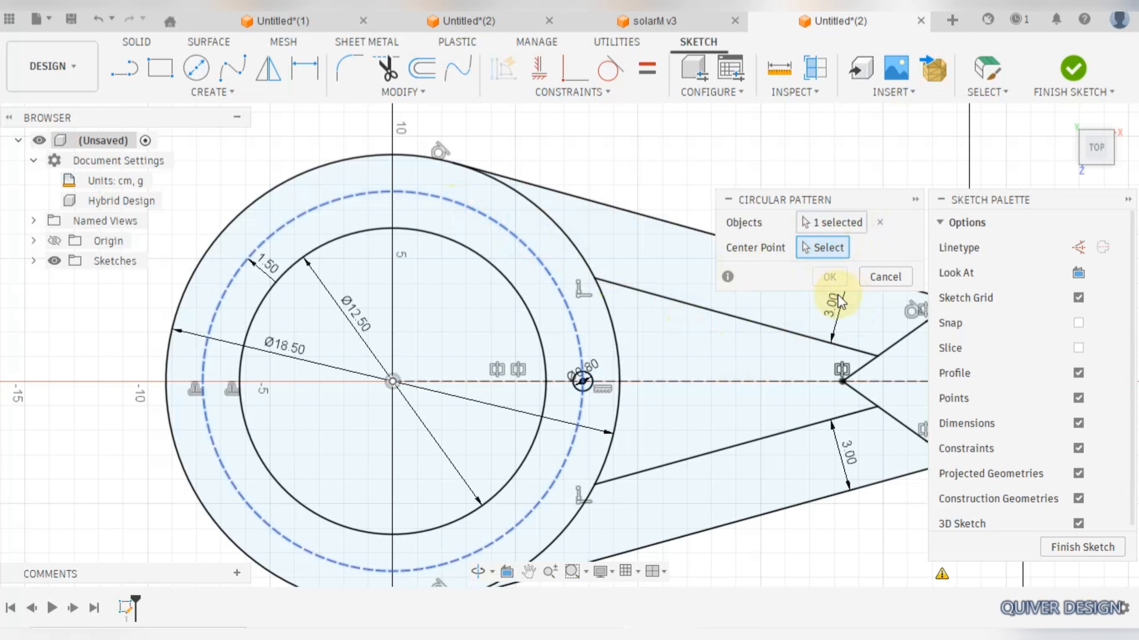
click(891, 320)
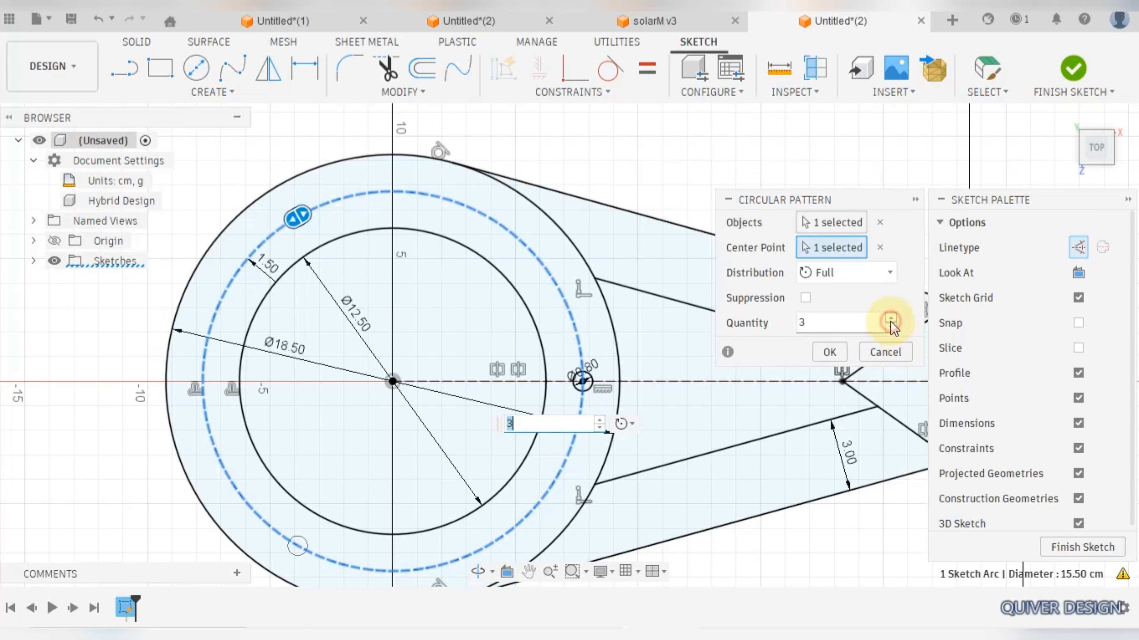
click(890, 320)
click(890, 320)
click(890, 321)
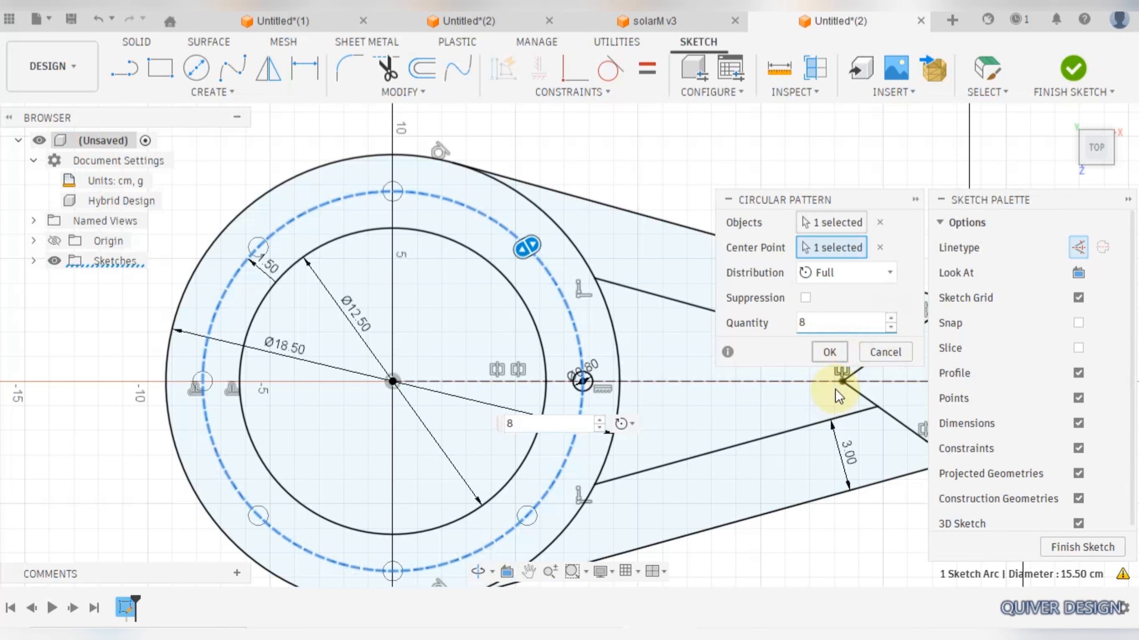
key(Return)
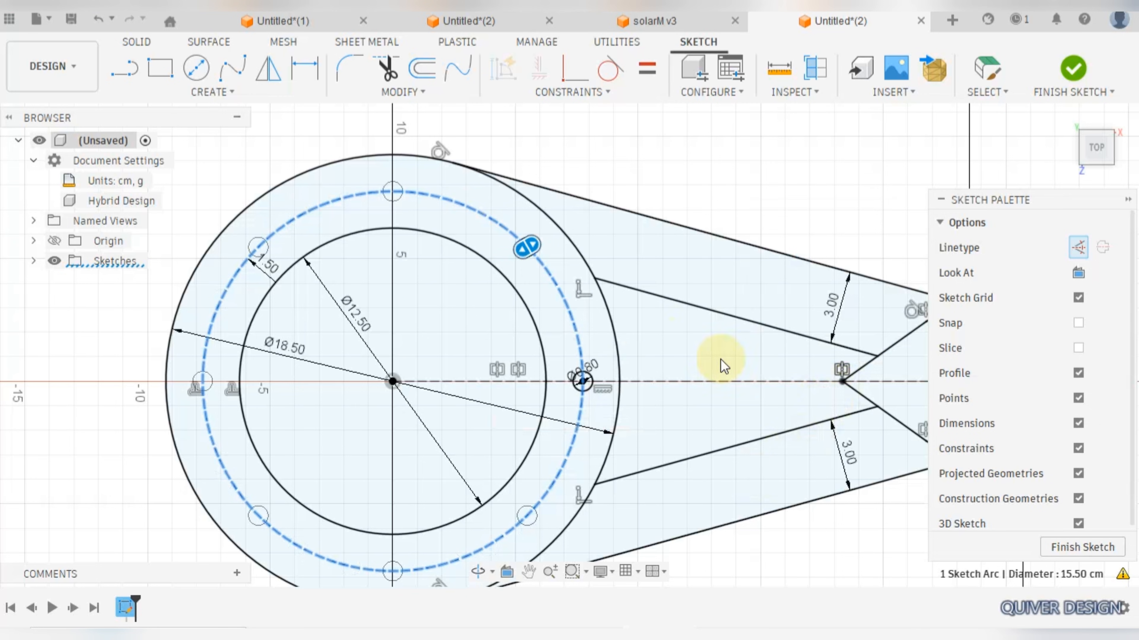
scroll(688, 405, down, 2)
click(687, 386)
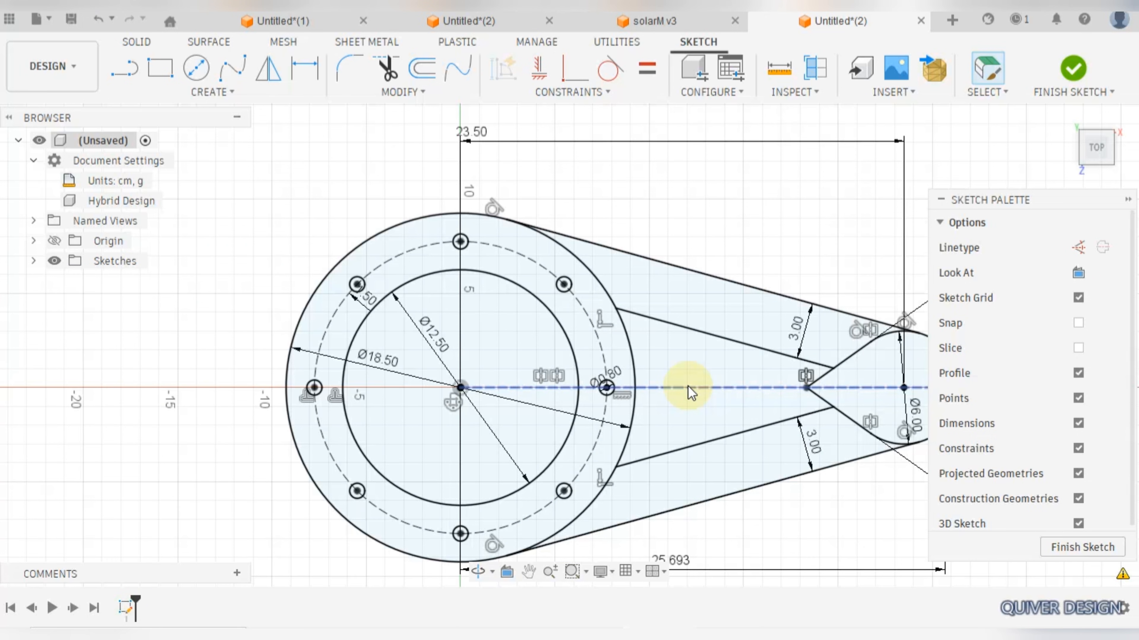
Step: Draw a 4 cm diameter circle concentric with the link's small rounded end
middle_click(565, 351)
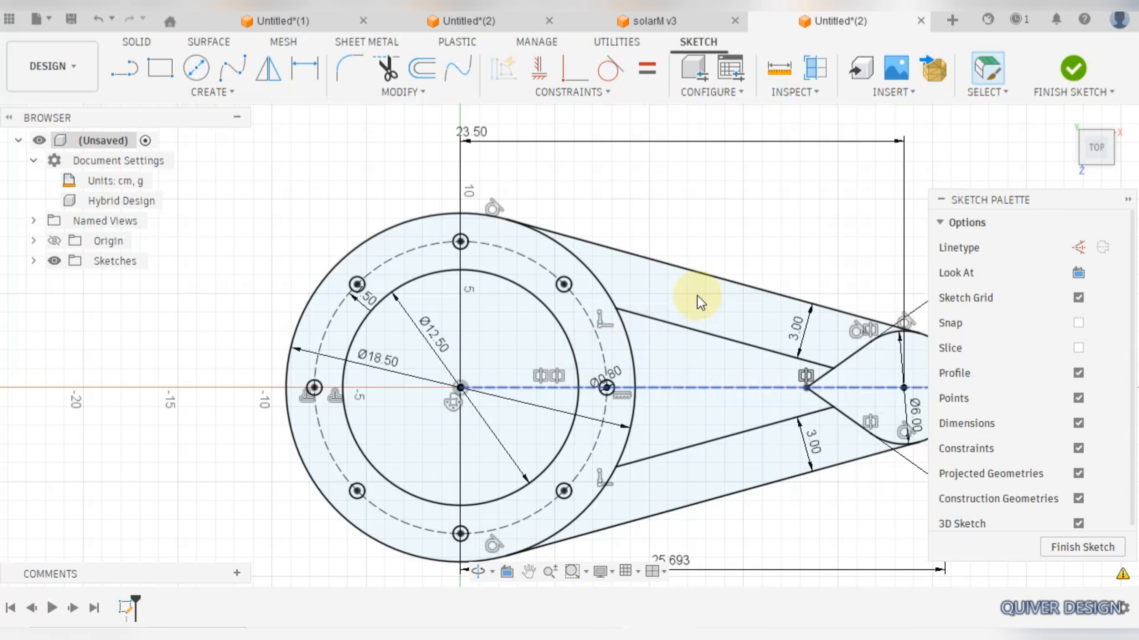
click(200, 69)
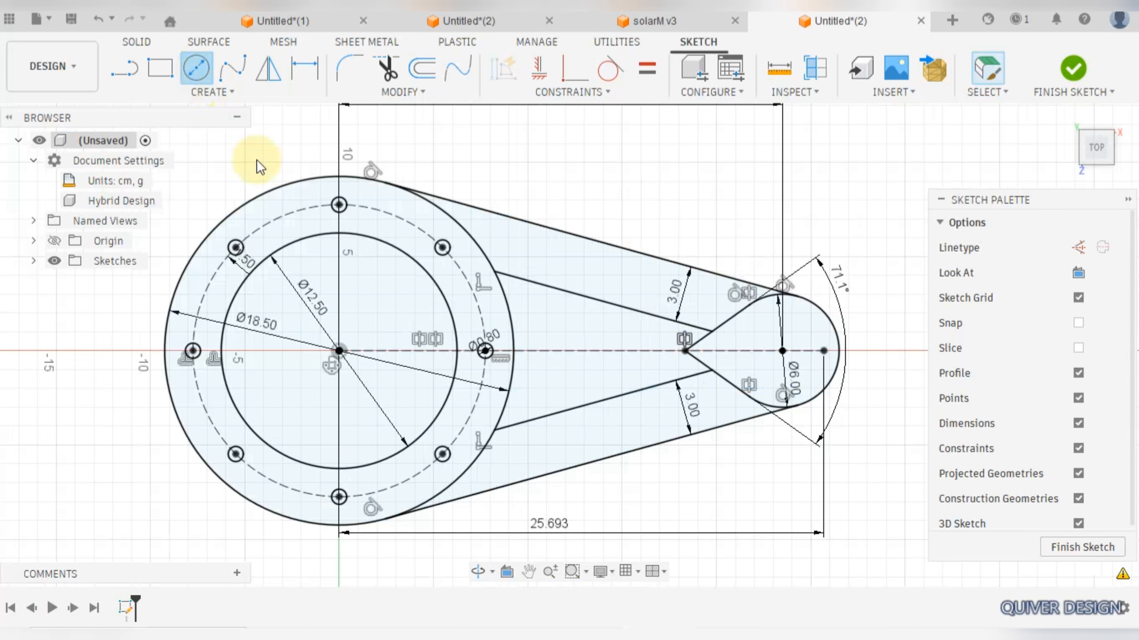
click(782, 351)
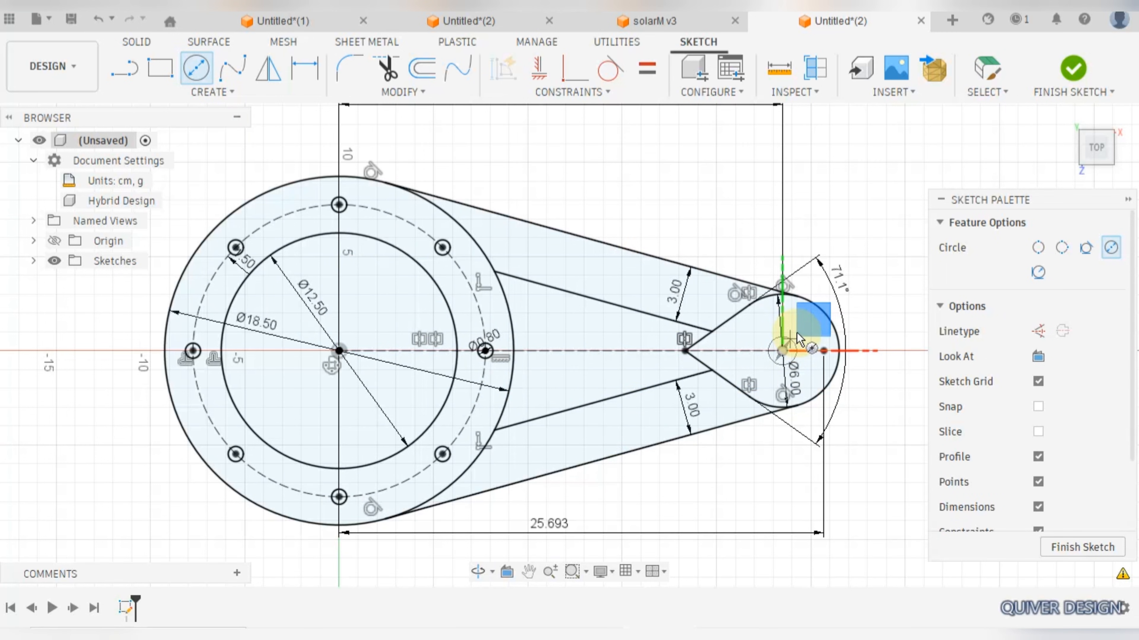
text(4)
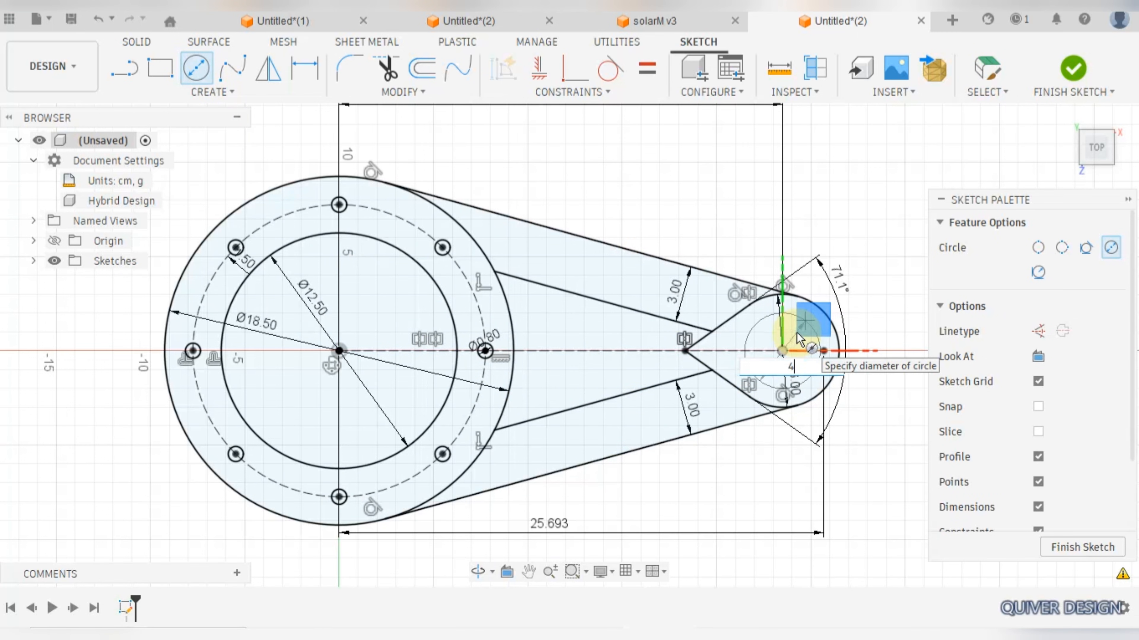
key(Return)
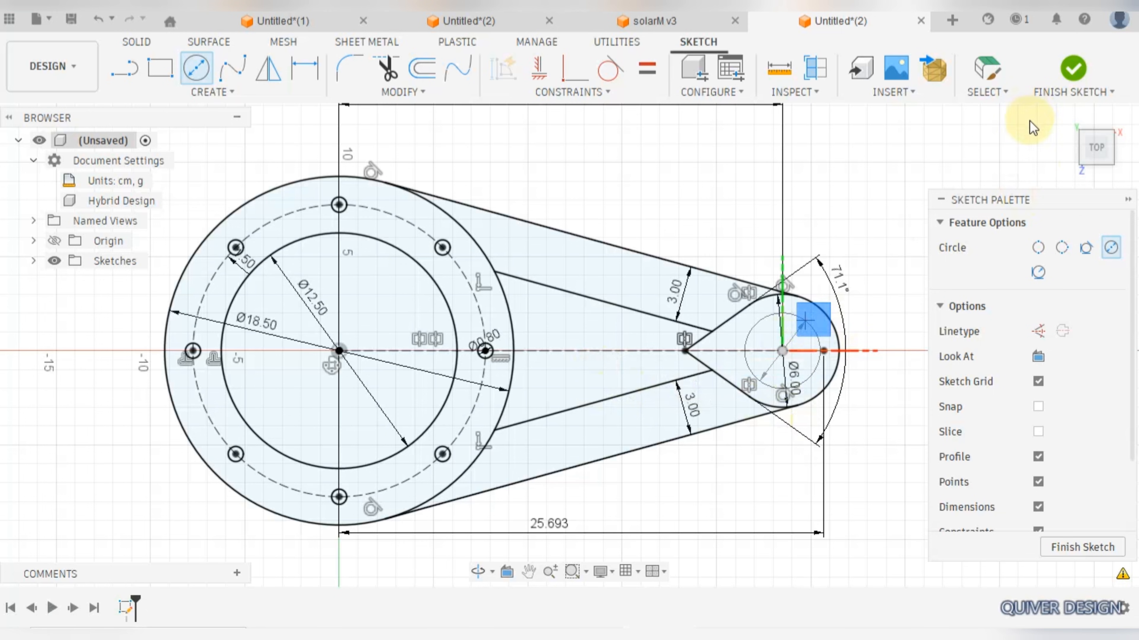
key(Escape)
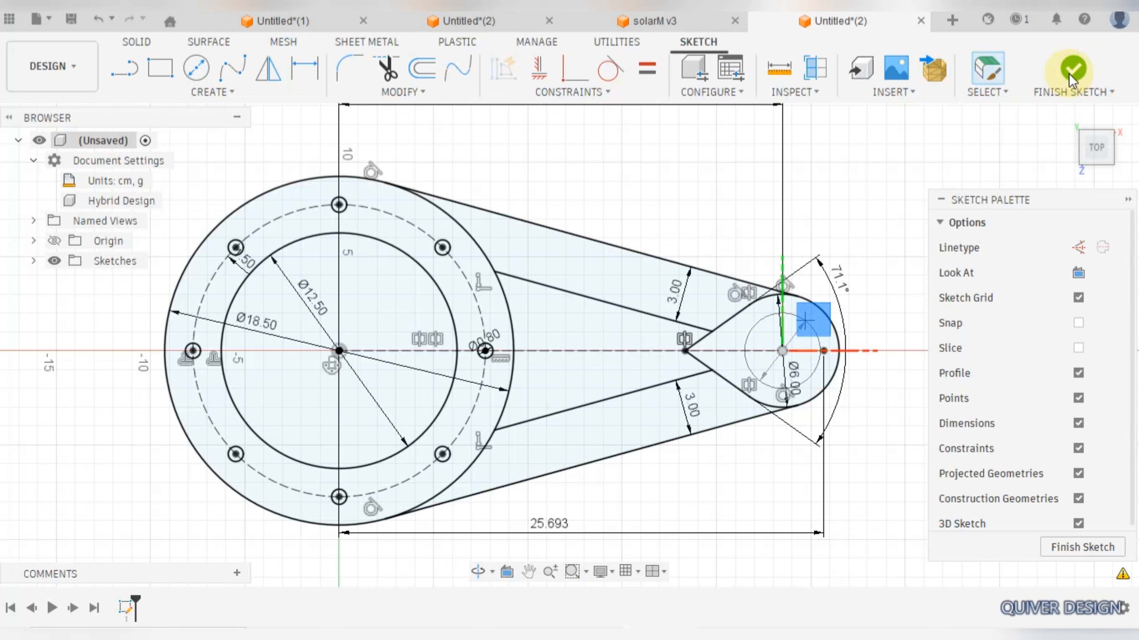
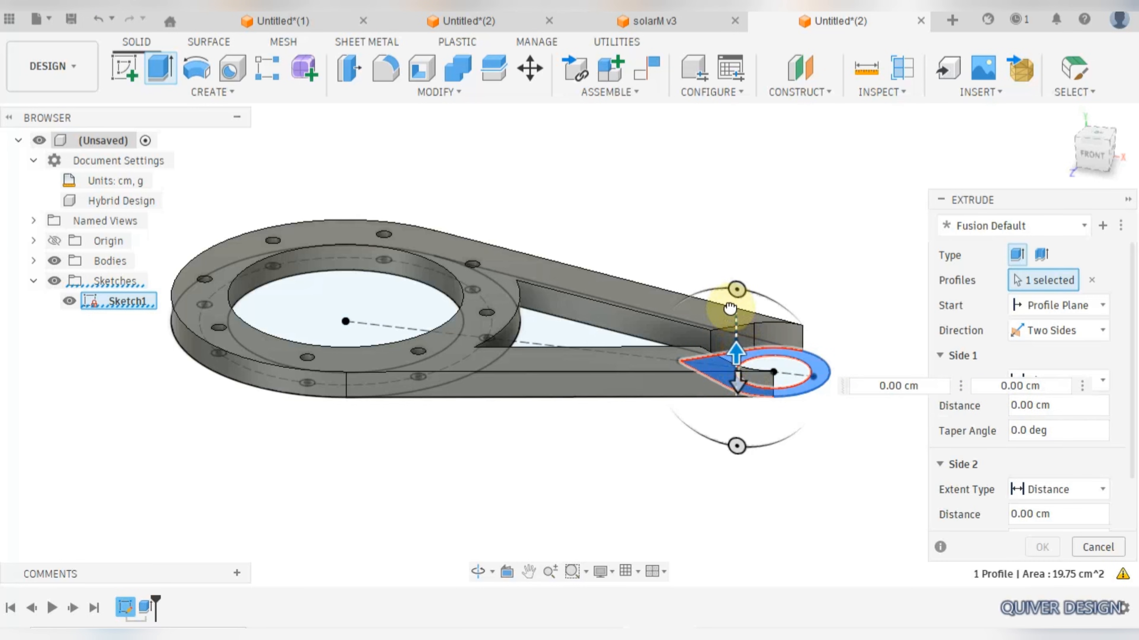
Step: Extrude the teardrop profile around the small-end hole on two sides, 4 cm upward on side 1 and 1 cm downward on side 2
drag(730, 296, 738, 286)
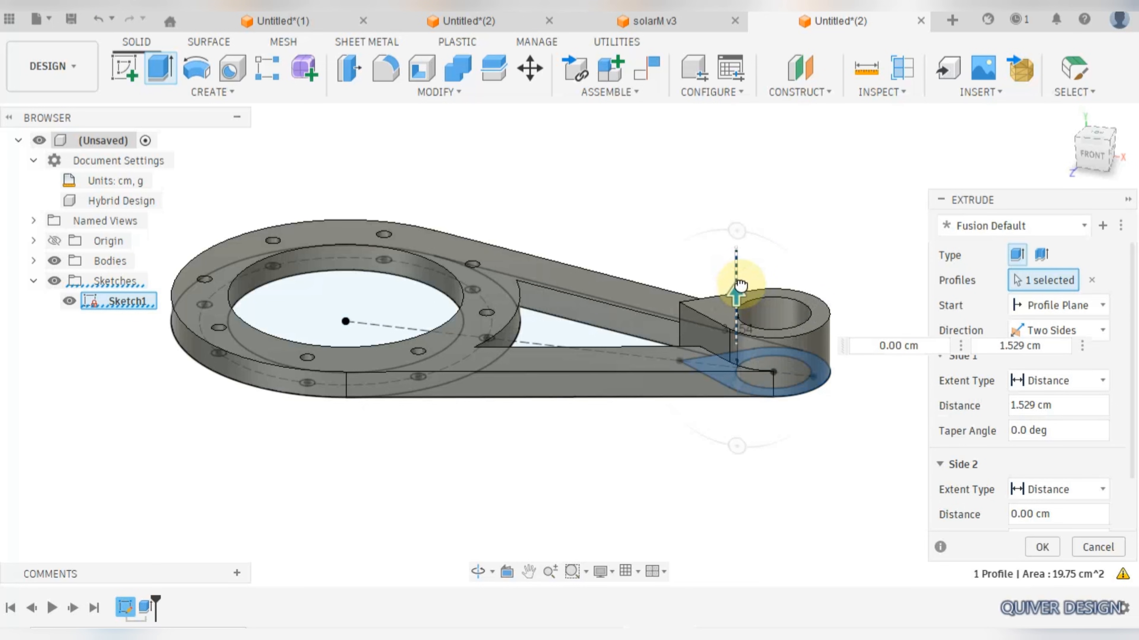
text(3.75)
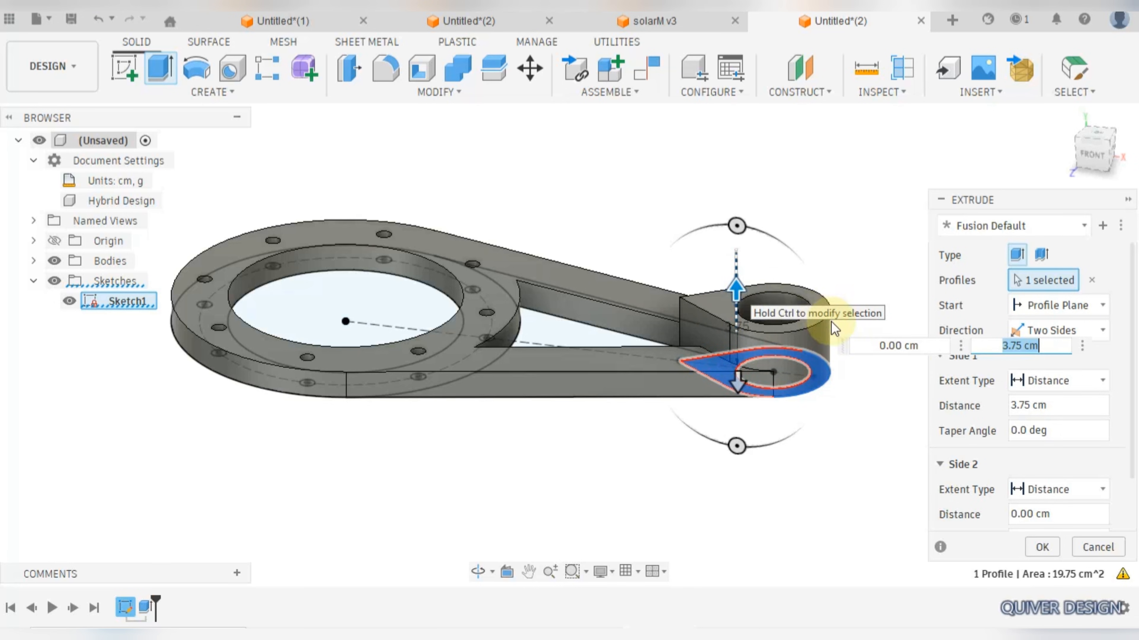
click(1064, 405)
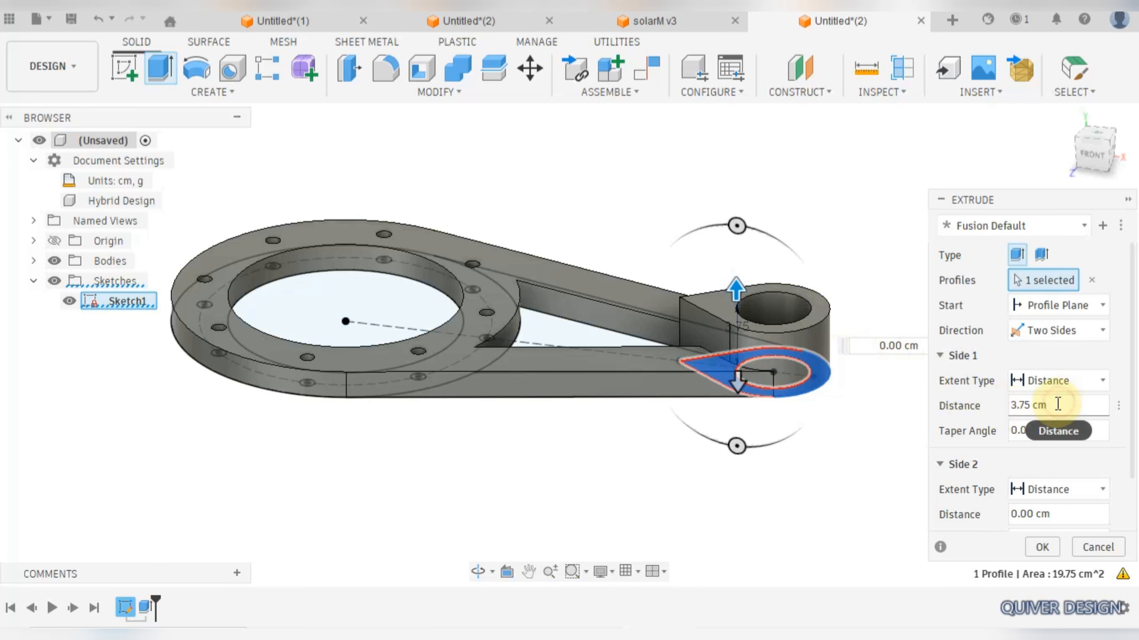
drag(1002, 408, 977, 388)
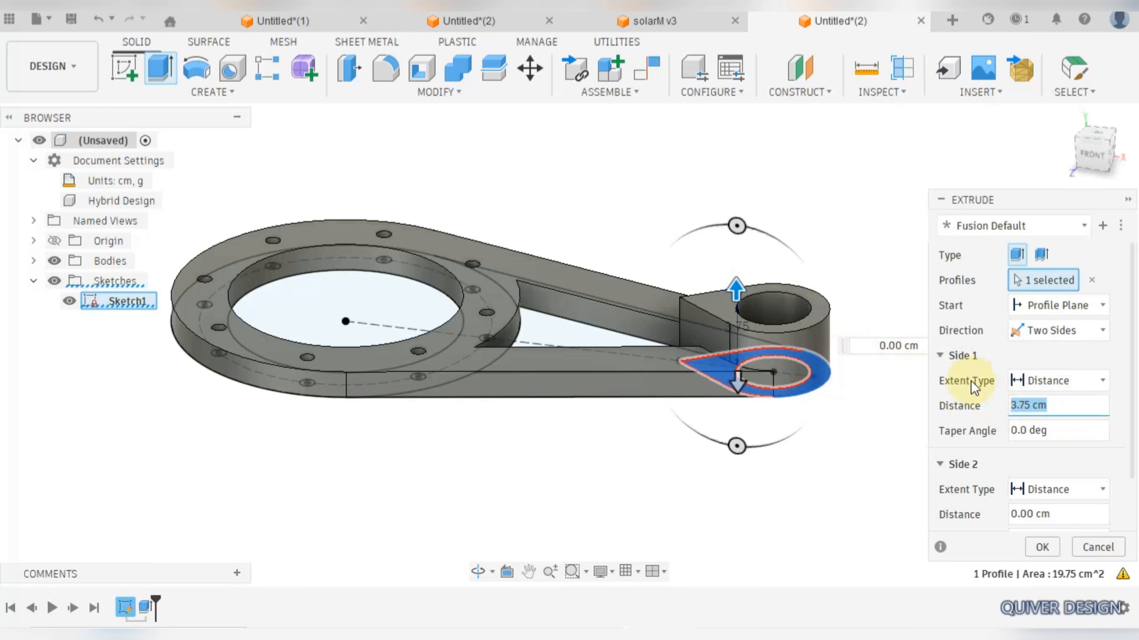
text(4)
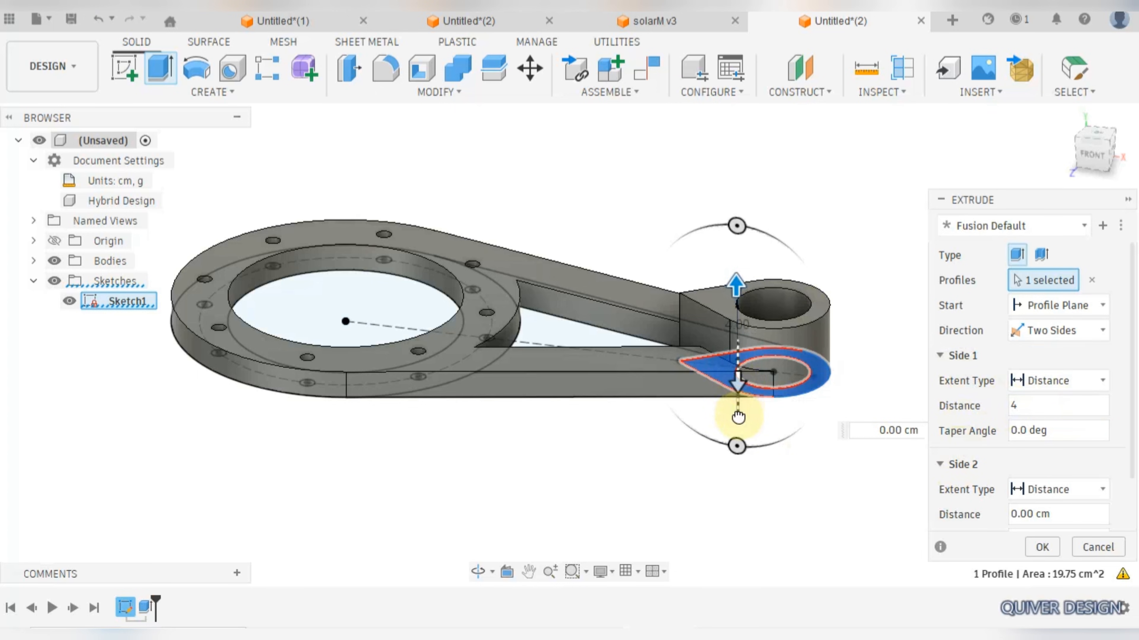
drag(738, 417, 938, 468)
click(1064, 523)
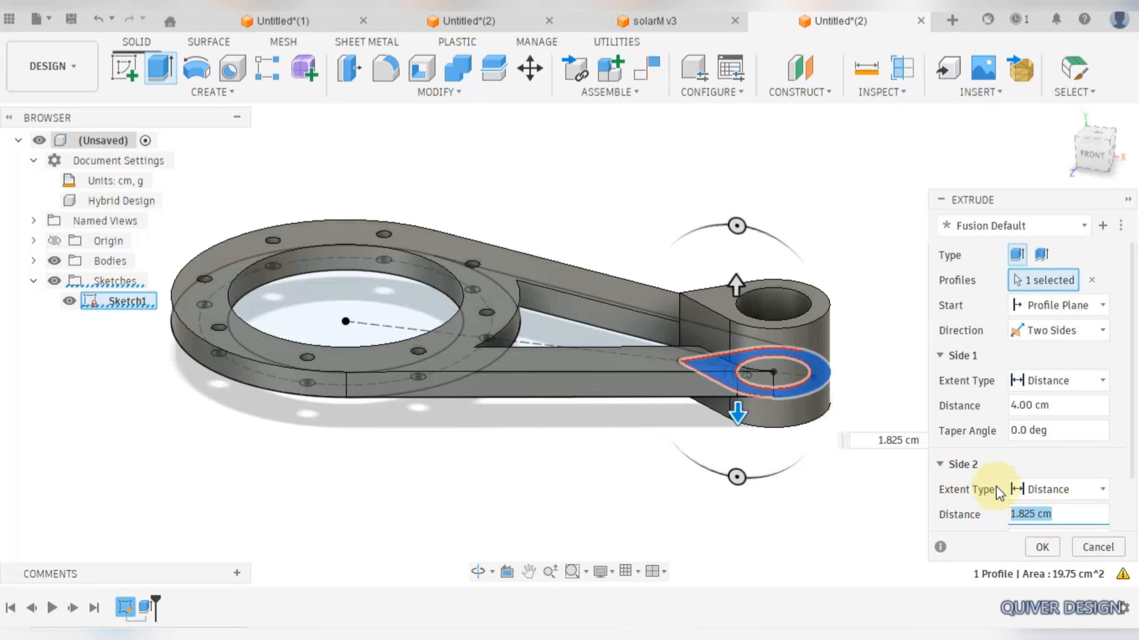
text(1)
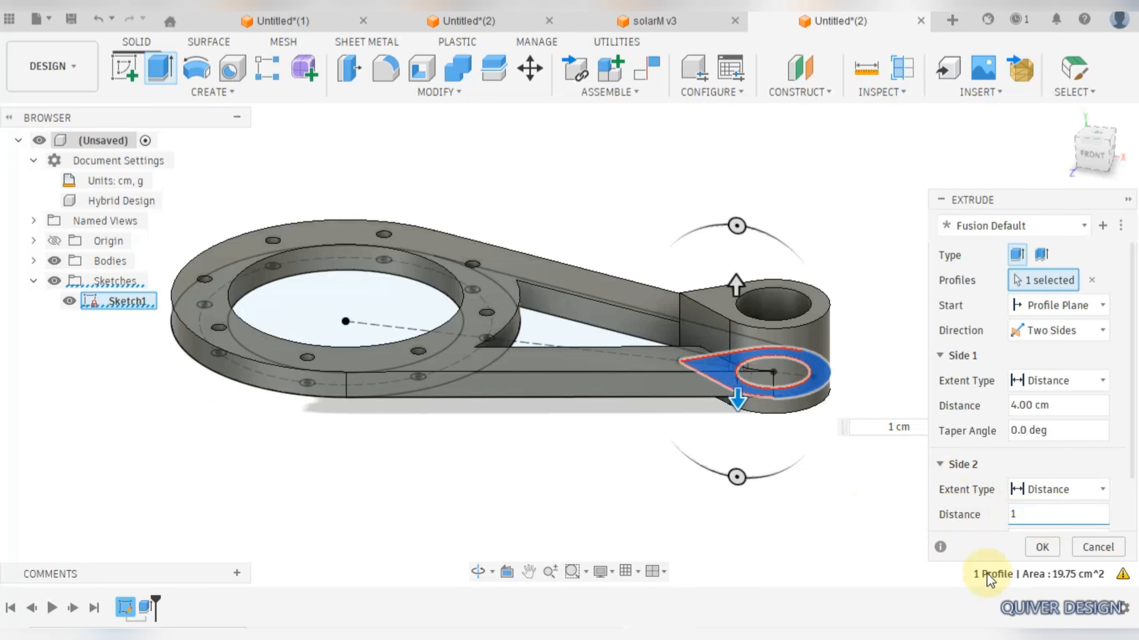
click(1048, 547)
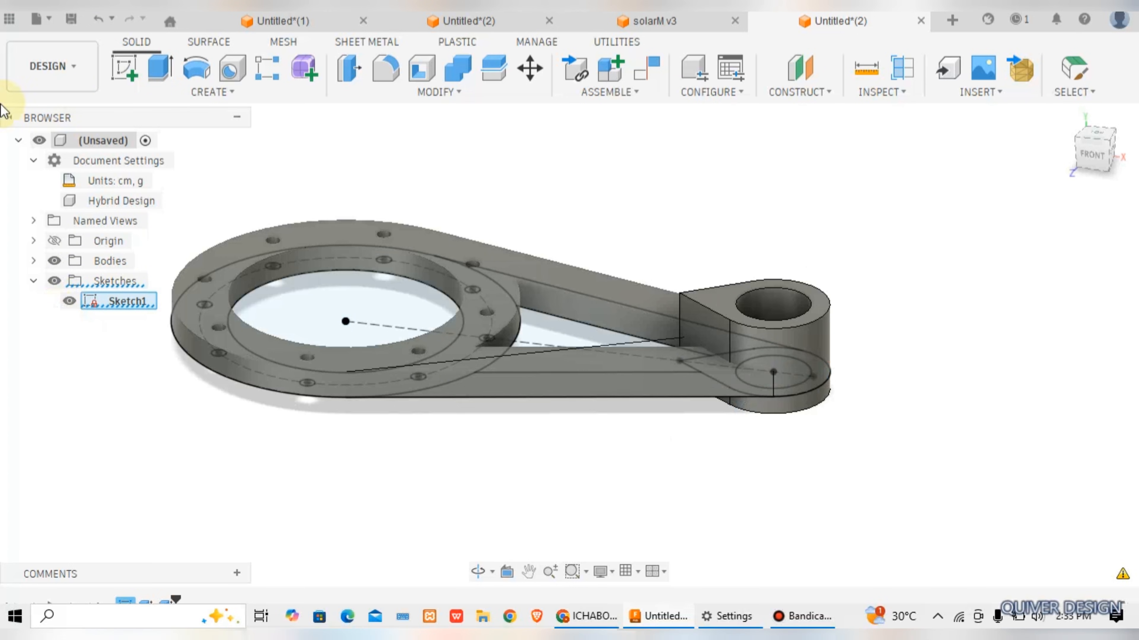
Step: Hide Sketch1 so that only the link body is shown
click(66, 300)
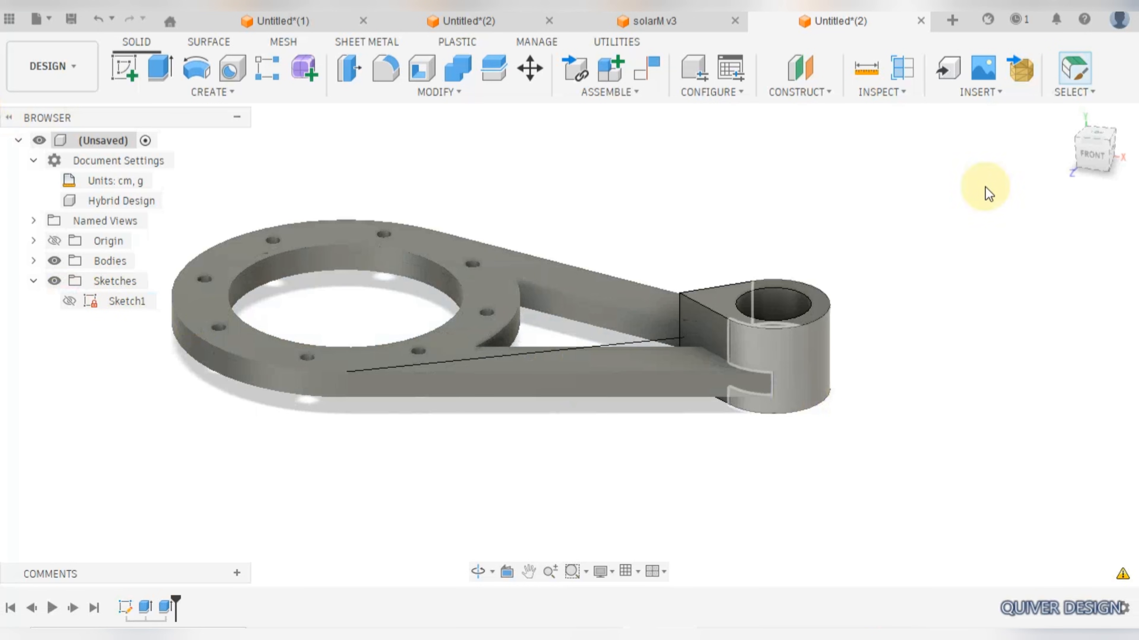
click(478, 571)
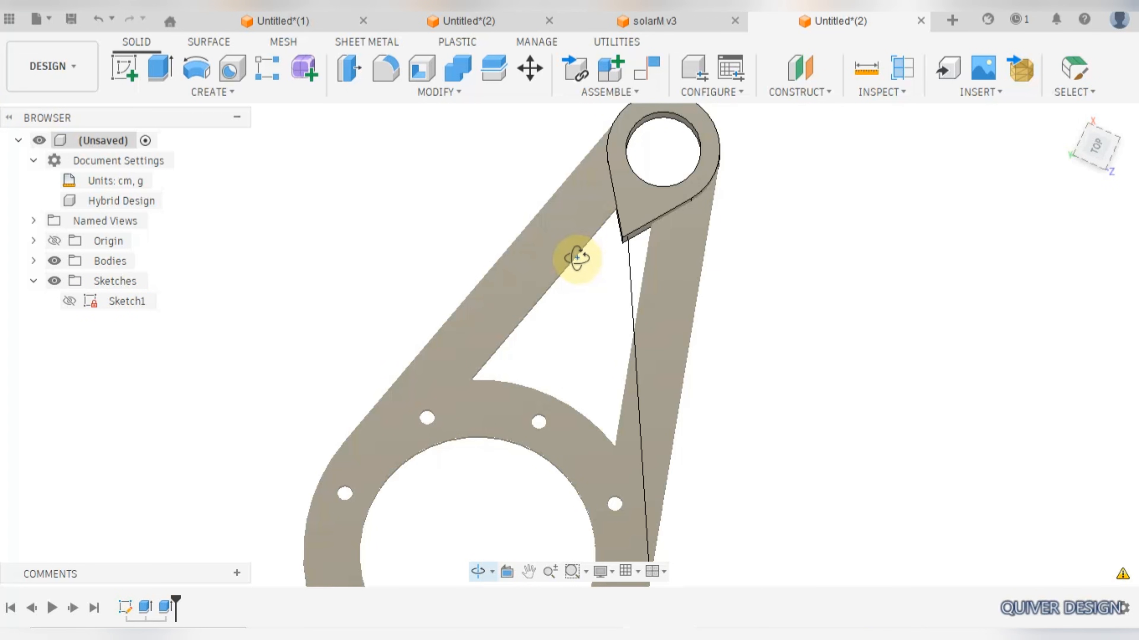
drag(569, 247, 564, 300)
key(f)
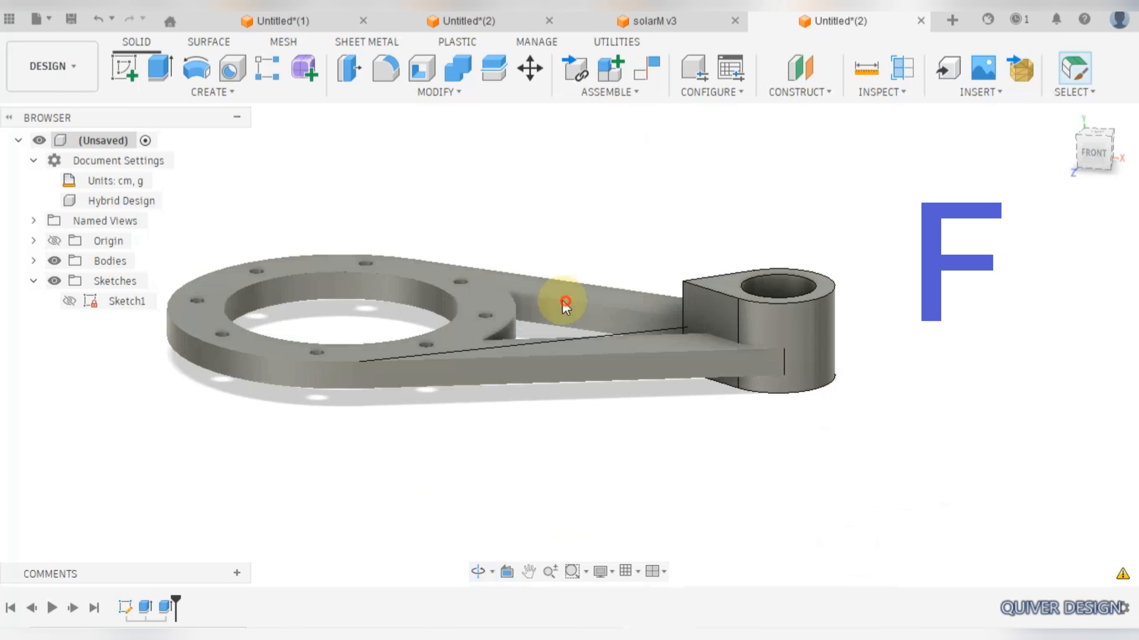
click(564, 301)
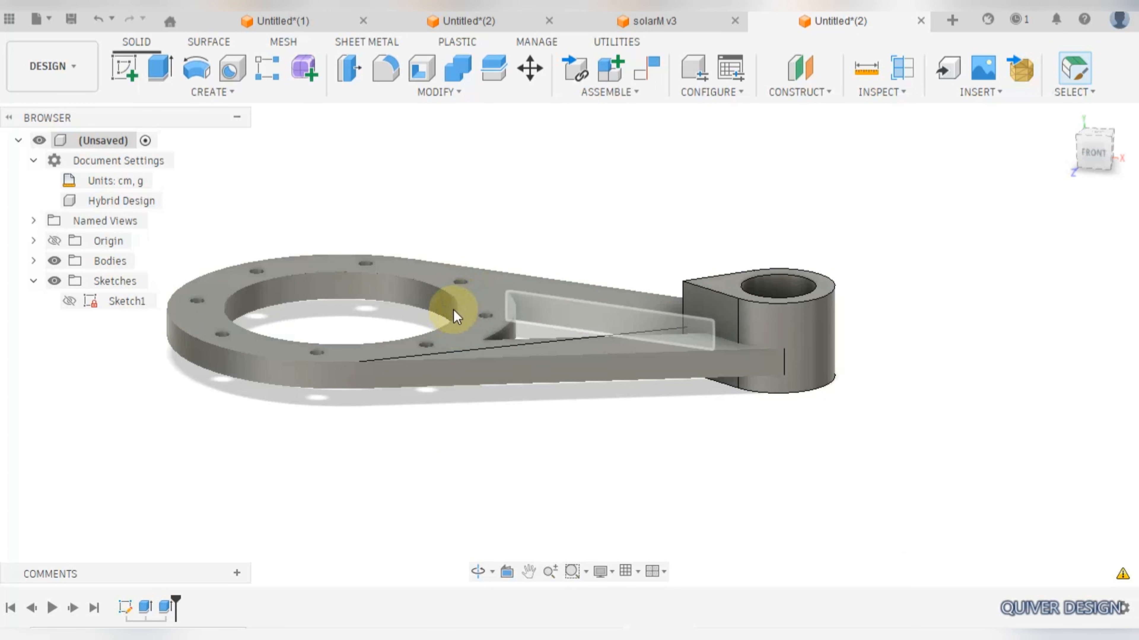
key(Escape)
Step: Fillet the upper and lower edges of the large ring's bore with a 0.2 cm radius
key(f)
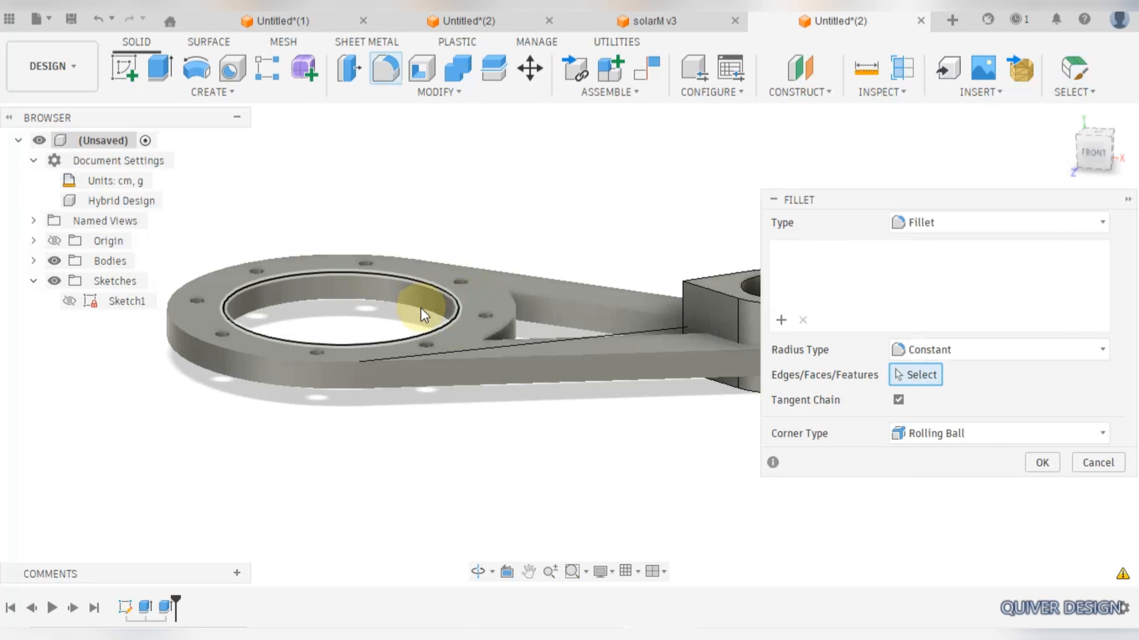
click(424, 309)
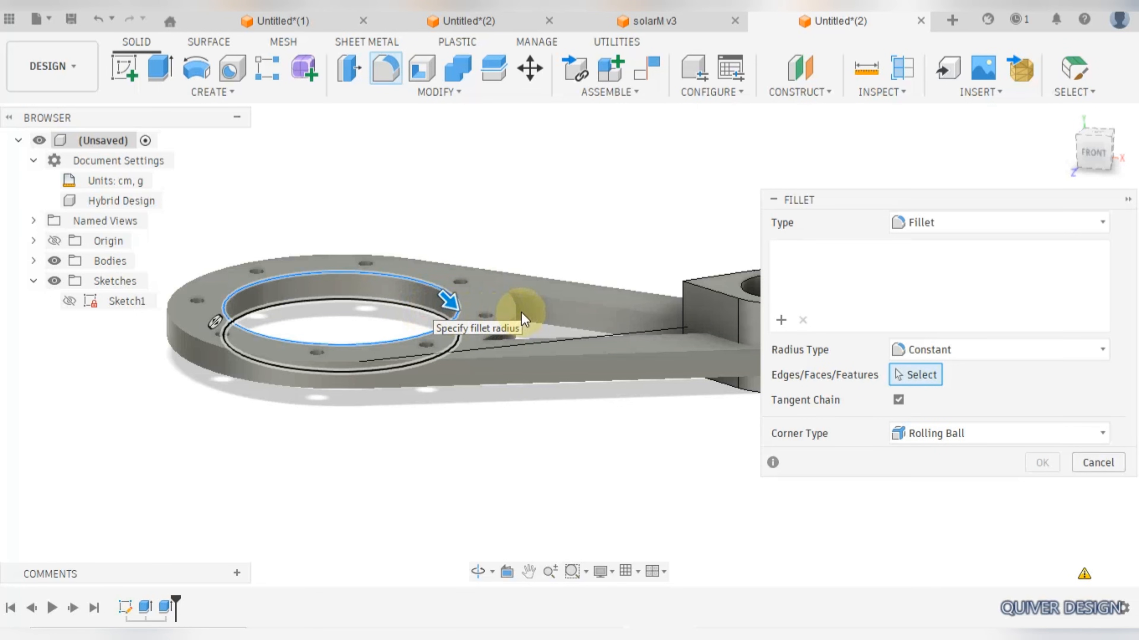
click(469, 342)
text(1)
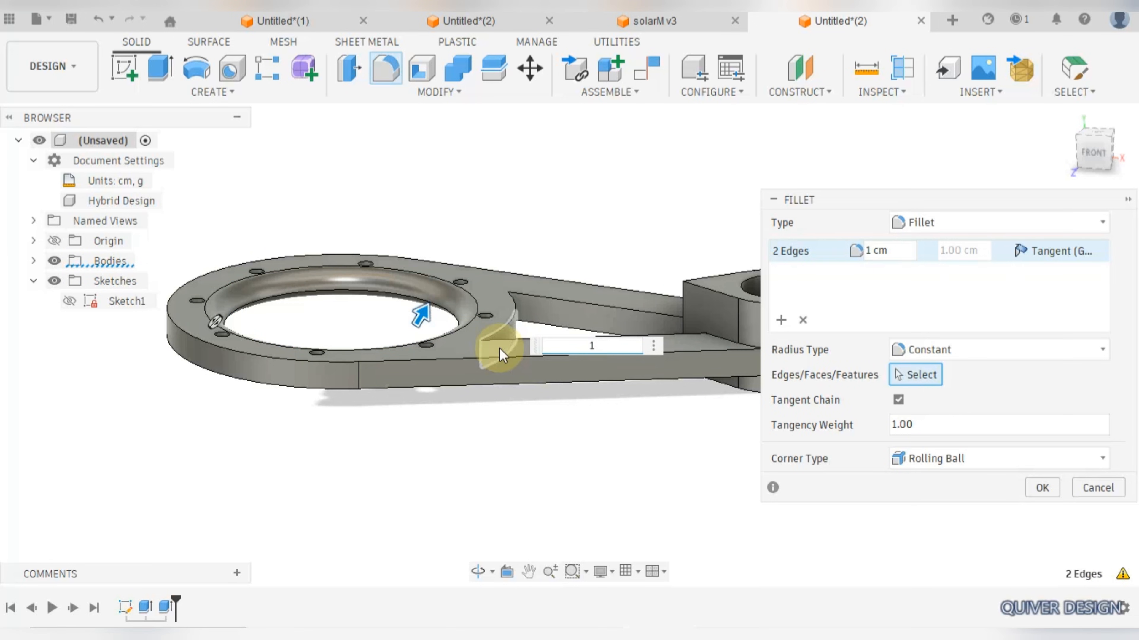
key(BackSpace)
text(.1)
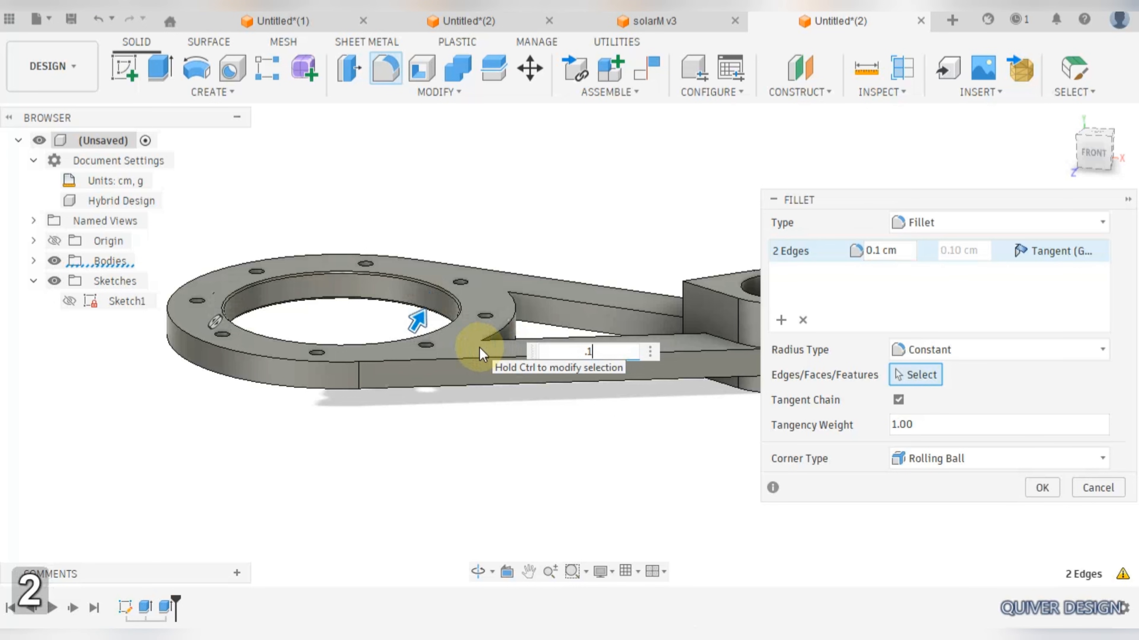
key(BackSpace)
text(2)
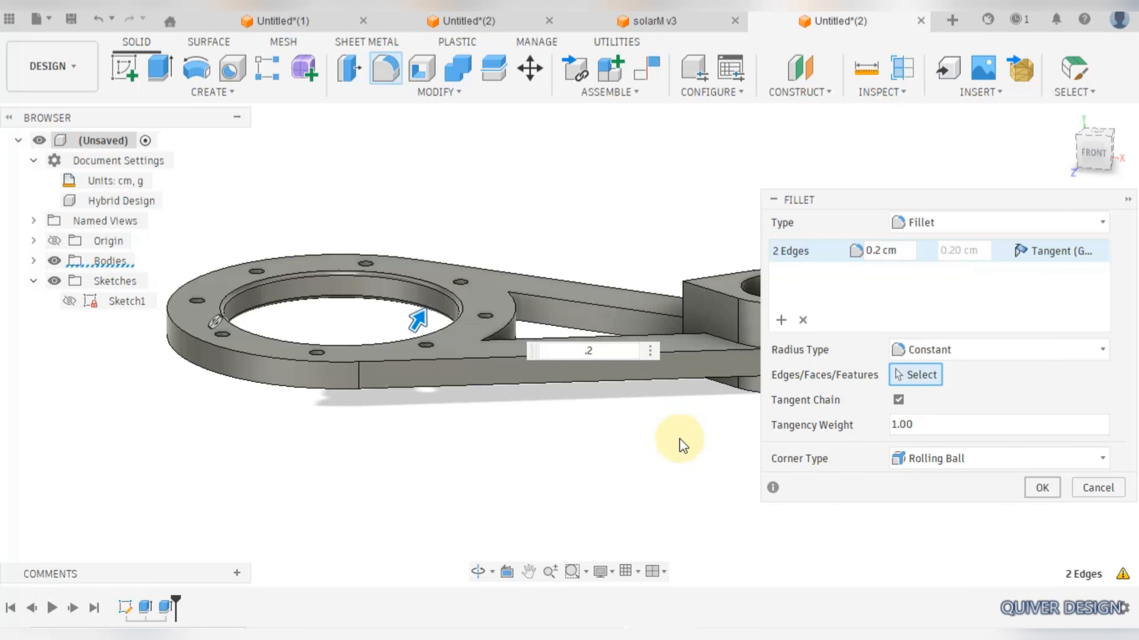
key(Return)
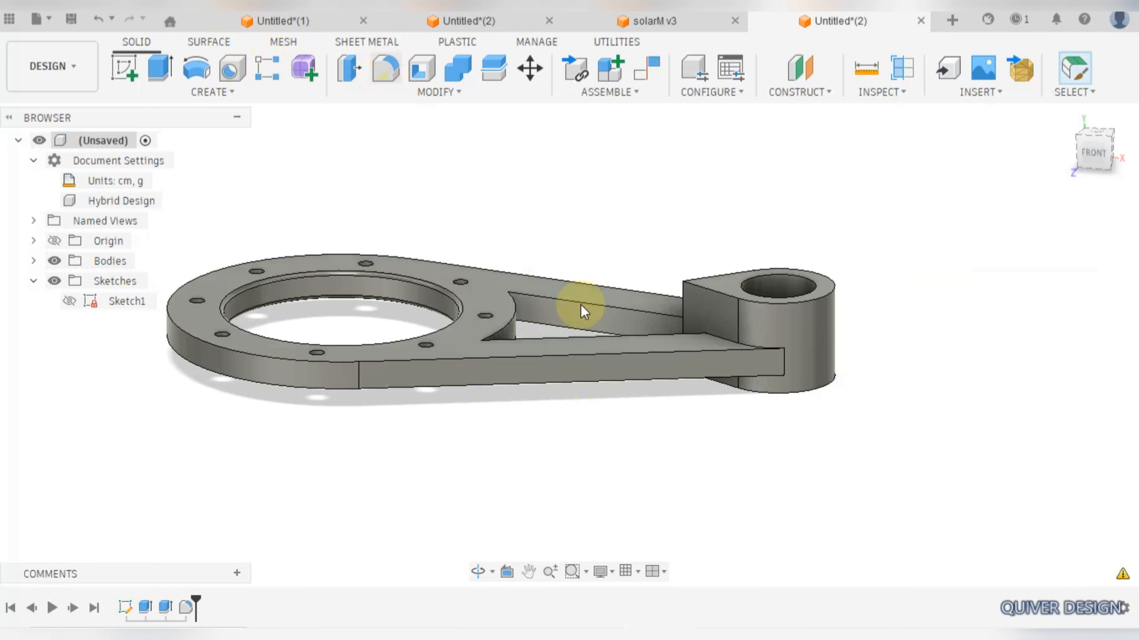
Step: Fillet the six upper and lower edges of the triangular opening between the arms with a 0.2 cm radius
click(605, 306)
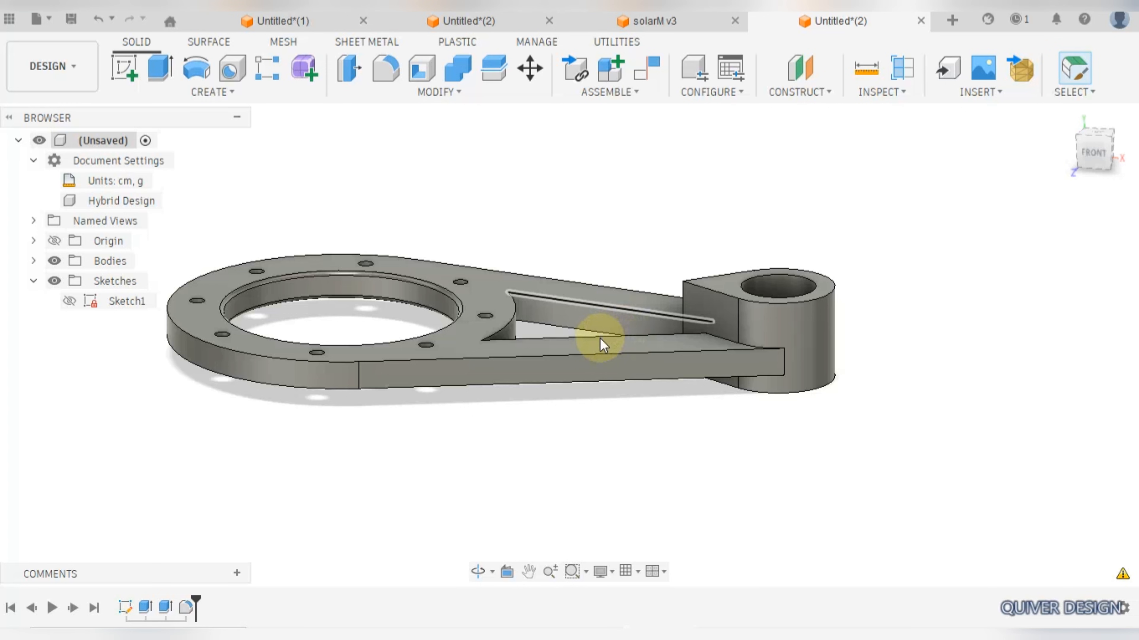
key(f)
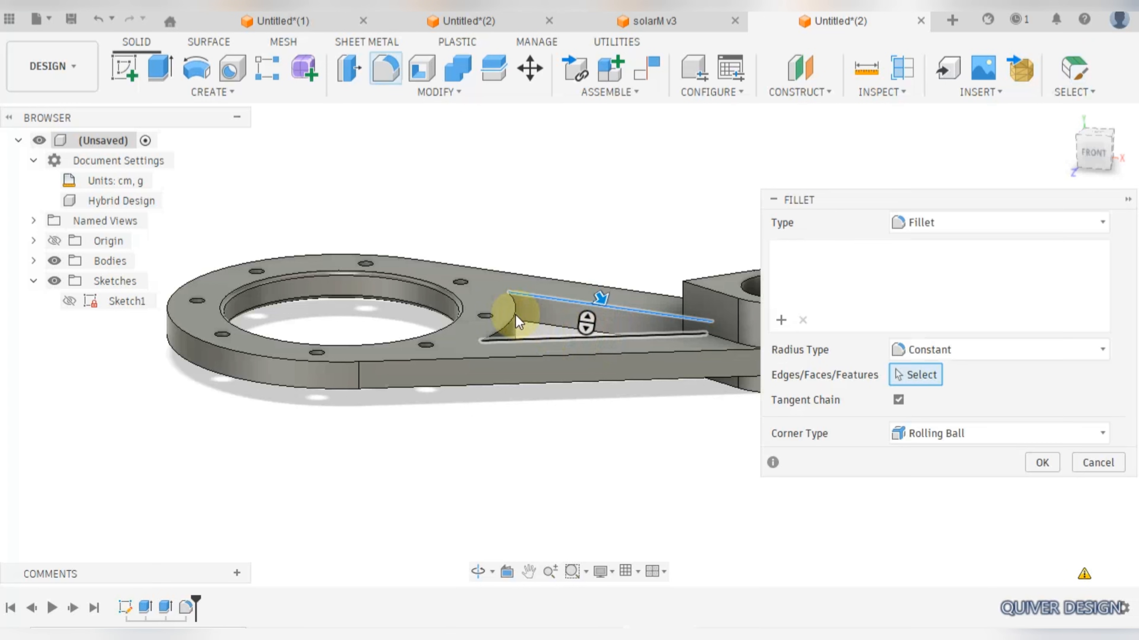
click(517, 324)
click(563, 333)
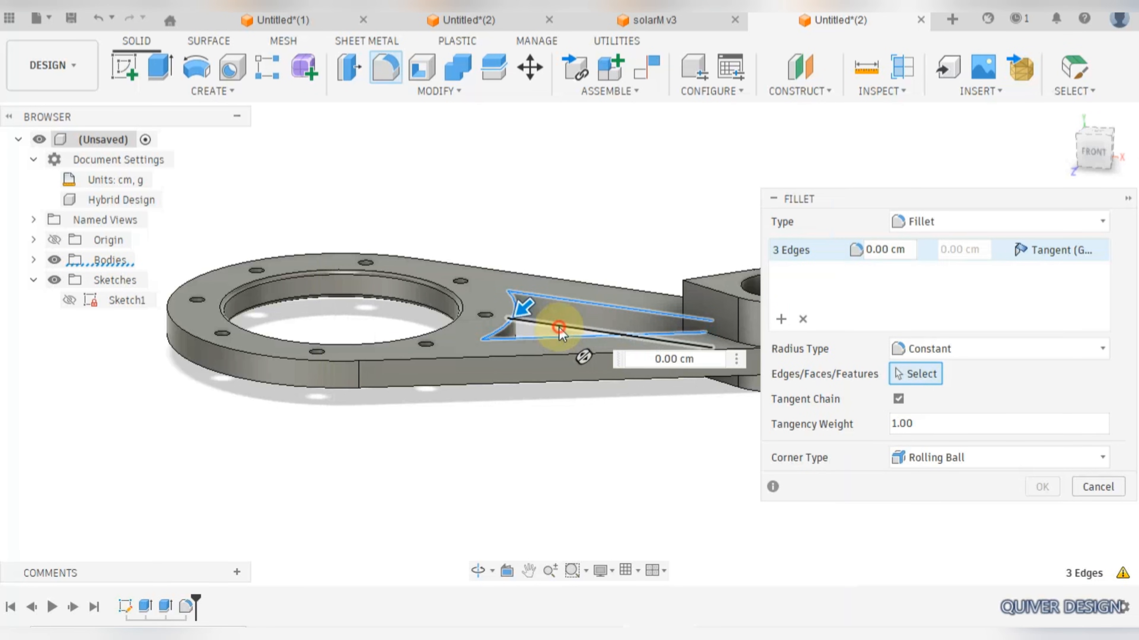
click(518, 346)
scroll(518, 346, up, 5)
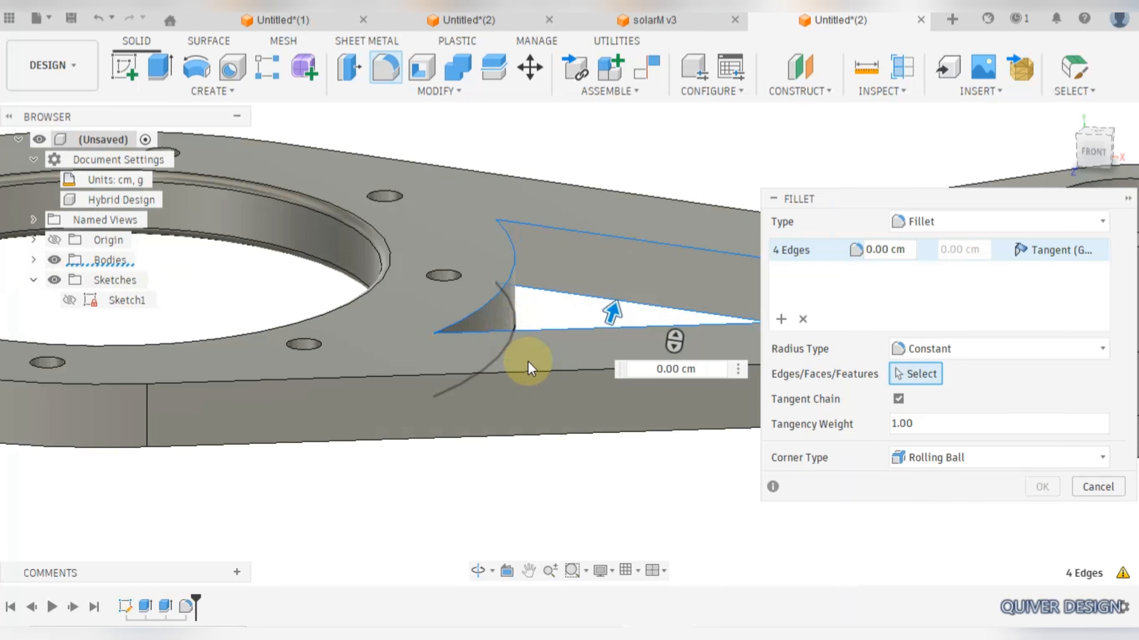
click(519, 341)
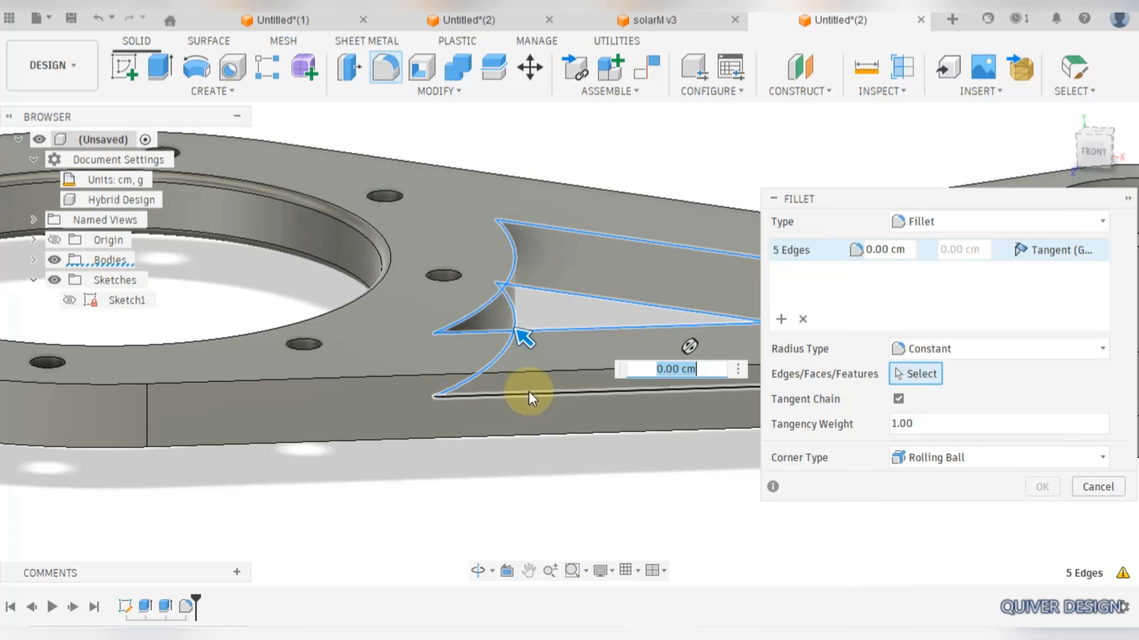
click(530, 391)
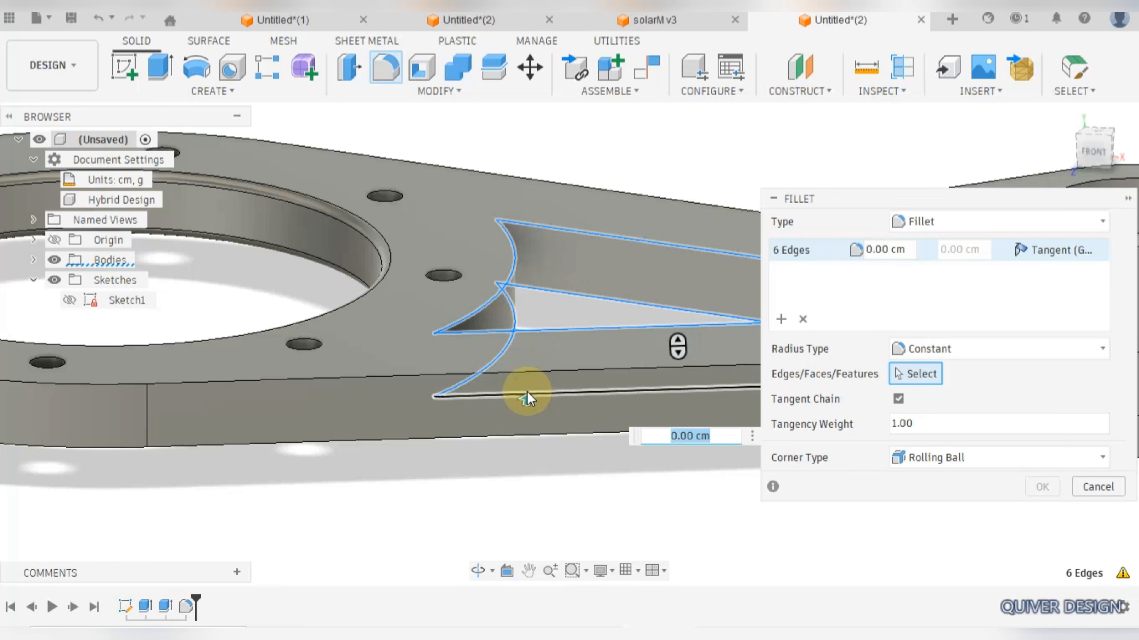
scroll(539, 320, down, 5)
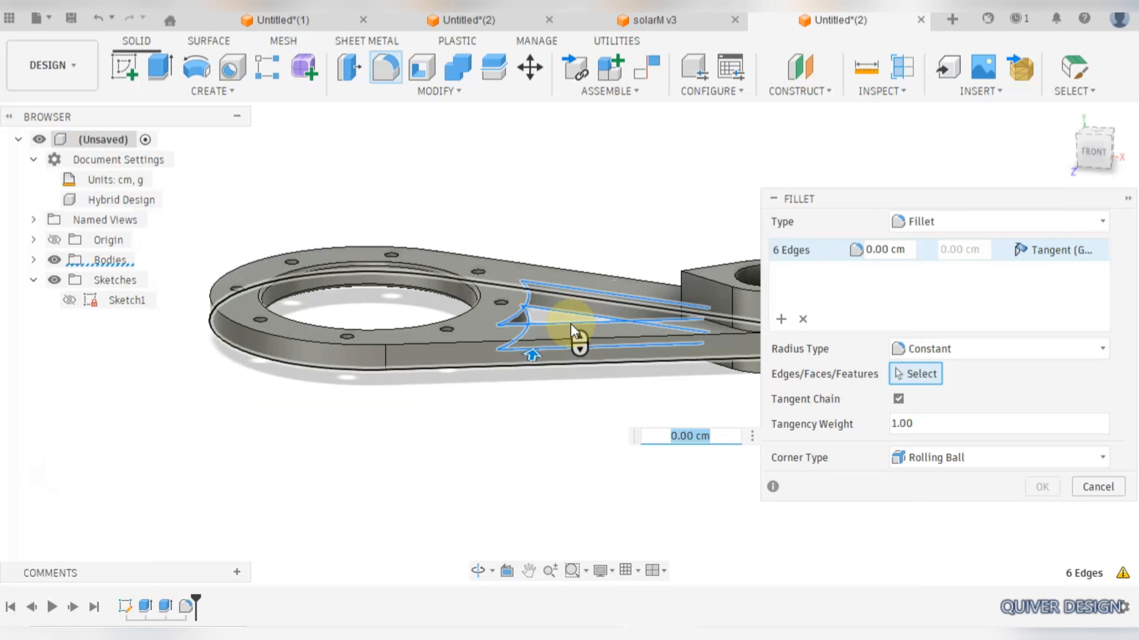
text(2)
key(Return)
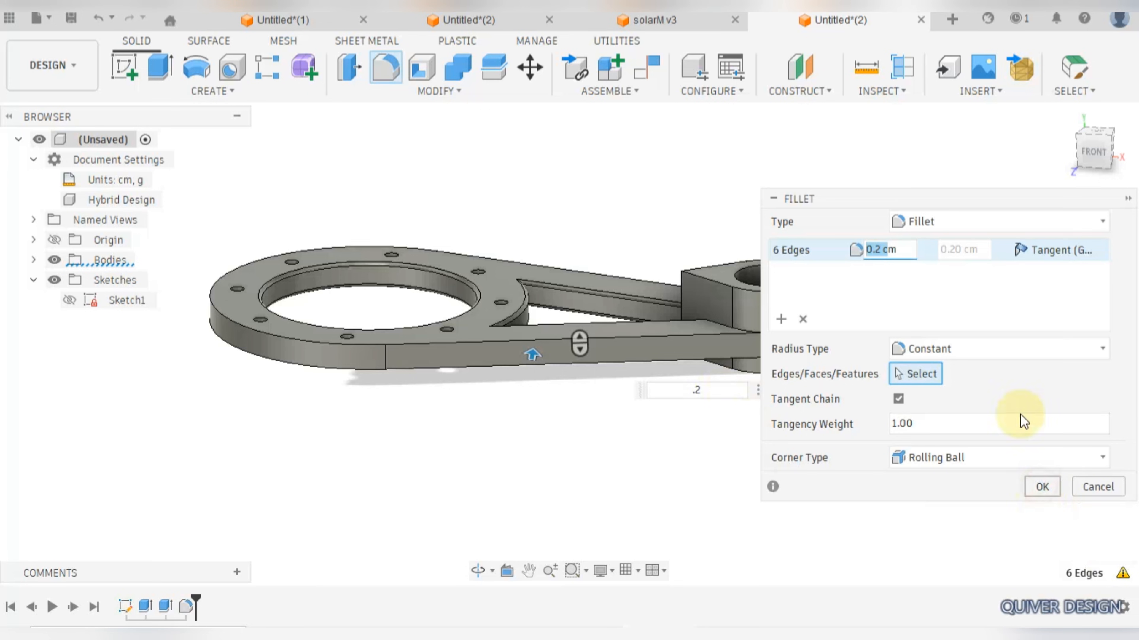
key(Return)
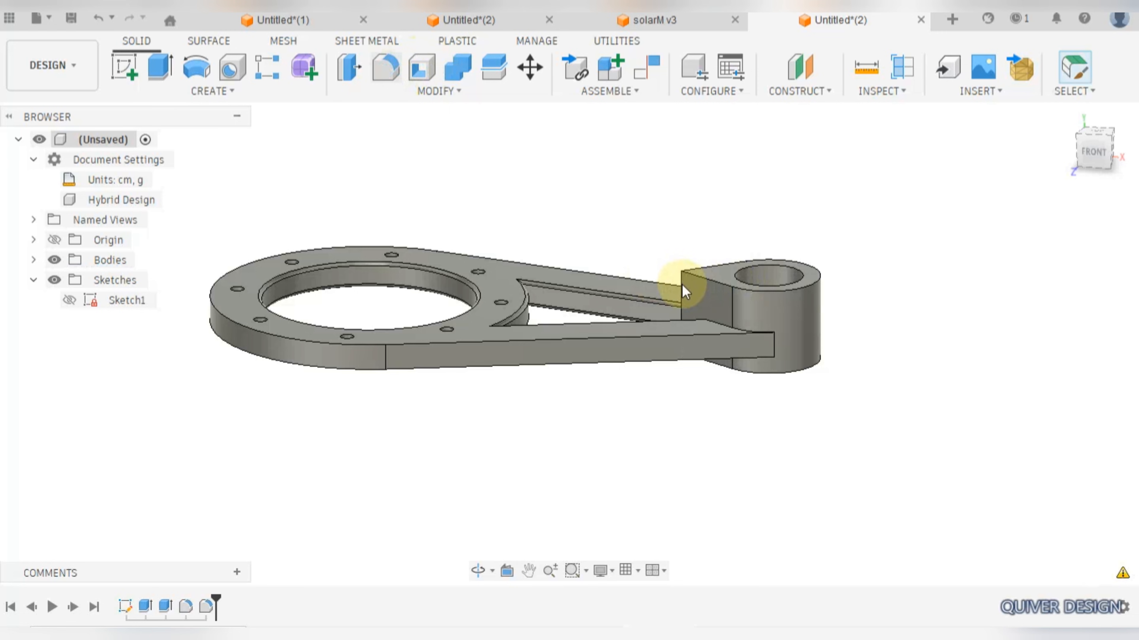
Step: Start a fillet on the vertical edge at the small-end boss's pointed tip with a 0.8 cm radius
key(f)
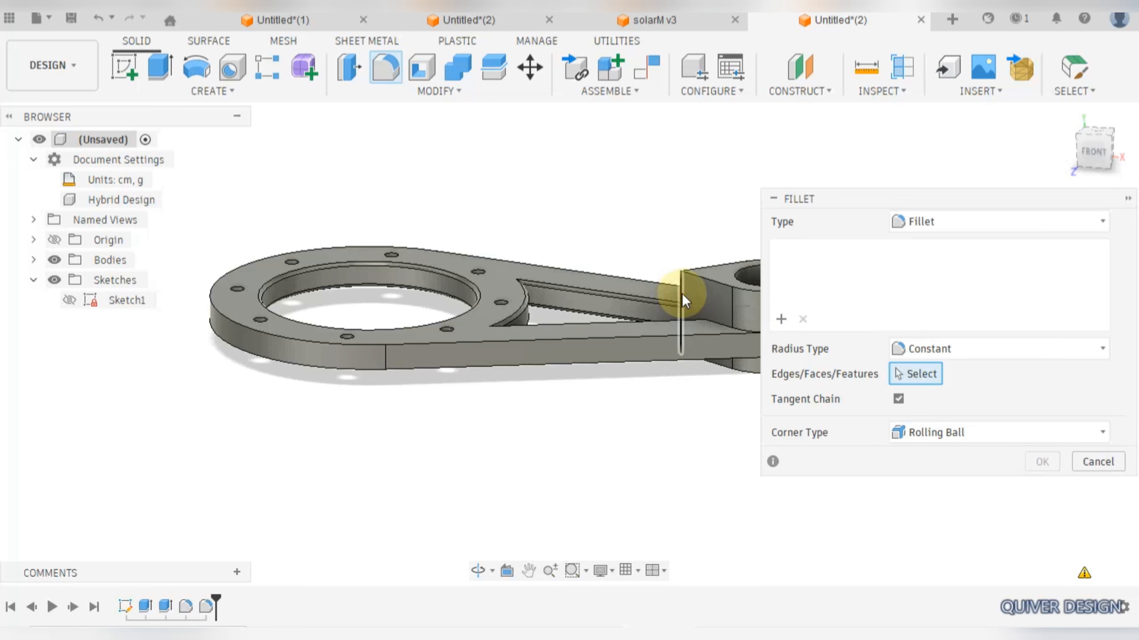
click(682, 293)
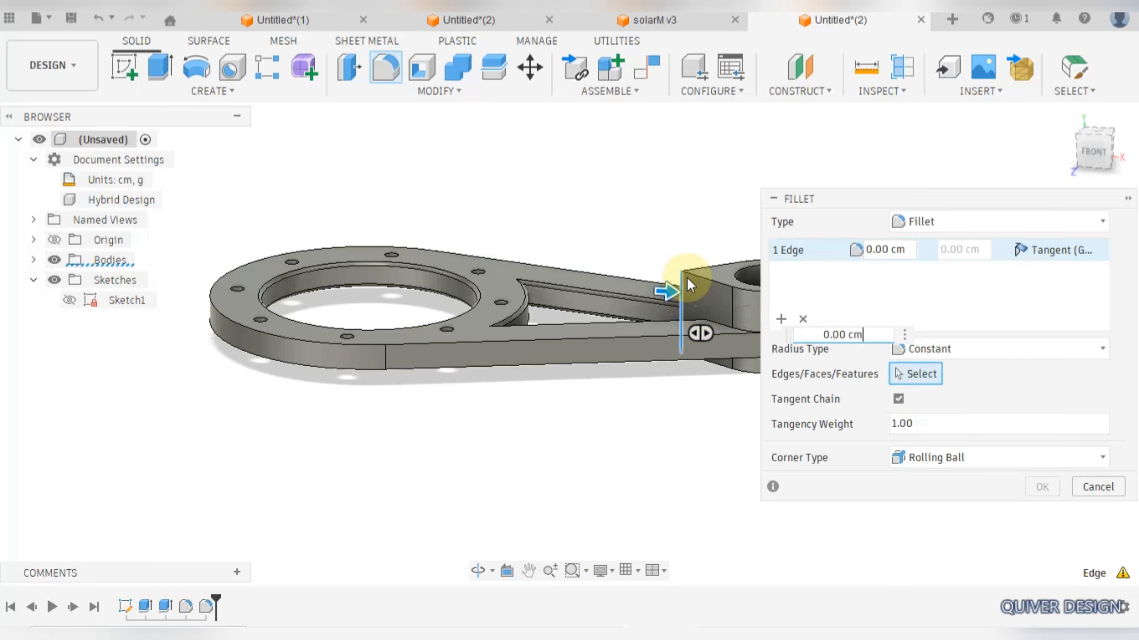
text(.5)
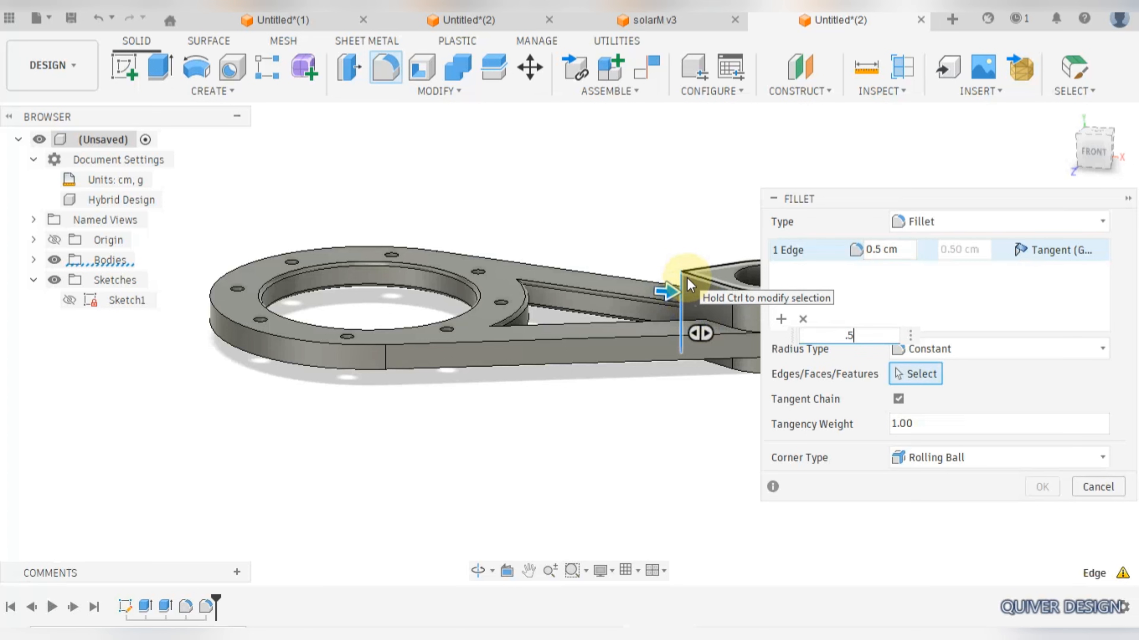
scroll(690, 289, up, 5)
middle_drag(690, 289, 406, 293)
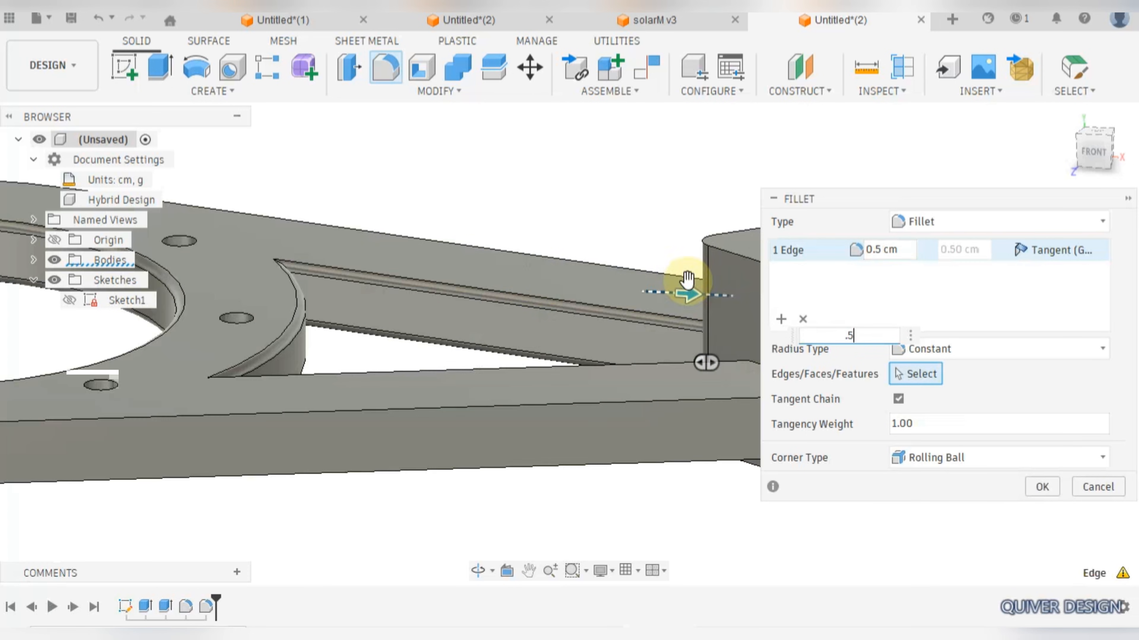
drag(362, 296, 383, 313)
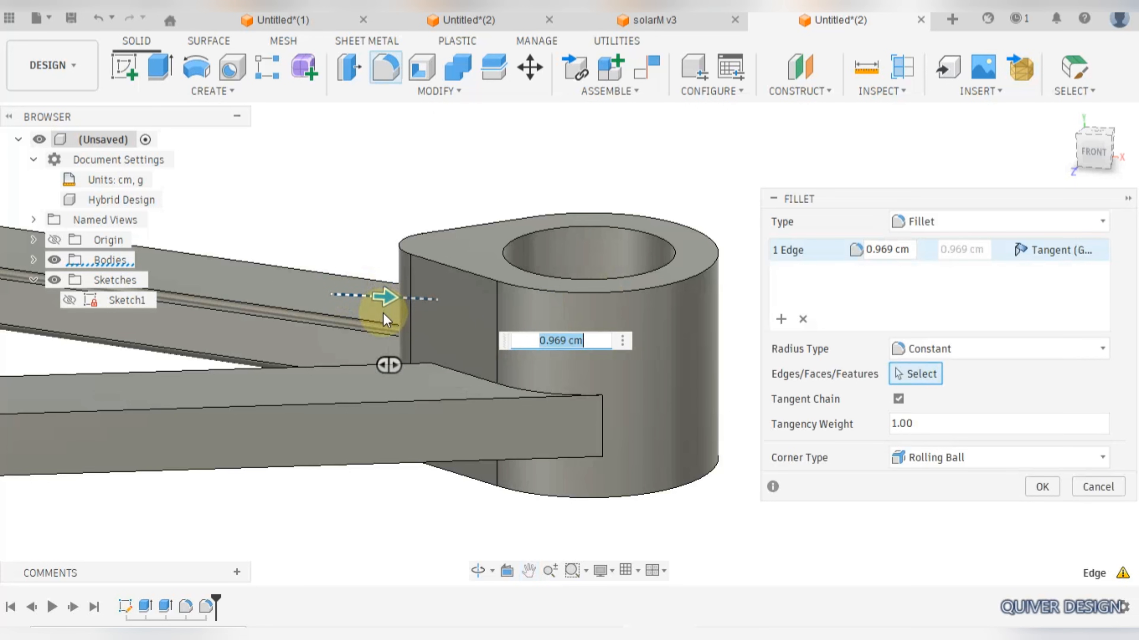
text(.8)
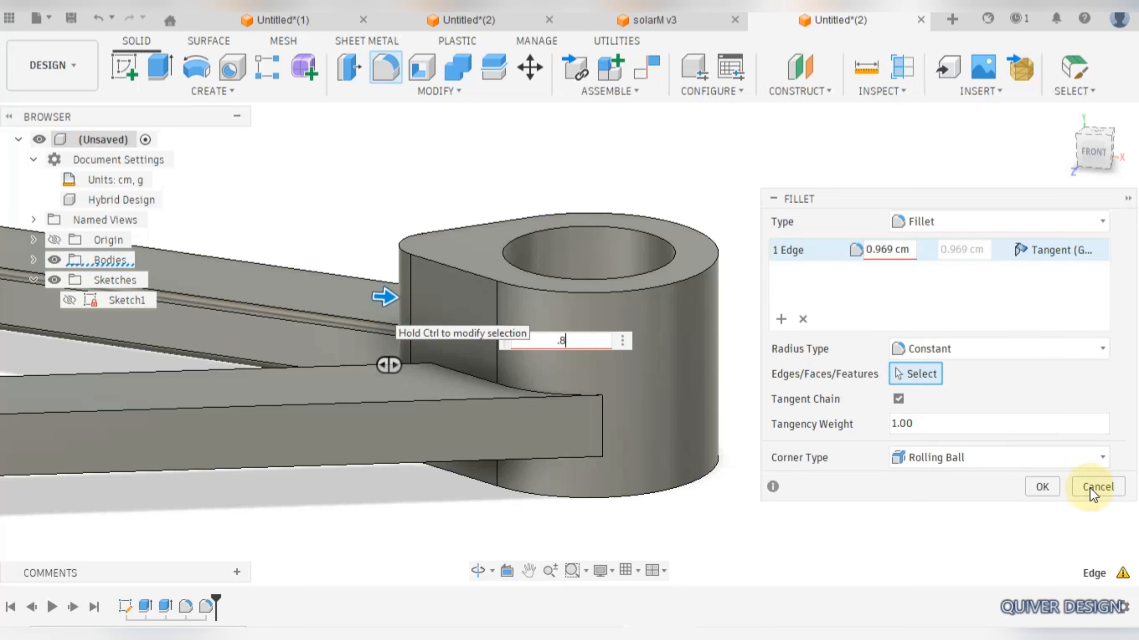
key(Return)
scroll(508, 493, down, 4)
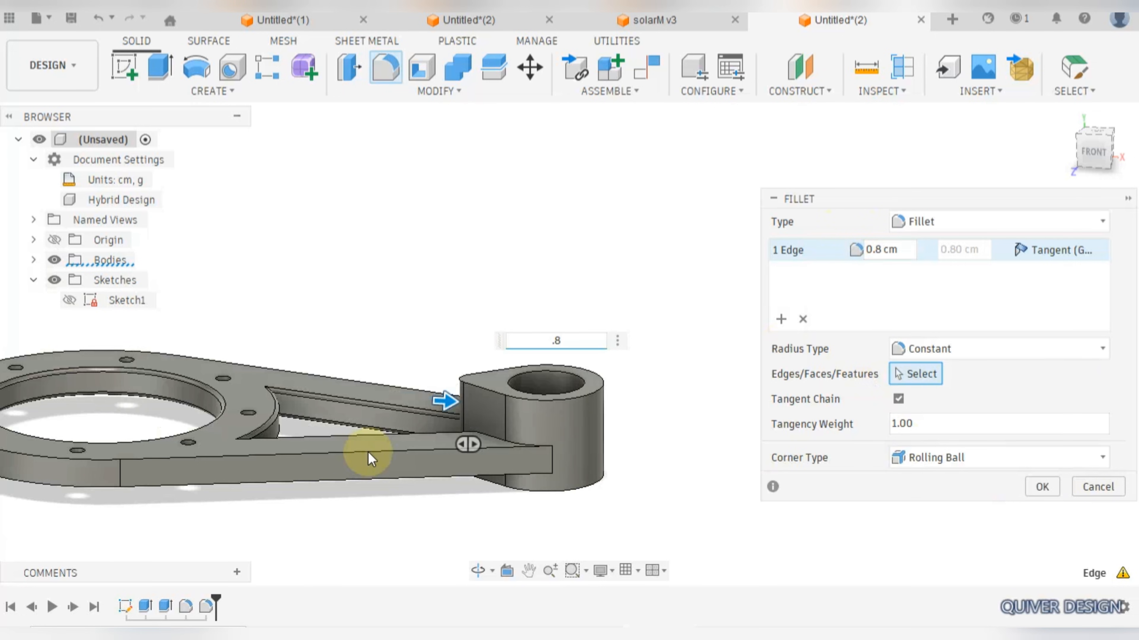
Step: Add the link's upper and lower outer perimeter edges to the fillet with a 0.2 cm radius and apply it
click(357, 453)
click(360, 478)
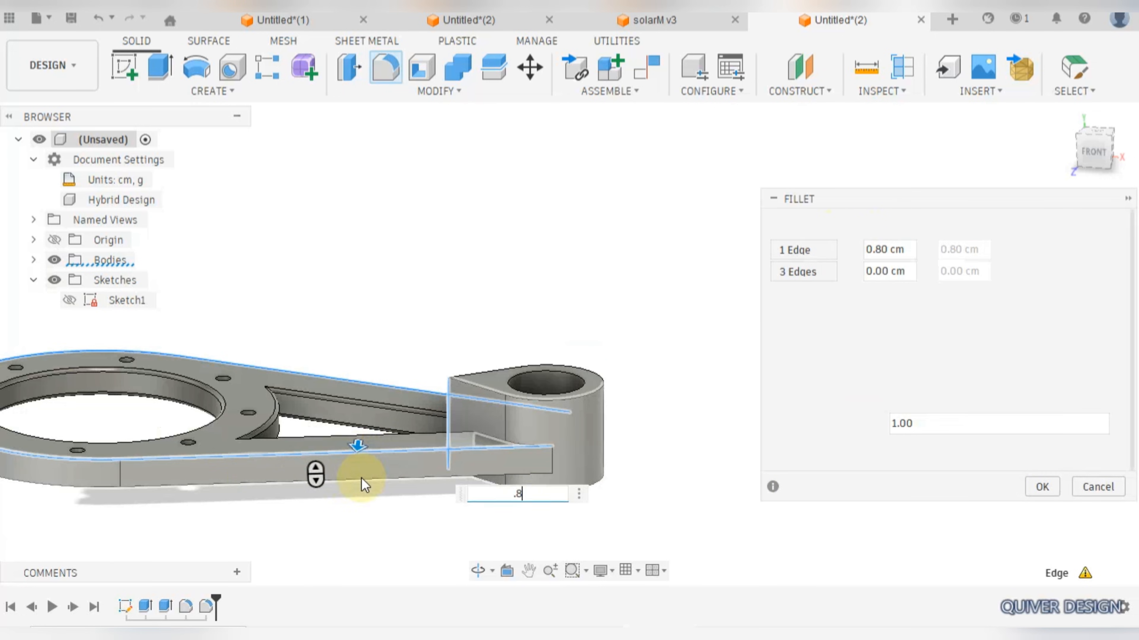
text(.2)
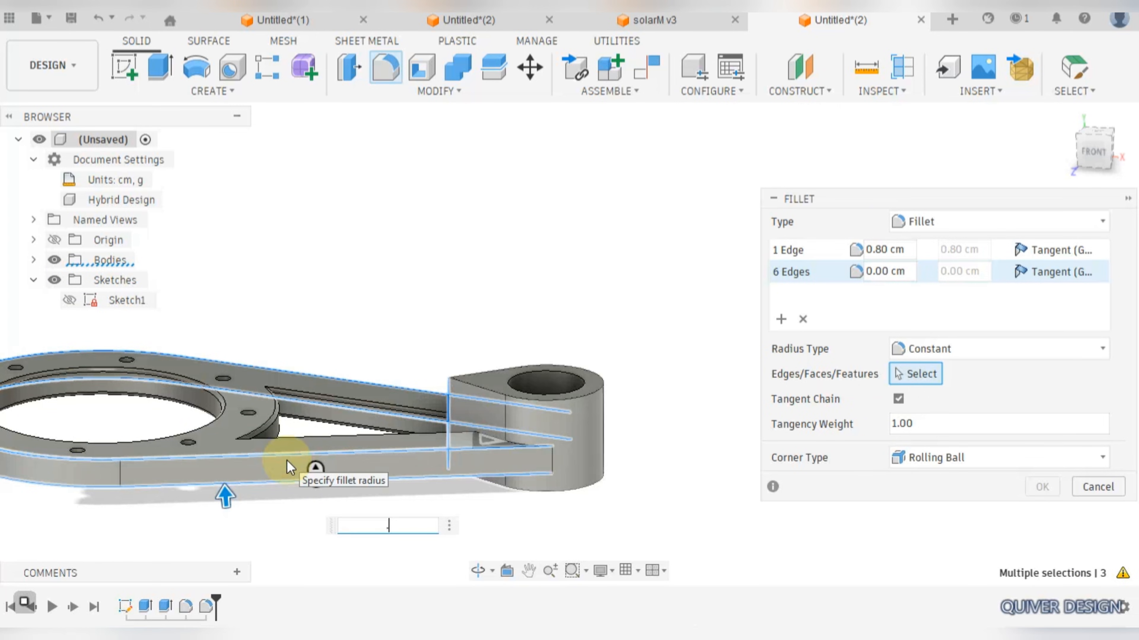
click(1041, 488)
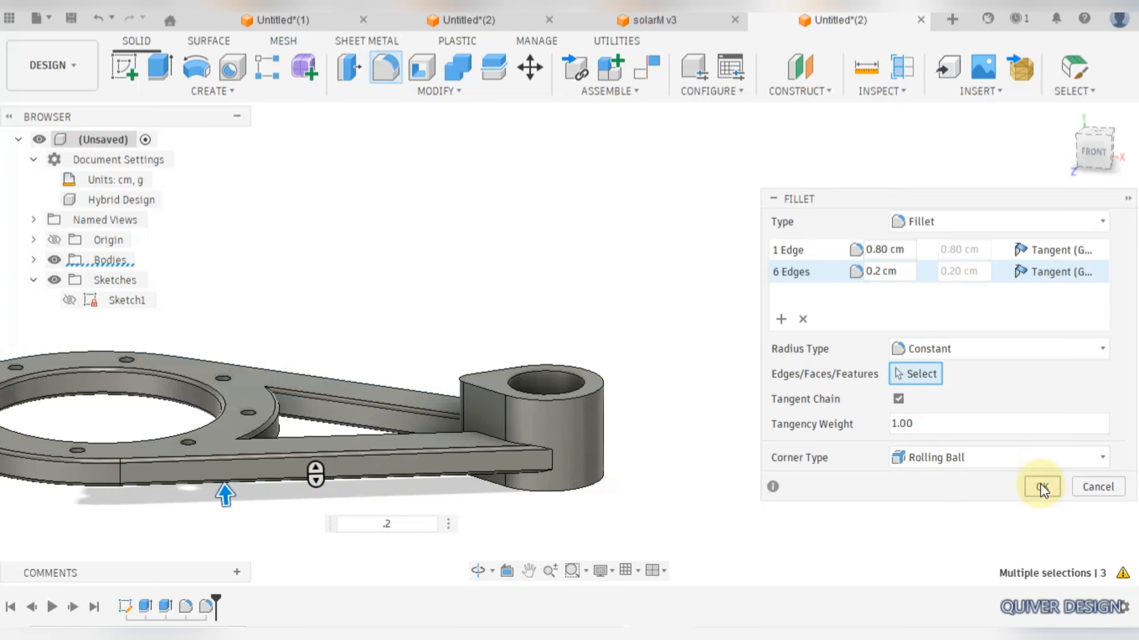
Step: Open the Appearance settings for bodies and components and search the library for chrome
click(478, 570)
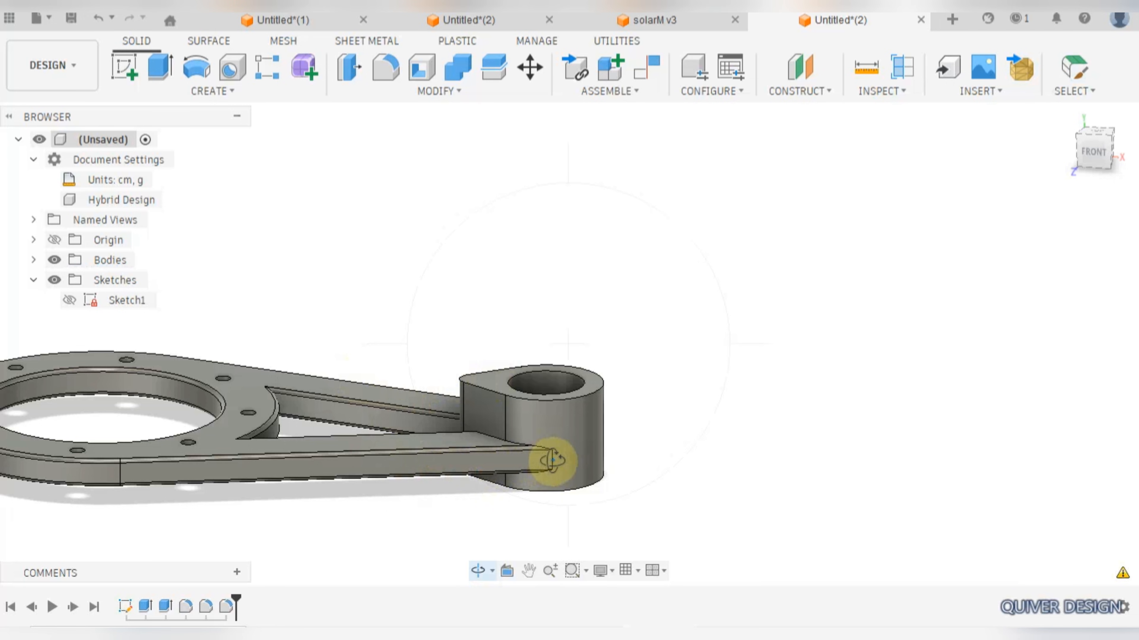
drag(553, 461, 585, 298)
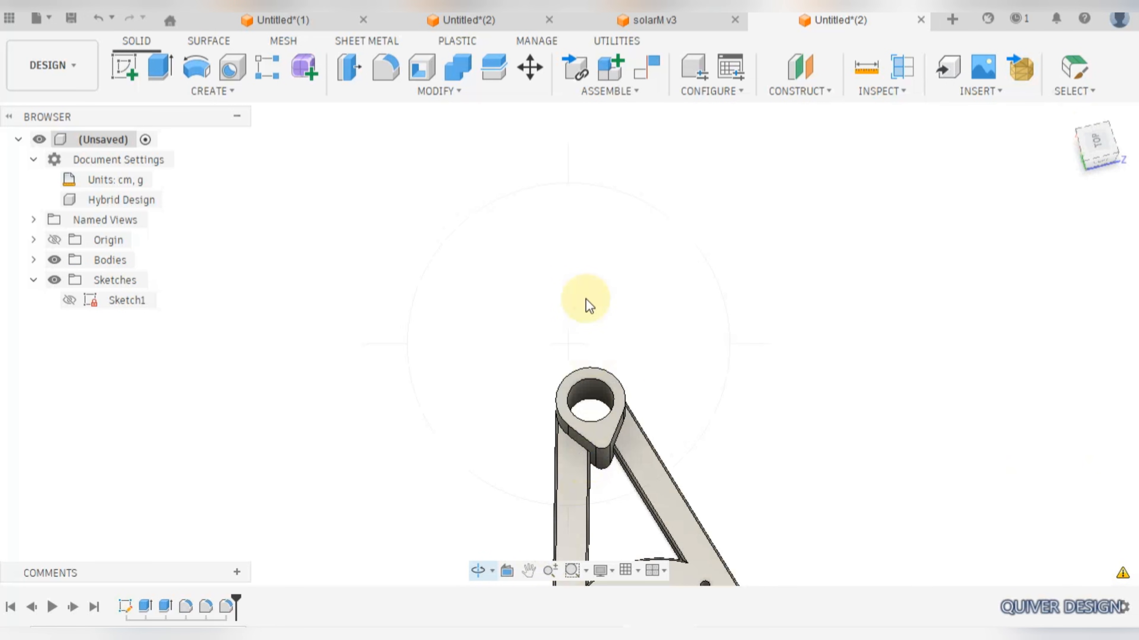
shift+middle_drag(585, 298, 531, 359)
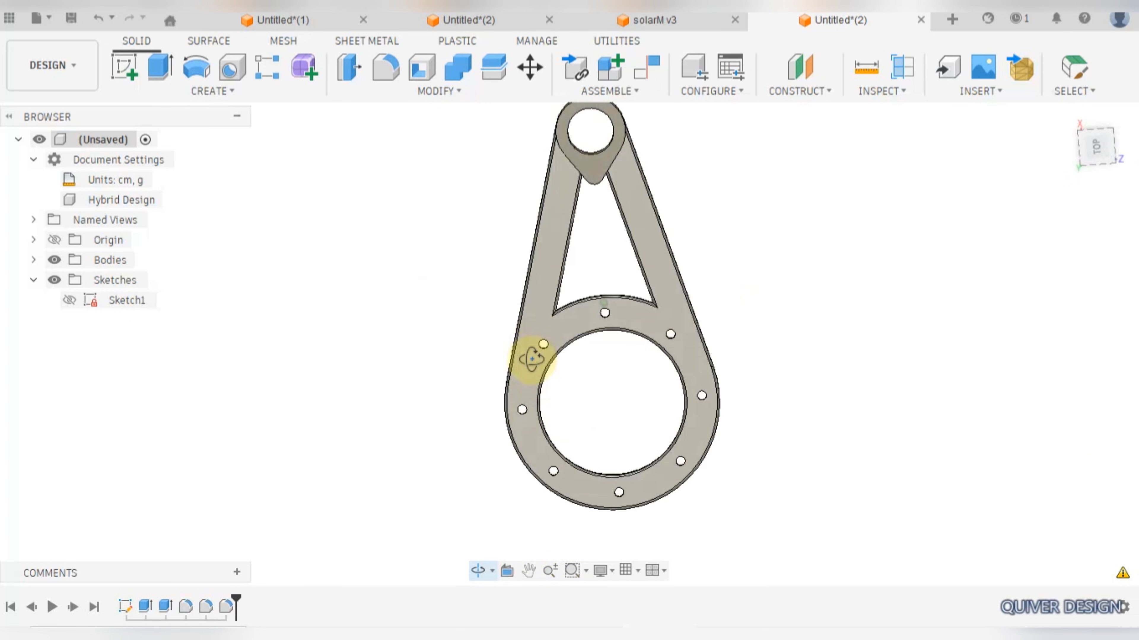
middle_drag(630, 369, 545, 337)
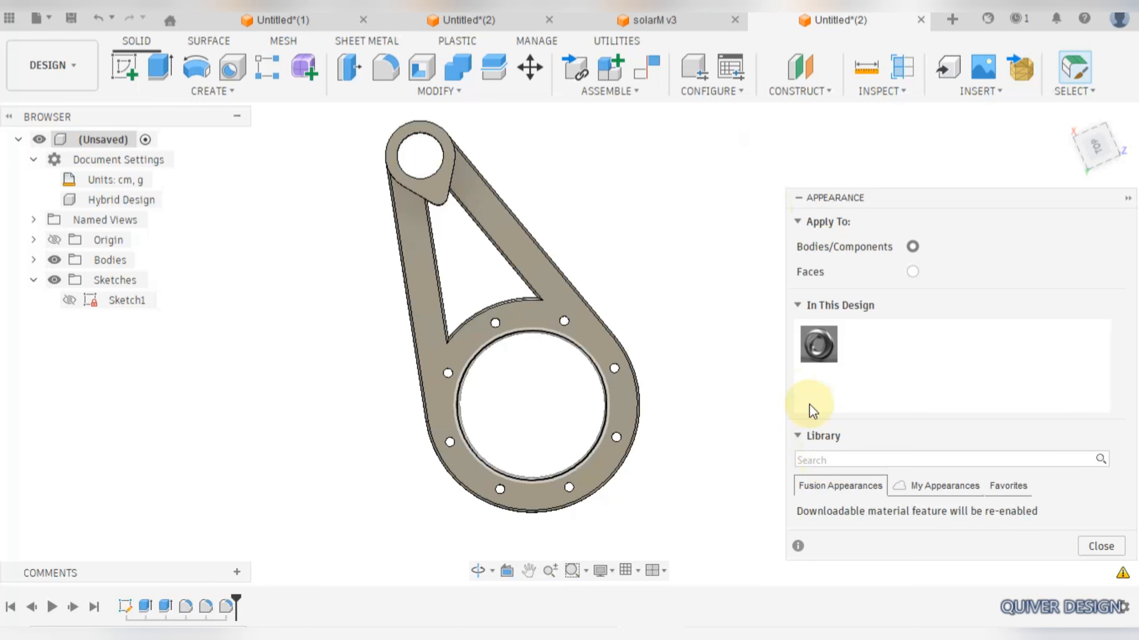
click(856, 461)
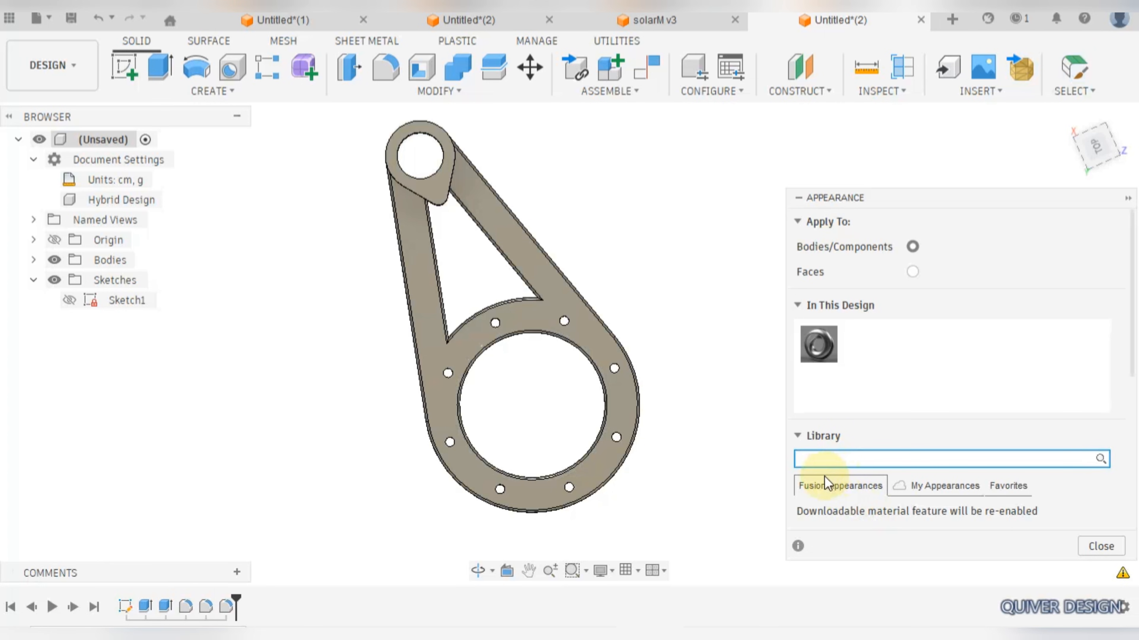
key(Return)
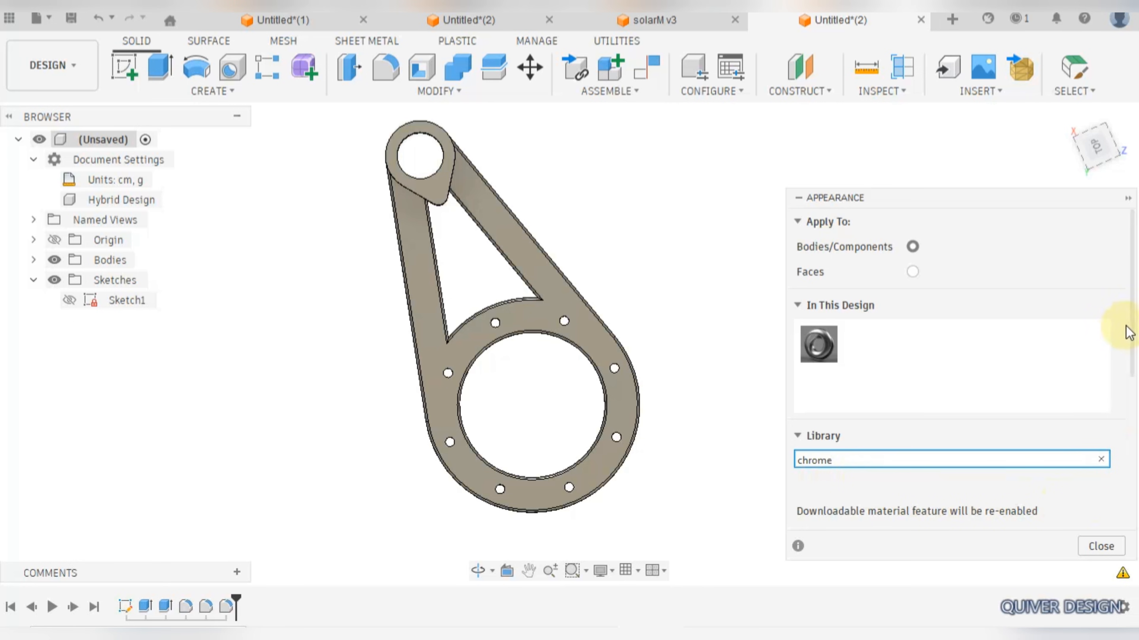
Step: Apply the Chrome appearance from the Fusion Appearance Library to the link body and close the appearance settings
drag(1133, 331, 1134, 524)
drag(865, 462, 600, 343)
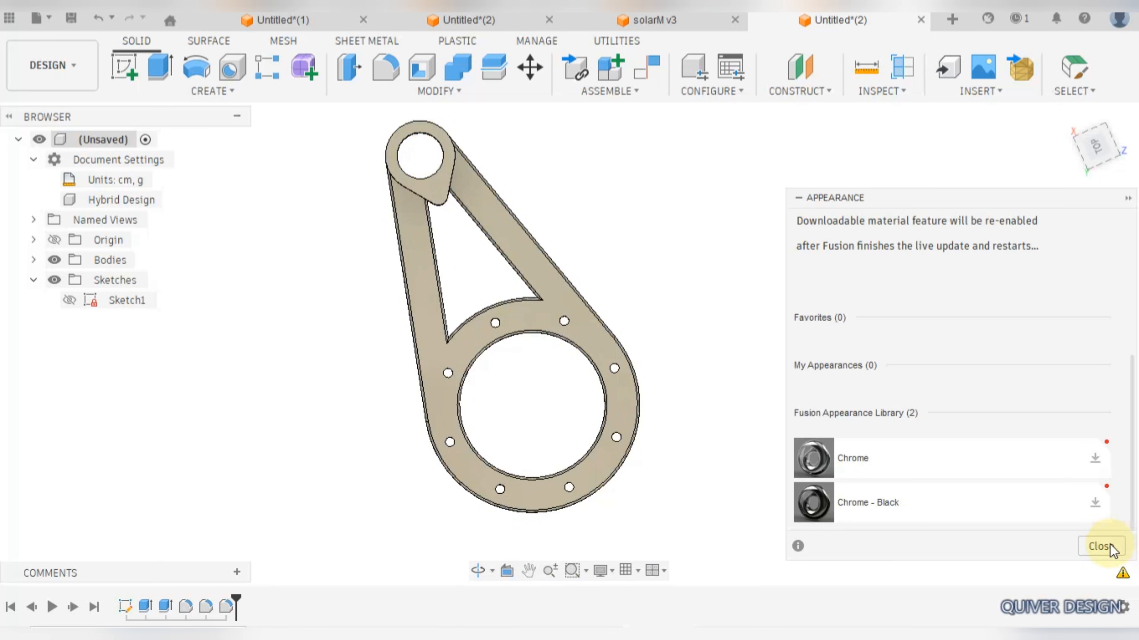
click(1099, 546)
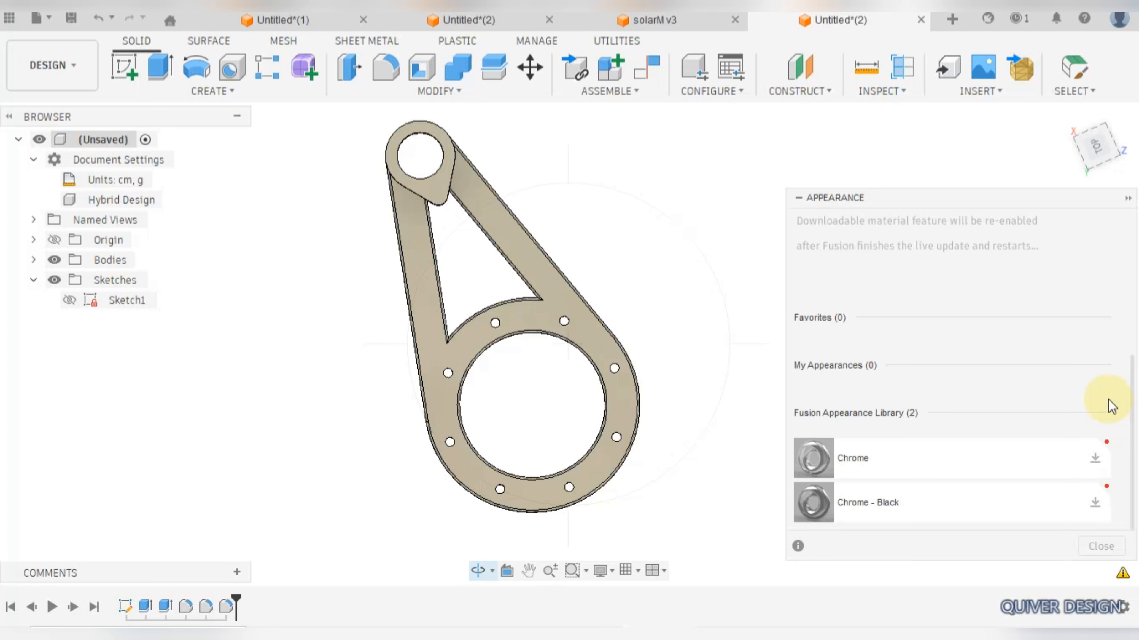
Step: Examine the finished link from above, from the side and from below, including the small-end boss and the holed ring
middle_click(733, 464)
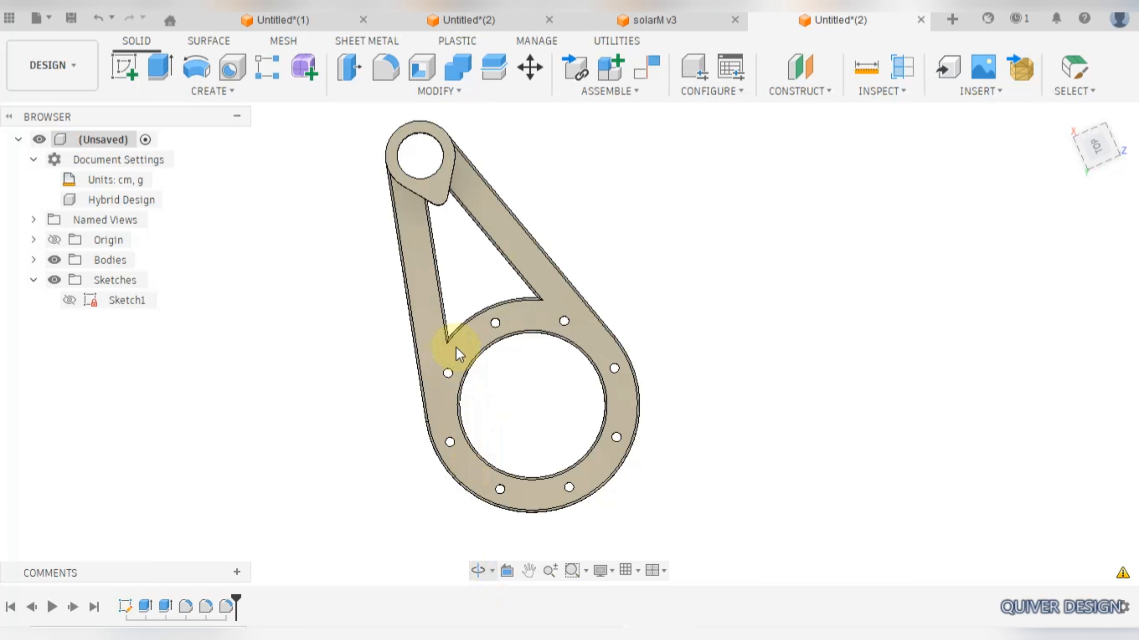
shift+middle_drag(457, 347, 410, 333)
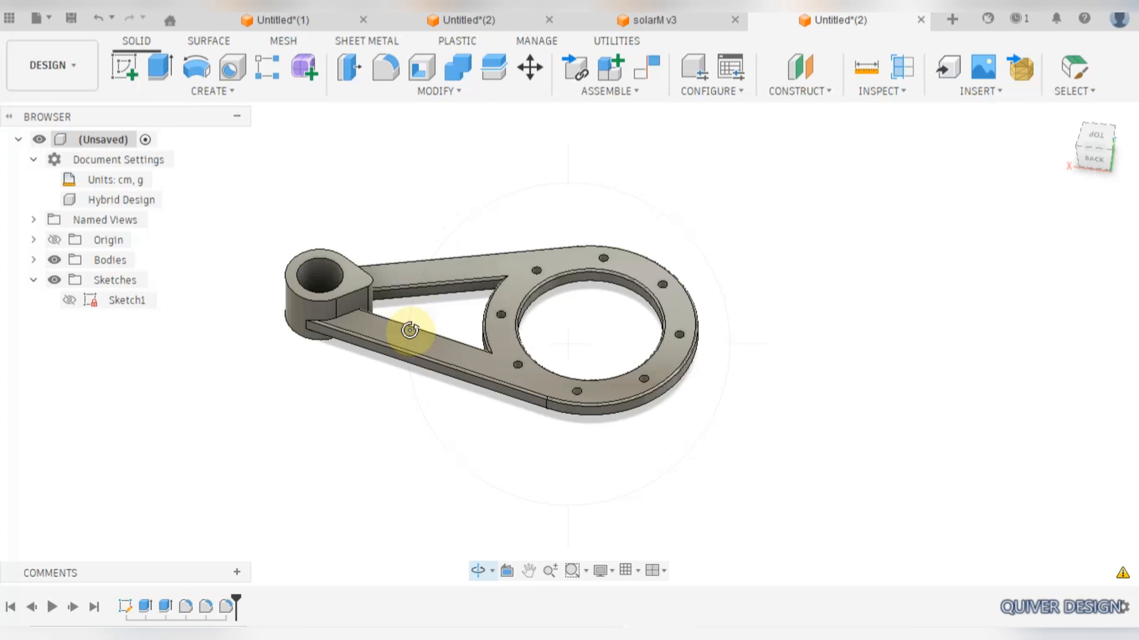
shift+middle_drag(358, 300, 389, 309)
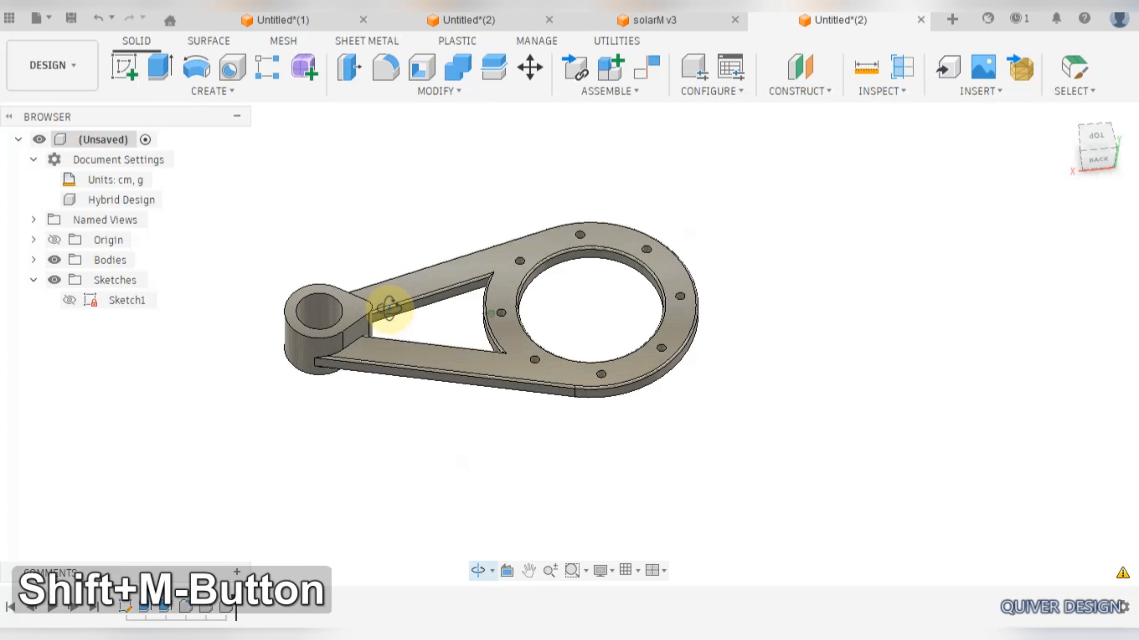
shift+middle_drag(432, 268, 537, 245)
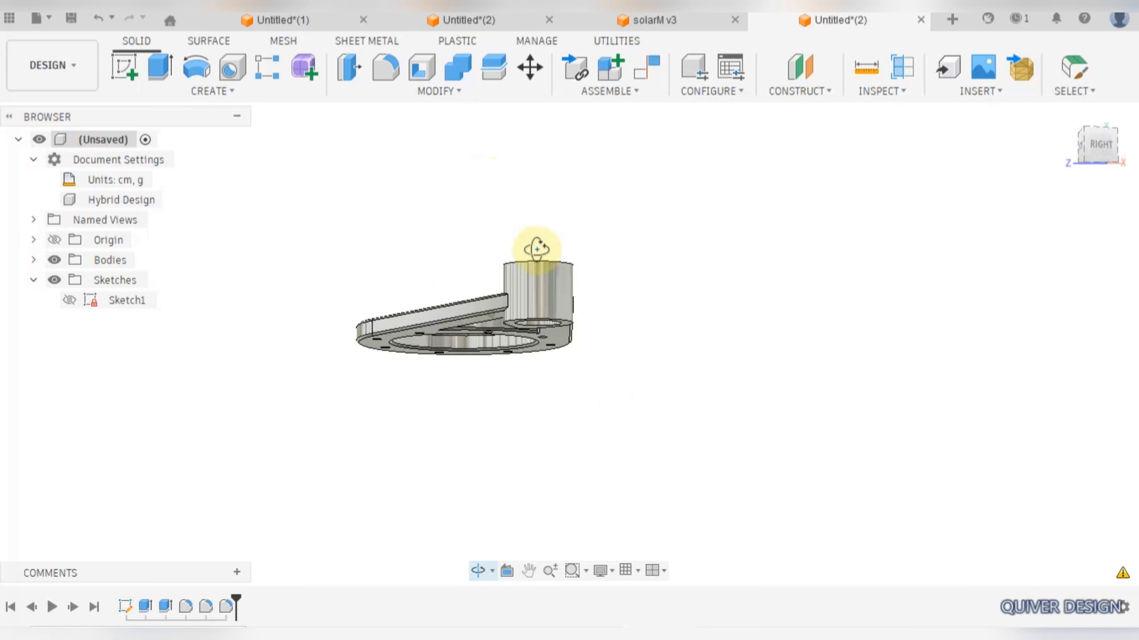